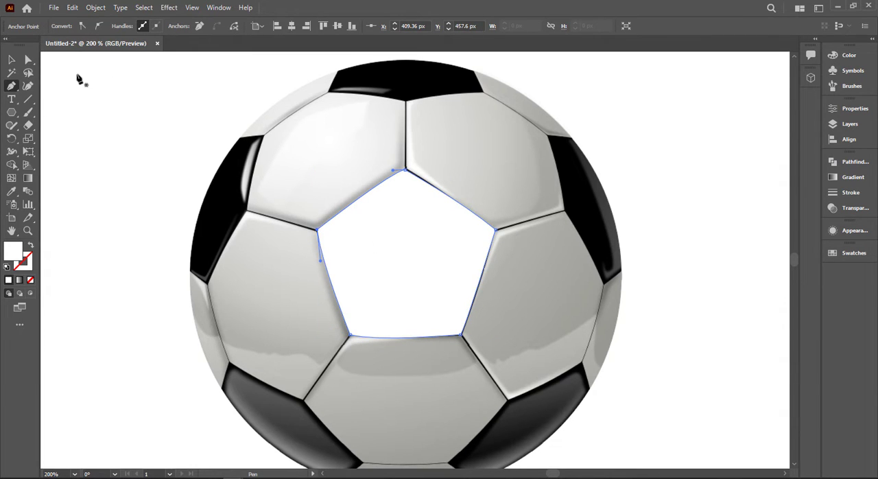
# Adjust the curve handle on the central pentagon's upper-right edge so it follows the ball's panel, and deselect the shape.
pyautogui.click(27, 59)
pyautogui.click(422, 182)
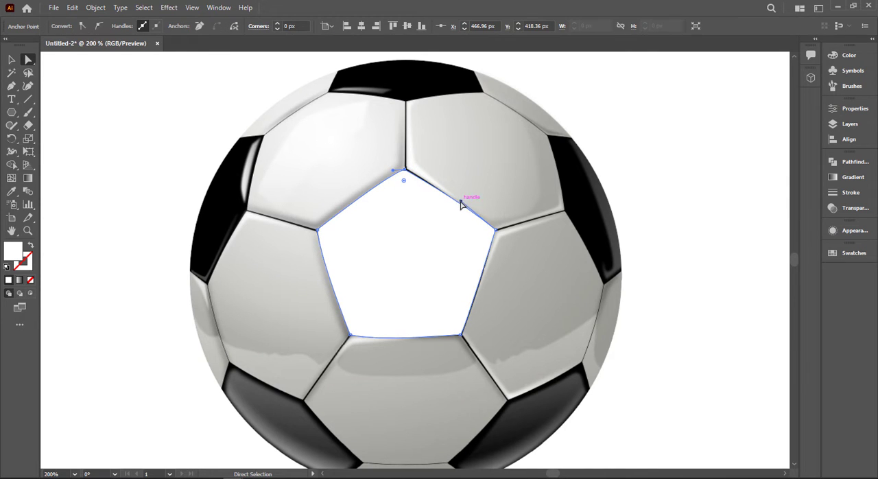
pyautogui.moveTo(461, 204); pyautogui.dragTo(463, 198)
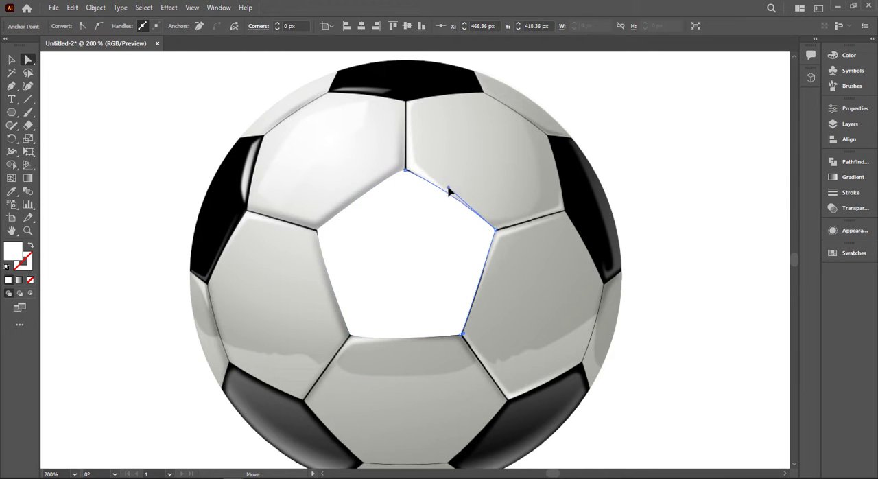
pyautogui.click(520, 175)
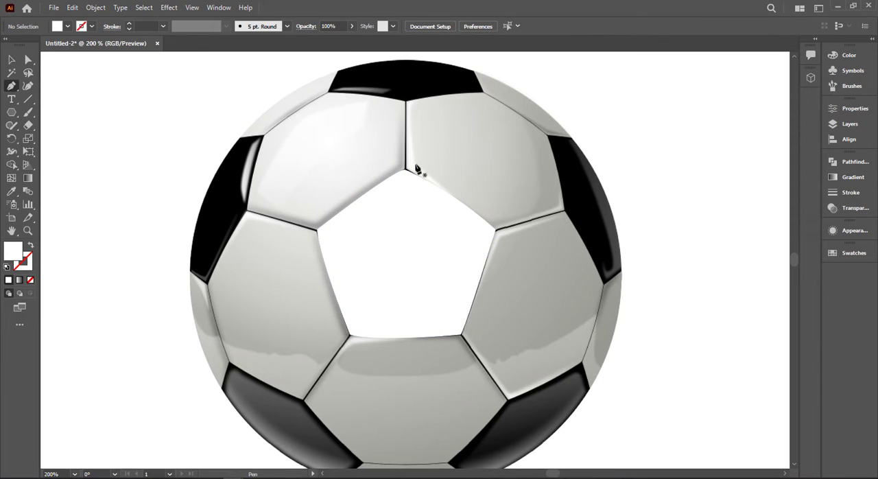
# Trace the black patch at the top of the ball with the Pen tool as a closed shape with curved edges.
pyautogui.click(341, 66)
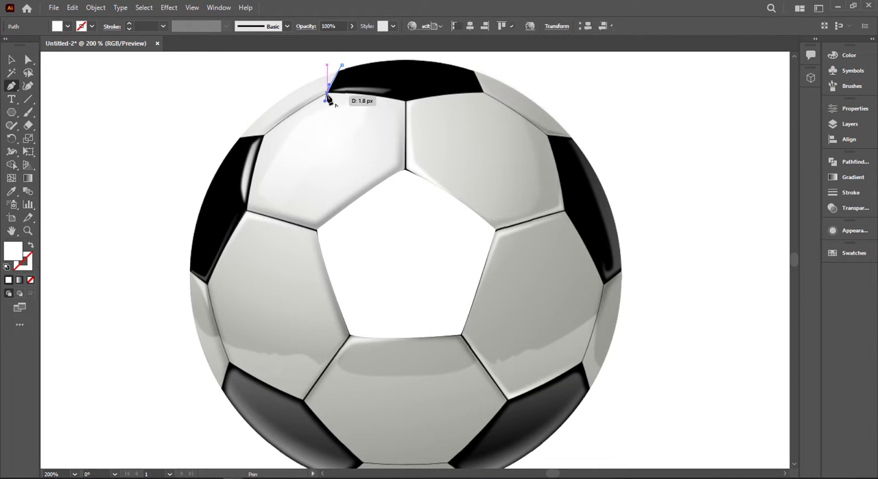
pyautogui.click(327, 94)
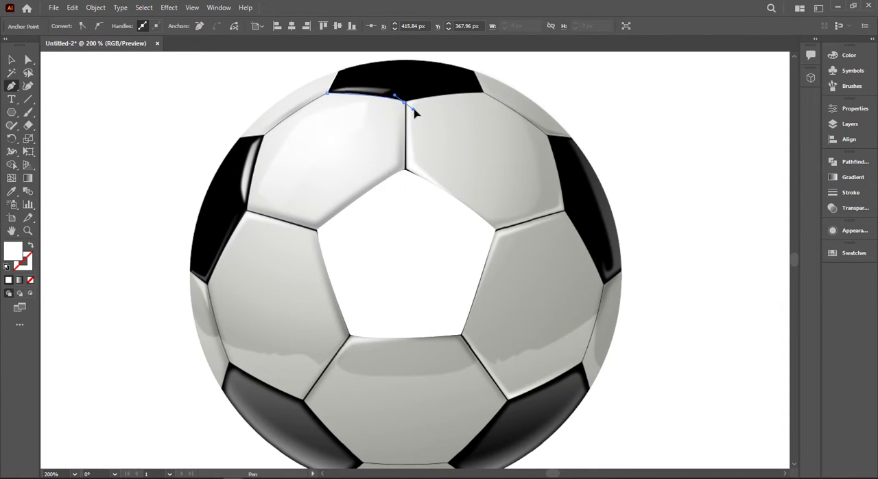
pyautogui.moveTo(407, 102); pyautogui.dragTo(410, 106)
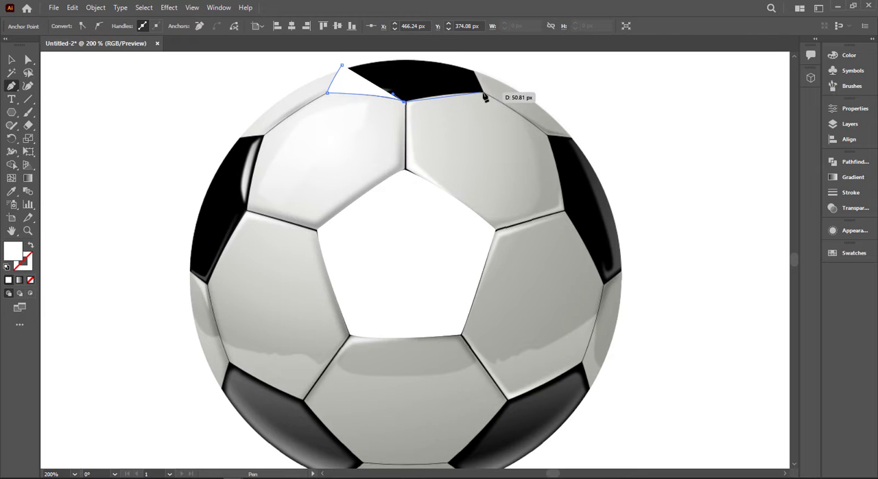
pyautogui.moveTo(494, 99); pyautogui.dragTo(492, 98)
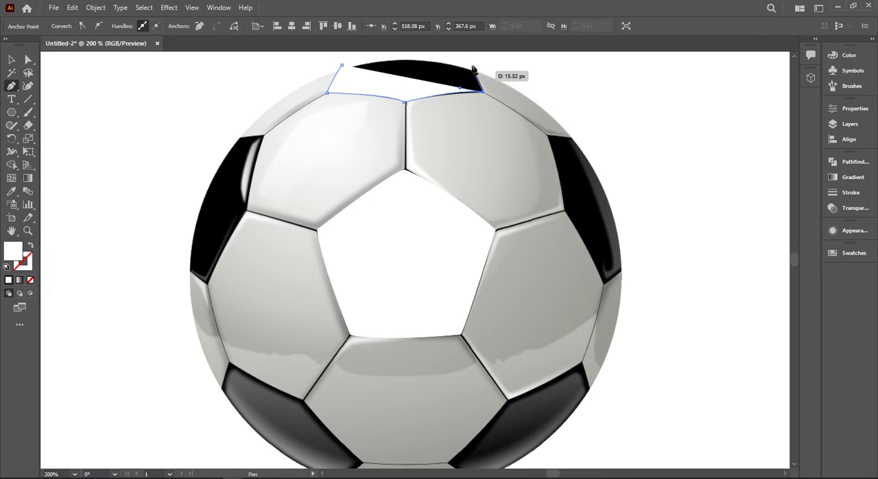
pyautogui.moveTo(468, 60); pyautogui.dragTo(483, 84)
pyautogui.hotkey('ctrl', 'z')
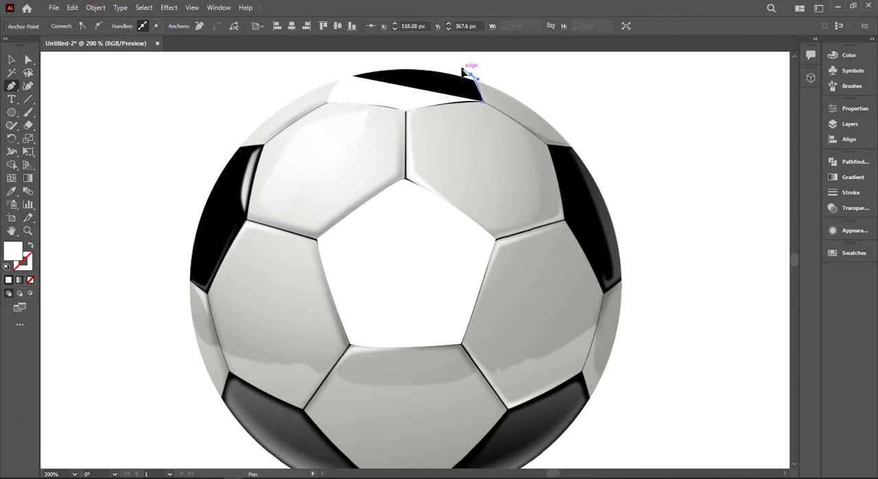
pyautogui.click(471, 73)
pyautogui.click(11, 60)
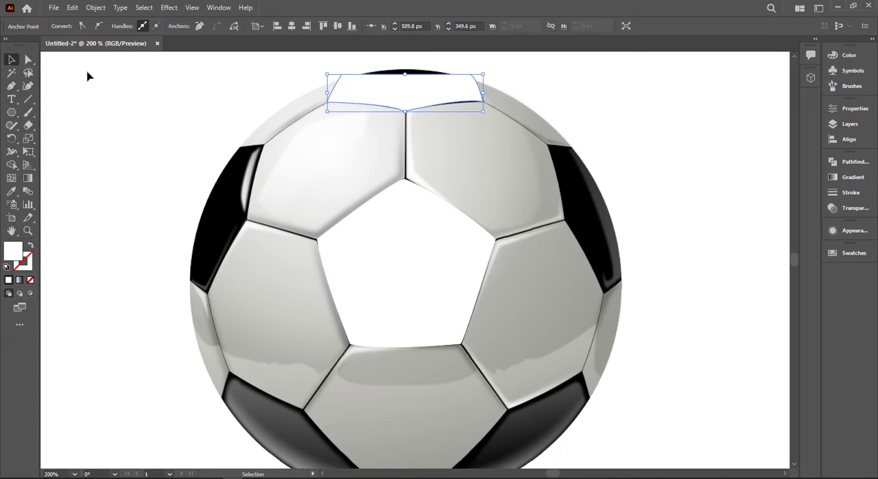
# Fill the top patch and the central pentagon with green.
pyautogui.click(87, 76)
pyautogui.click(364, 94)
pyautogui.keyDown('shift'); pyautogui.click(395, 230); pyautogui.keyUp('shift')
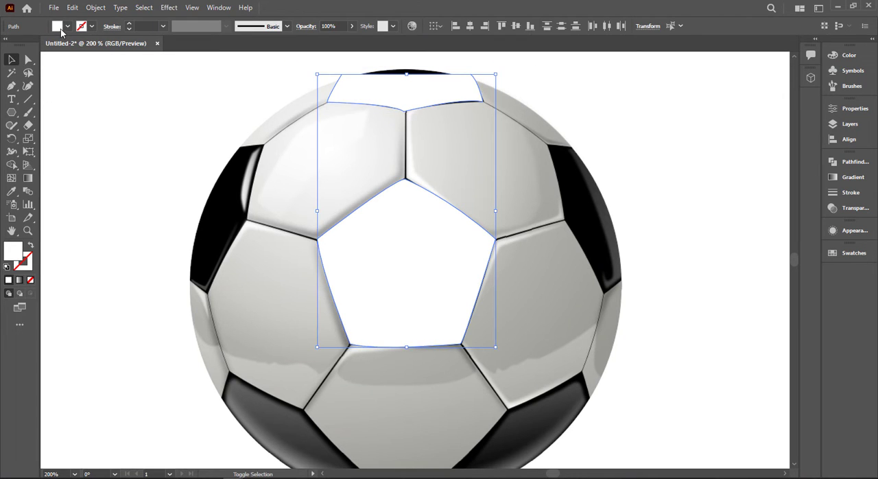
pyautogui.click(67, 26)
pyautogui.click(55, 45)
pyautogui.click(585, 136)
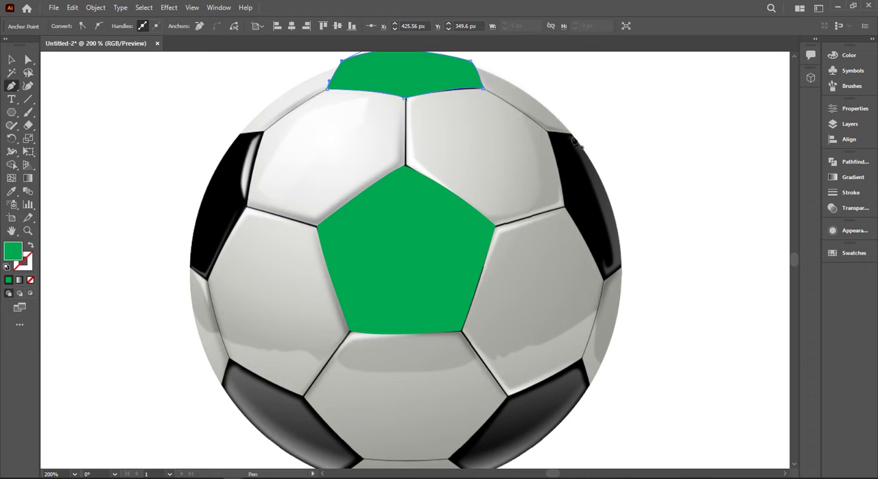
# Trace the black patch on the ball's right side with the Pen tool as a closed shape.
pyautogui.hotkey('ctrl', '+')
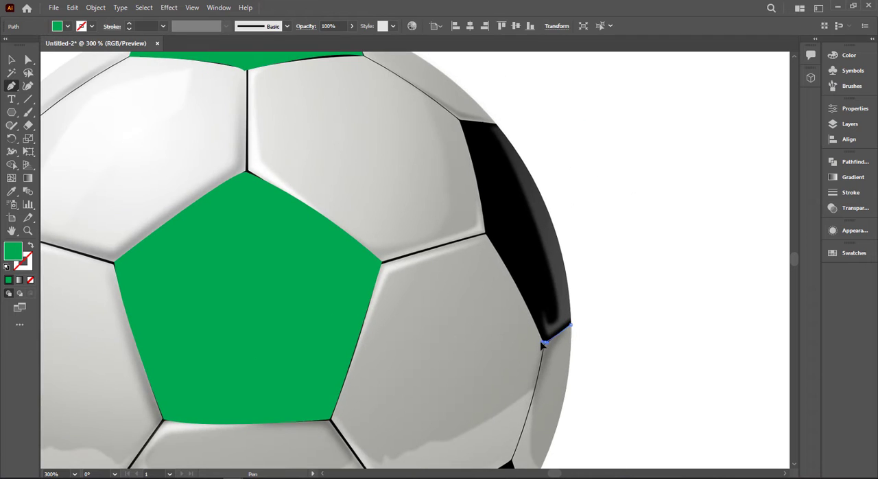
pyautogui.moveTo(543, 343); pyautogui.dragTo(547, 350)
pyautogui.moveTo(467, 221); pyautogui.dragTo(467, 220)
pyautogui.moveTo(460, 120); pyautogui.dragTo(452, 105)
pyautogui.moveTo(496, 124); pyautogui.dragTo(512, 130)
pyautogui.moveTo(571, 324); pyautogui.dragTo(550, 362)
# Trace the ball's lower-right black patch with the Pen tool, curving its outer edge along the rim and closing the path.
pyautogui.moveTo(439, 426); pyautogui.dragTo(516, 165)
pyautogui.click(388, 350)
pyautogui.moveTo(473, 257); pyautogui.dragTo(486, 237)
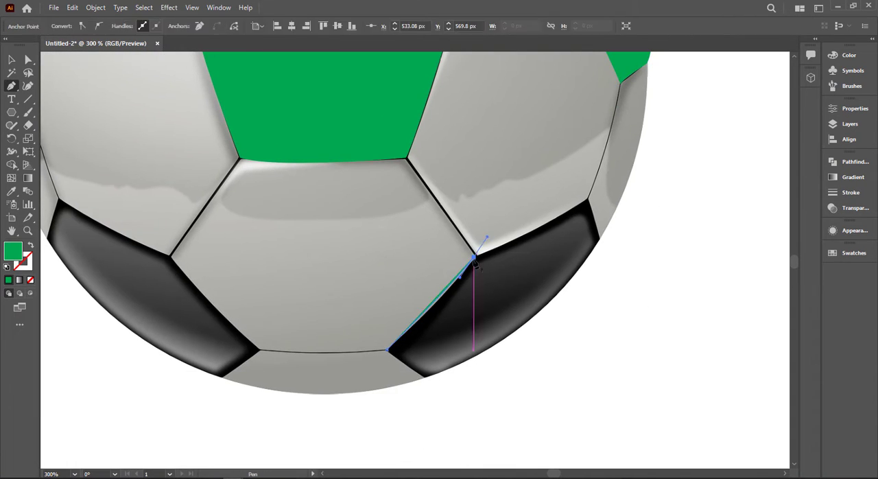
pyautogui.click(588, 204)
pyautogui.click(602, 253)
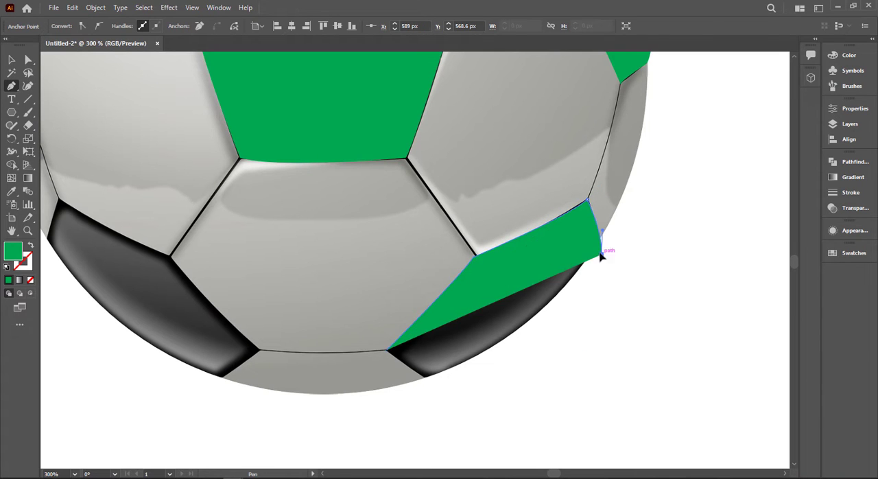
pyautogui.moveTo(430, 390); pyautogui.dragTo(364, 371)
pyautogui.click(466, 369)
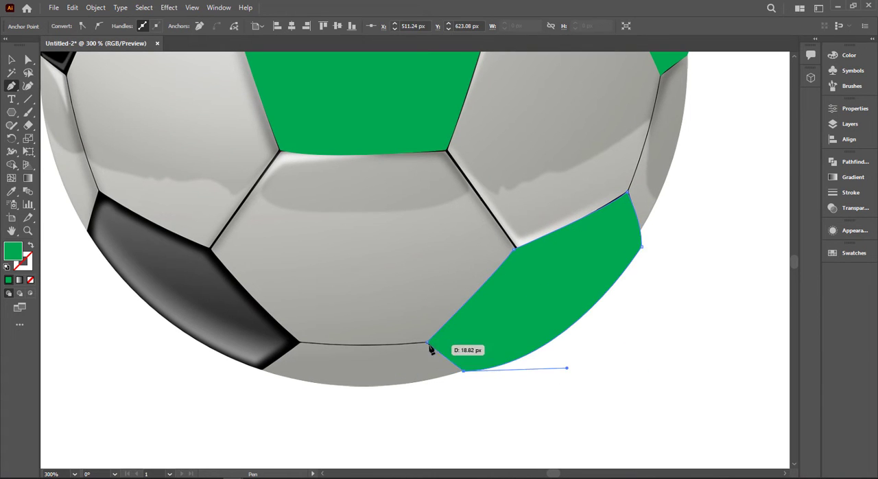
pyautogui.click(428, 343)
# Trace the ball's lower-left black patch with the Pen tool, closing it with a curved outer edge.
pyautogui.moveTo(92, 238); pyautogui.dragTo(288, 265)
pyautogui.click(282, 261)
pyautogui.click(296, 220)
pyautogui.click(405, 275)
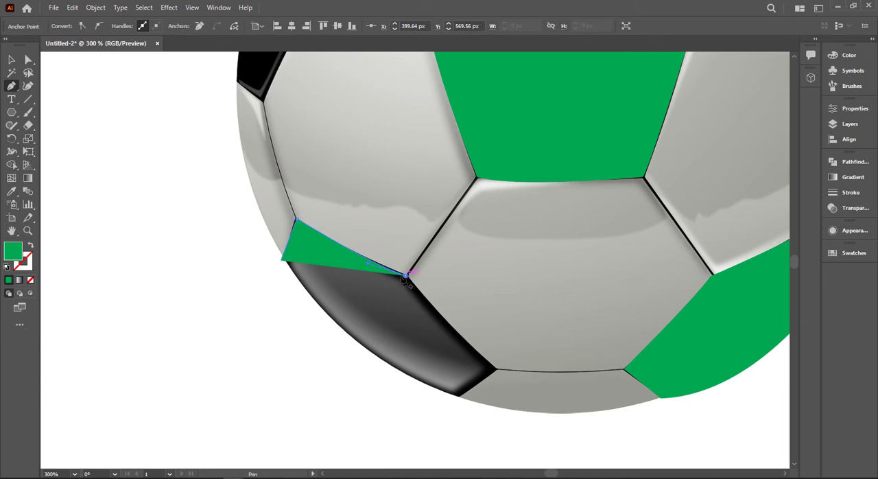
pyautogui.moveTo(494, 370); pyautogui.dragTo(496, 373)
pyautogui.click(458, 396)
pyautogui.moveTo(282, 261); pyautogui.dragTo(257, 164)
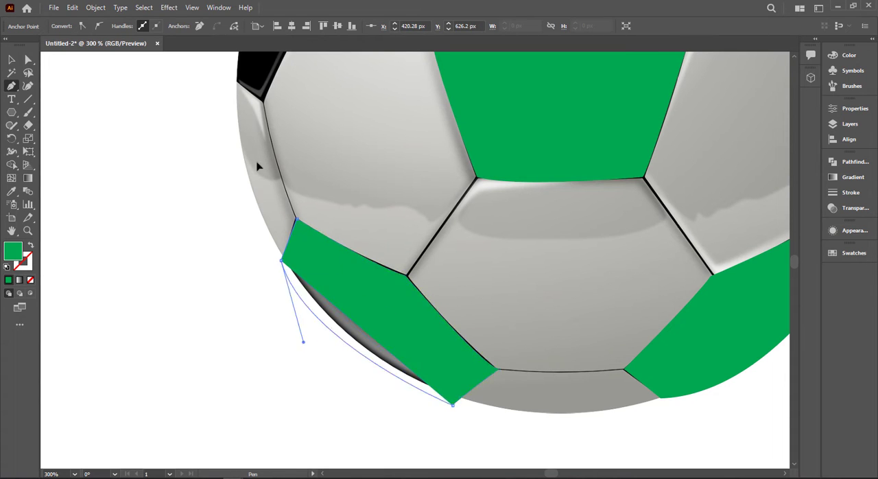
# Trace the black patch on the ball's left side with the Pen tool as a closed shape.
pyautogui.scroll(4, 257, 166)
pyautogui.click(229, 274)
pyautogui.click(264, 301)
pyautogui.moveTo(322, 190); pyautogui.dragTo(343, 167)
pyautogui.scroll(1, 323, 190)
pyautogui.moveTo(348, 129); pyautogui.dragTo(357, 114)
pyautogui.click(347, 128)
pyautogui.click(298, 132)
pyautogui.moveTo(229, 325); pyautogui.dragTo(221, 395)
# Select all the traced patches and fill them with black.
pyautogui.scroll(-1, 219, 186)
pyautogui.click(11, 59)
pyautogui.scroll(-1, 157, 134)
pyautogui.moveTo(154, 69); pyautogui.dragTo(555, 439)
pyautogui.click(67, 26)
pyautogui.click(32, 44)
pyautogui.click(670, 348)
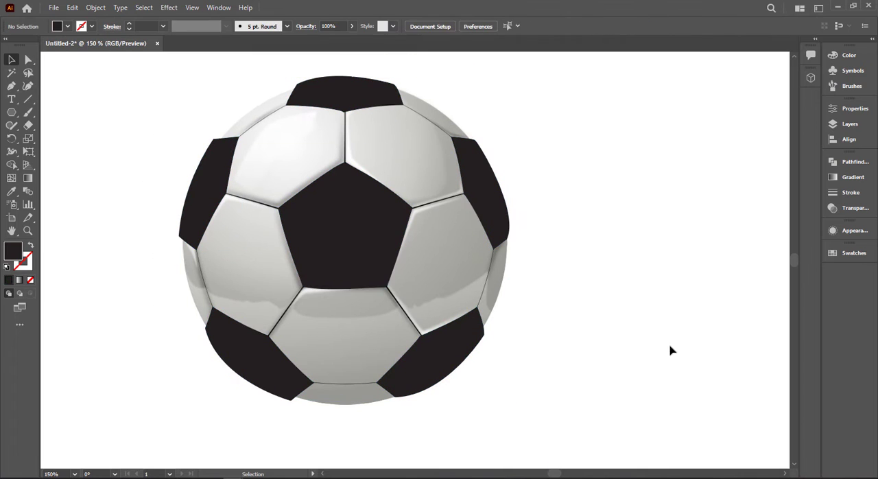
# Draw the left seam beside the central pentagon and the two seams joining the top patch to the side patches with the Pen tool.
pyautogui.press('p')
pyautogui.click(227, 193)
pyautogui.moveTo(278, 208); pyautogui.dragTo(271, 207)
pyautogui.click(238, 137)
pyautogui.moveTo(286, 105); pyautogui.dragTo(300, 103)
pyautogui.click(403, 105)
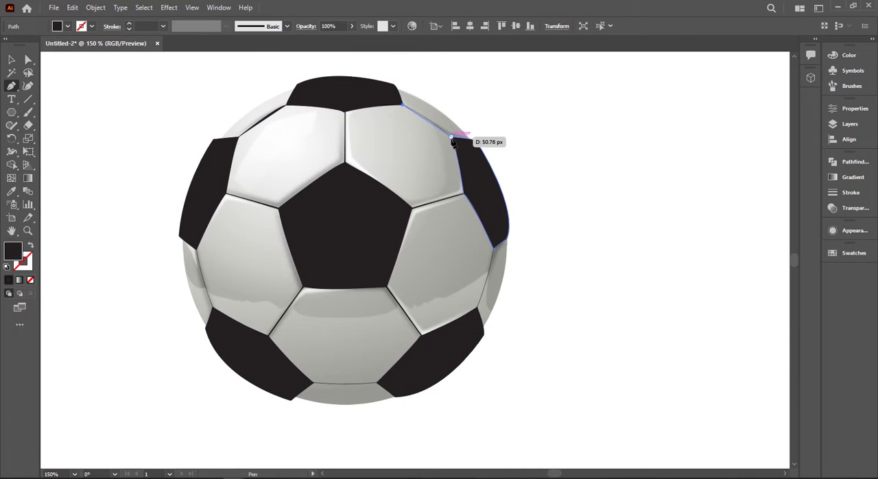
pyautogui.moveTo(452, 137); pyautogui.dragTo(459, 146)
# Swap fill and stroke on the drawn seam lines so they have a black stroke and no fill.
pyautogui.click(11, 60)
pyautogui.keyDown('shift'); pyautogui.click(261, 119); pyautogui.keyUp('shift')
pyautogui.keyDown('shift'); pyautogui.click(251, 201); pyautogui.keyUp('shift')
pyautogui.hotkey('shift', 'x')
pyautogui.click(138, 287)
# Trace the ball's lower seams with the Pen tool, including the bottom one and both running down from the central pentagon.
pyautogui.press('p')
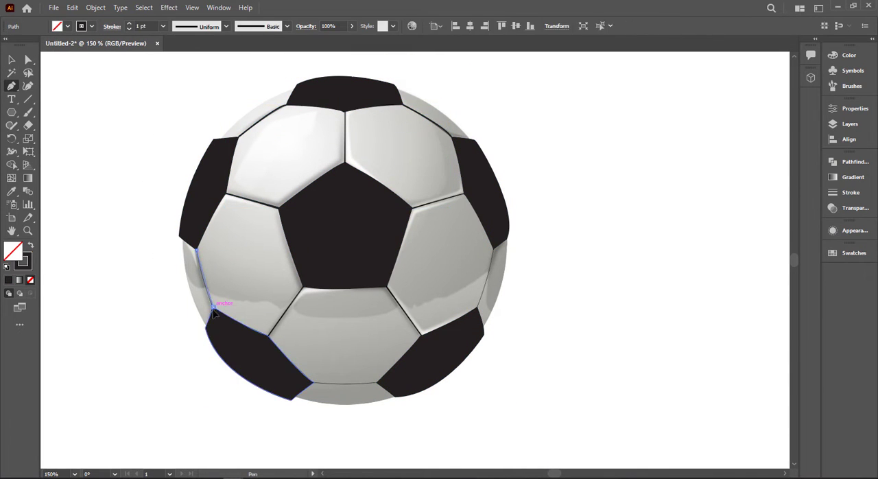
pyautogui.click(302, 288)
pyautogui.click(314, 382)
pyautogui.moveTo(377, 382); pyautogui.dragTo(390, 380)
pyautogui.click(388, 287)
pyautogui.click(420, 334)
# Trace the right rim seam, the seam from the pentagon to the right patch, and the vertical top seam.
pyautogui.click(478, 307)
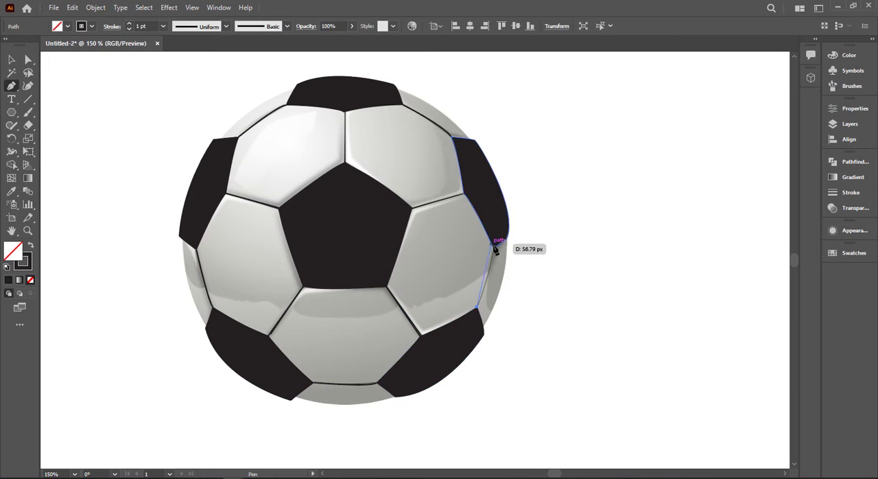
pyautogui.moveTo(494, 248); pyautogui.dragTo(495, 236)
pyautogui.click(412, 207)
pyautogui.click(465, 194)
pyautogui.click(344, 111)
pyautogui.click(345, 162)
pyautogui.click(12, 60)
pyautogui.click(96, 103)
# Draw a circle with the Ellipse tool from the ball's centre, and move and scale it to match the ball's outline.
pyautogui.rightClick(12, 111)
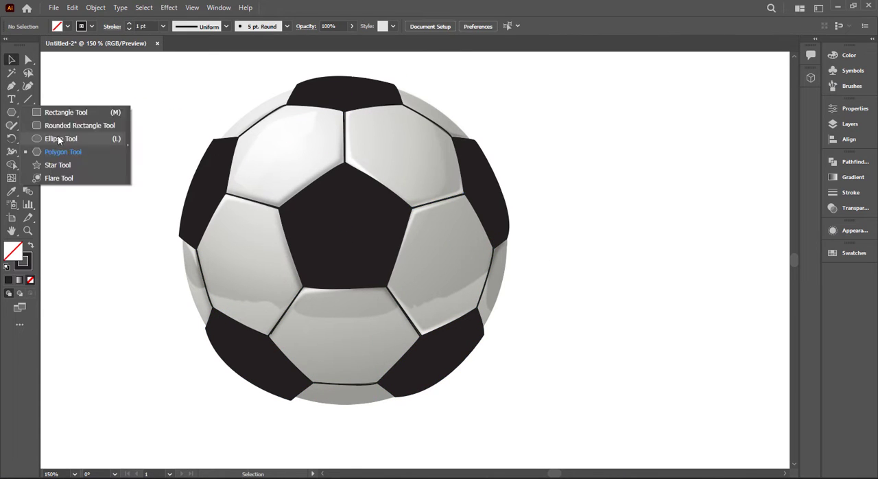
pyautogui.click(57, 140)
pyautogui.moveTo(345, 231); pyautogui.dragTo(461, 391)
pyautogui.hotkey('ctrl', 'z')
pyautogui.moveTo(345, 227)
pyautogui.mouseDown()
pyautogui.moveTo(430, 333)
pyautogui.moveTo(493, 387)
pyautogui.mouseUp()
pyautogui.press('v')
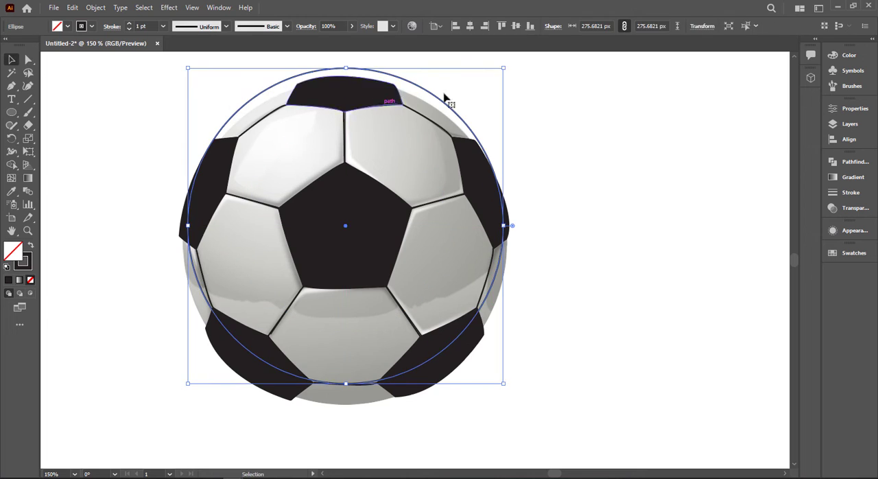
pyautogui.moveTo(403, 79); pyautogui.dragTo(402, 88)
pyautogui.moveTo(502, 391)
pyautogui.mouseDown()
pyautogui.moveTo(514, 402)
pyautogui.moveTo(505, 398)
pyautogui.mouseUp()
# Select all the artwork and remove the patch areas extending outside the circle with the Shape Builder tool.
pyautogui.hotkey('ctrl', 'a')
pyautogui.hotkey('shift', 'm')
pyautogui.keyDown('alt'); pyautogui.click(454, 369); pyautogui.keyUp('alt')
pyautogui.keyDown('alt'); pyautogui.click(241, 376); pyautogui.keyUp('alt')
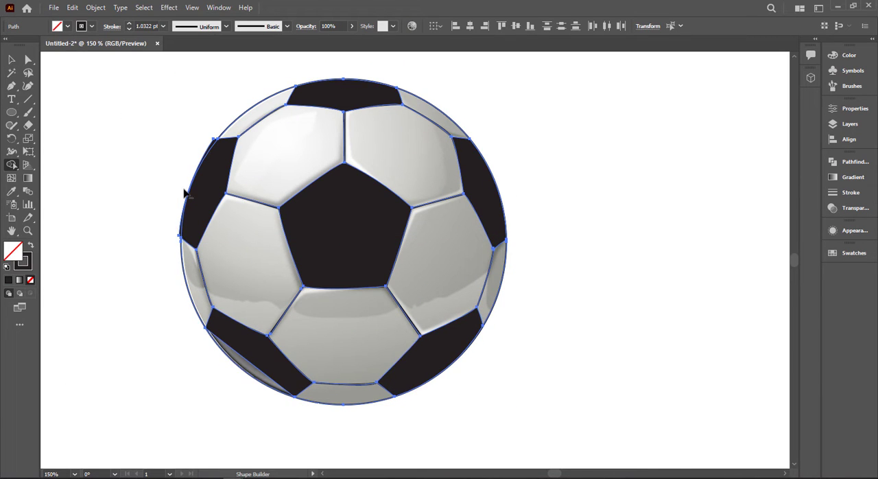
pyautogui.keyDown('alt'); pyautogui.click(187, 191); pyautogui.keyUp('alt')
pyautogui.press('v')
# Unlock the reference ball image and delete it.
pyautogui.click(712, 257)
pyautogui.hotkey('ctrl', 'alt', '2')
pyautogui.press('Delete')
# Draw a black closed shape with the Pen tool covering the gap between the lower-left patch and the circle.
pyautogui.click(288, 391)
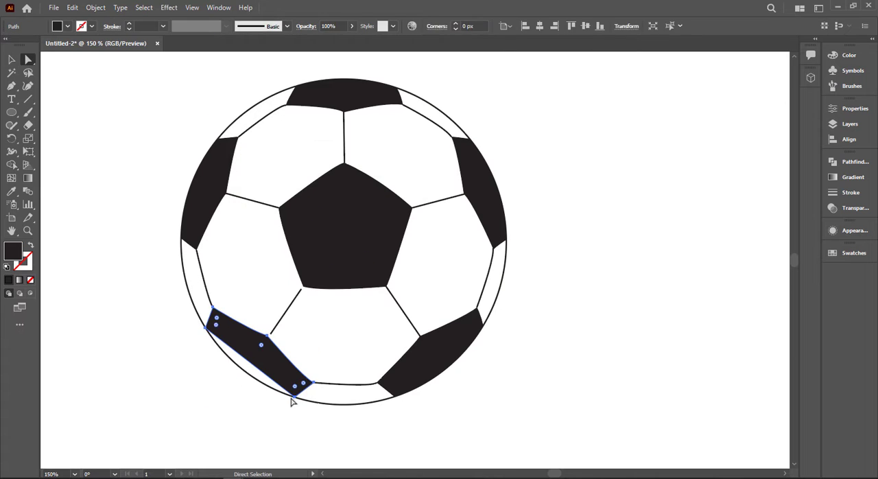
pyautogui.press('p')
pyautogui.click(205, 328)
pyautogui.click(231, 391)
pyautogui.click(294, 398)
pyautogui.click(298, 384)
pyautogui.click(236, 327)
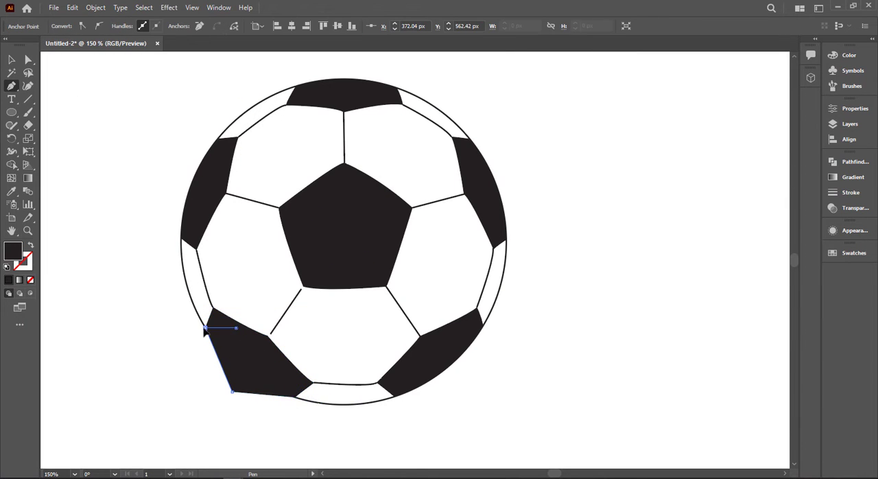
pyautogui.click(206, 328)
# Trim the added shape to the circle with Shape Builder and unite it with the lower-left patch.
pyautogui.press('v')
pyautogui.moveTo(107, 202); pyautogui.dragTo(296, 343)
pyautogui.click(11, 165)
pyautogui.keyDown('alt'); pyautogui.click(229, 378); pyautogui.keyUp('alt')
pyautogui.moveTo(854, 163); pyautogui.dragTo(856, 198)
pyautogui.click(705, 186)
pyautogui.click(315, 353)
# Move the lower-left seam's end points so the line meets the central pentagon and the lower-left patch.
pyautogui.scroll(2, 315, 353)
pyautogui.press('a')
pyautogui.moveTo(227, 315); pyautogui.dragTo(222, 321)
pyautogui.moveTo(288, 226); pyautogui.dragTo(296, 219)
pyautogui.click(570, 165)
pyautogui.scroll(-1, 571, 166)
pyautogui.moveTo(570, 165); pyautogui.dragTo(517, 254)
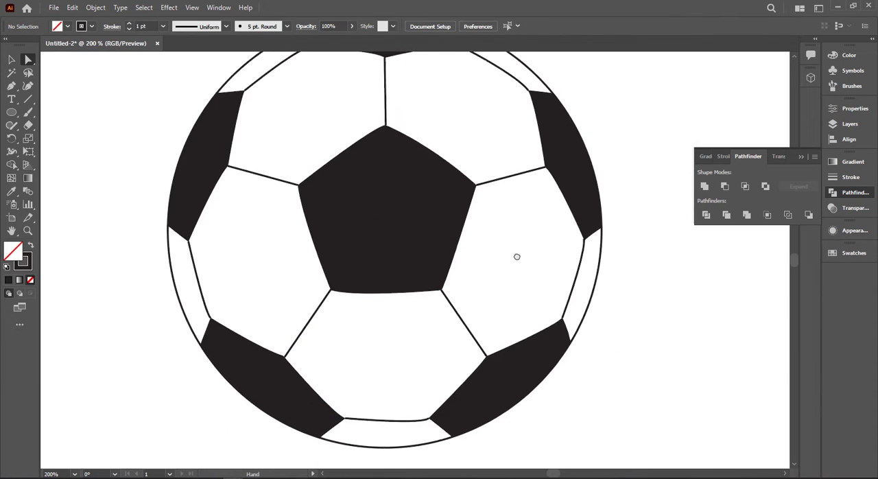
pyautogui.scroll(3, 154, 235)
pyautogui.moveTo(259, 251); pyautogui.dragTo(257, 247)
pyautogui.scroll(-4, 174, 252)
# Set the stroke weight of the seam lines and the outer circle to 0.5 pt.
pyautogui.click(14, 59)
pyautogui.click(260, 122)
pyautogui.keyDown('shift'); pyautogui.click(254, 204); pyautogui.keyUp('shift')
pyautogui.keyDown('shift'); pyautogui.click(200, 275); pyautogui.keyUp('shift')
pyautogui.keyDown('shift'); pyautogui.click(285, 310); pyautogui.keyUp('shift')
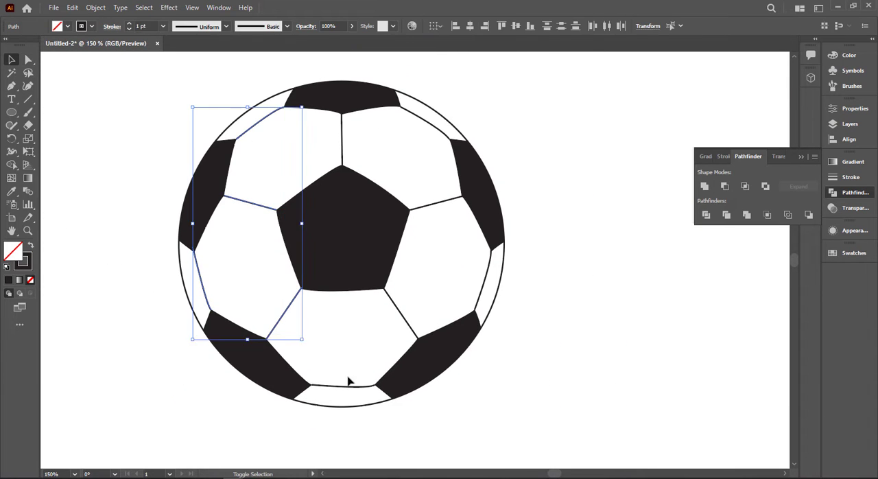
pyautogui.keyDown('shift'); pyautogui.click(348, 386); pyautogui.keyUp('shift')
pyautogui.keyDown('shift'); pyautogui.click(402, 315); pyautogui.keyUp('shift')
pyautogui.keyDown('shift'); pyautogui.click(485, 278); pyautogui.keyUp('shift')
pyautogui.keyDown('shift'); pyautogui.click(439, 203); pyautogui.keyUp('shift')
pyautogui.keyDown('shift'); pyautogui.click(435, 128); pyautogui.keyUp('shift')
pyautogui.write('0.5')
pyautogui.press('Return')
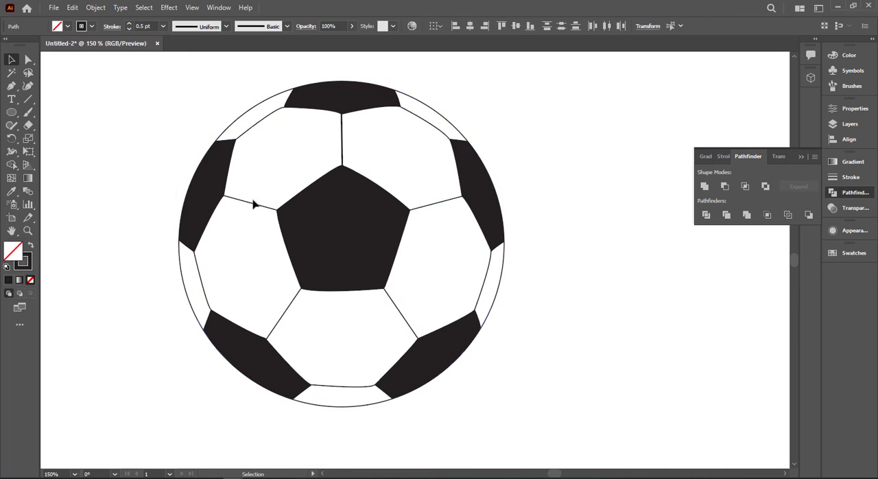
# Select all the seam lines inside the ball and set their stroke weight to 4 pt.
pyautogui.click(271, 139)
pyautogui.keyDown('shift'); pyautogui.click(203, 288); pyautogui.keyUp('shift')
pyautogui.keyDown('shift'); pyautogui.click(284, 313); pyautogui.keyUp('shift')
pyautogui.keyDown('shift'); pyautogui.click(400, 312); pyautogui.keyUp('shift')
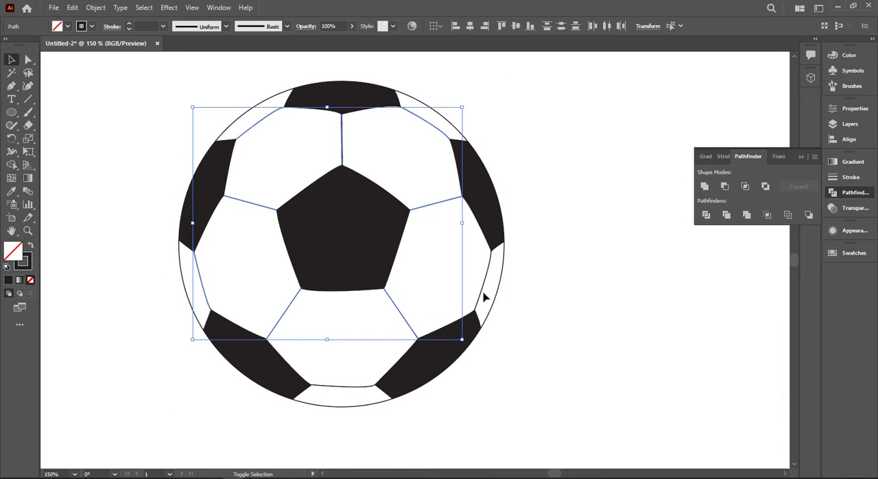
pyautogui.keyDown('shift'); pyautogui.click(483, 291); pyautogui.keyUp('shift')
pyautogui.keyDown('shift'); pyautogui.click(349, 386); pyautogui.keyUp('shift')
pyautogui.scroll(3, 149, 26)
pyautogui.scroll(1, 148, 26)
pyautogui.scroll(1, 473, 157)
pyautogui.click(391, 136)
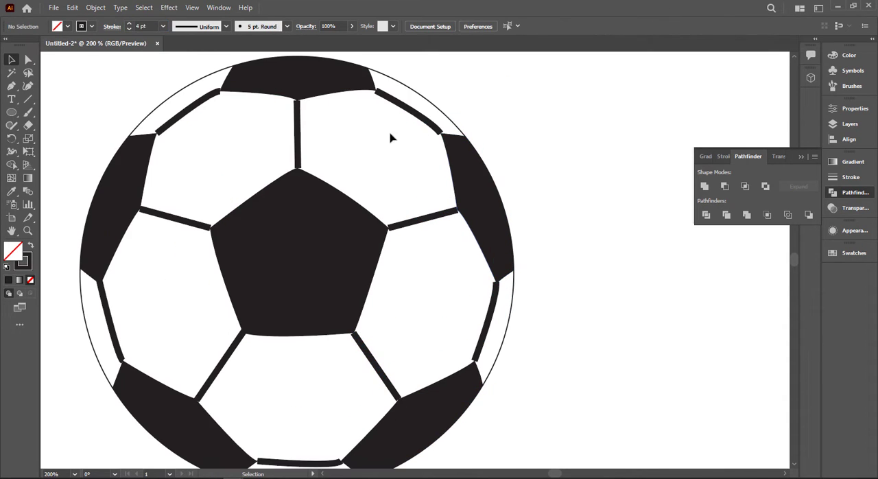
# Extend the ends of the upper-right and upper-left seams into the adjoining black patches with the Direct Selection tool.
pyautogui.click(443, 132)
pyautogui.press('a')
pyautogui.click(442, 134)
pyautogui.moveTo(443, 133); pyautogui.dragTo(450, 142)
pyautogui.click(412, 130)
pyautogui.moveTo(378, 92); pyautogui.dragTo(371, 89)
pyautogui.moveTo(157, 134); pyautogui.dragTo(149, 140)
pyautogui.moveTo(220, 90); pyautogui.dragTo(228, 87)
# Extend both ends of the seam between the left patch and the central pentagon into those black shapes.
pyautogui.scroll(-2, 228, 137)
pyautogui.moveTo(211, 201); pyautogui.dragTo(220, 204)
pyautogui.click(141, 182)
pyautogui.moveTo(140, 183); pyautogui.dragTo(142, 184)
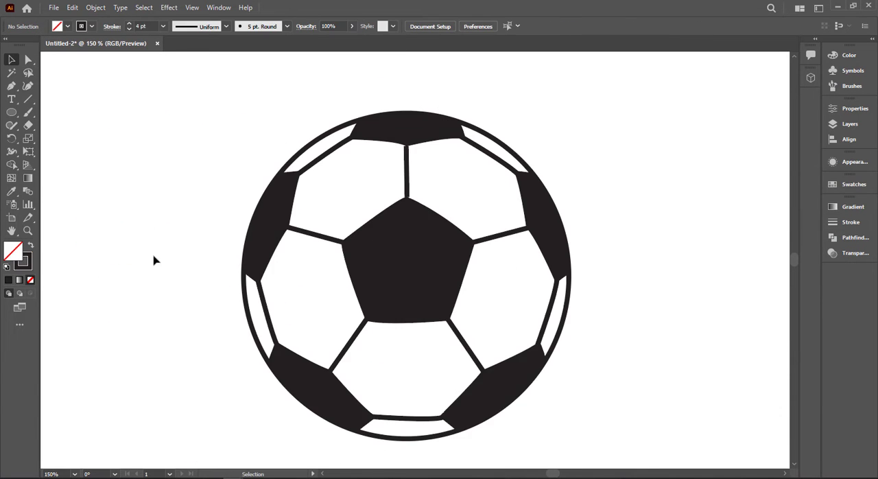
pyautogui.scroll(-2, 153, 256)
pyautogui.moveTo(379, 128); pyautogui.dragTo(180, 128)
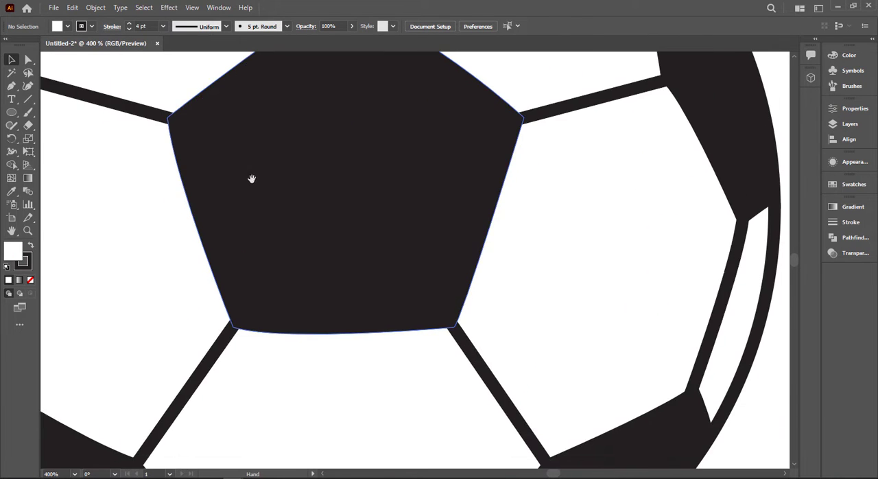
# Draw a curved Pen path just inside the upper-left and left edges of the central black pentagon.
pyautogui.press('p')
pyautogui.scroll(2, 304, 178)
pyautogui.keyDown('ctrl'); pyautogui.click(343, 78); pyautogui.keyUp('ctrl')
pyautogui.click(339, 88)
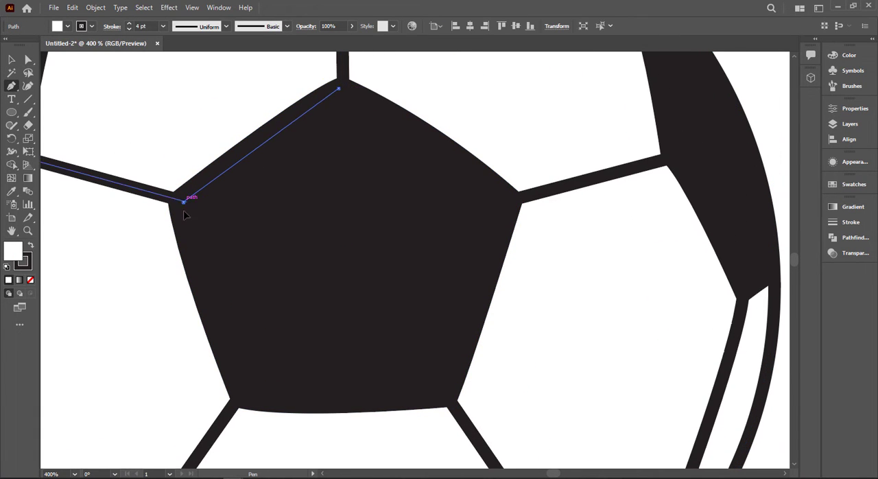
pyautogui.moveTo(184, 202); pyautogui.dragTo(148, 240)
pyautogui.click(183, 201)
pyautogui.scroll(-4, 215, 267)
pyautogui.moveTo(245, 343); pyautogui.dragTo(276, 388)
pyautogui.click(244, 342)
# Set the pentagon path's stroke to none and close it into a thin white highlight with an inner corner.
pyautogui.click(27, 266)
pyautogui.click(30, 280)
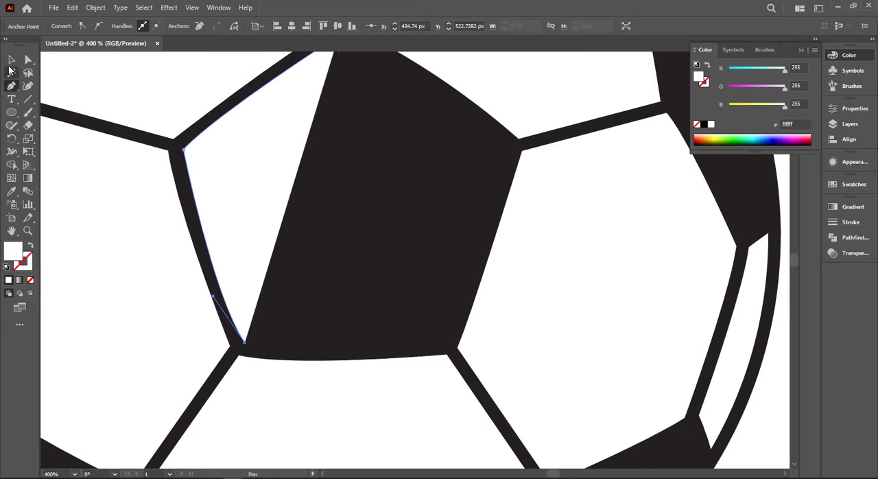
pyautogui.scroll(4, 236, 255)
pyautogui.click(207, 226)
pyautogui.click(340, 102)
# Draw a thin white highlight along the lower edge inside the top black patch with the Pen tool.
pyautogui.scroll(5, 350, 171)
pyautogui.scroll(-2, 352, 186)
pyautogui.moveTo(353, 186); pyautogui.dragTo(307, 229)
pyautogui.click(243, 164)
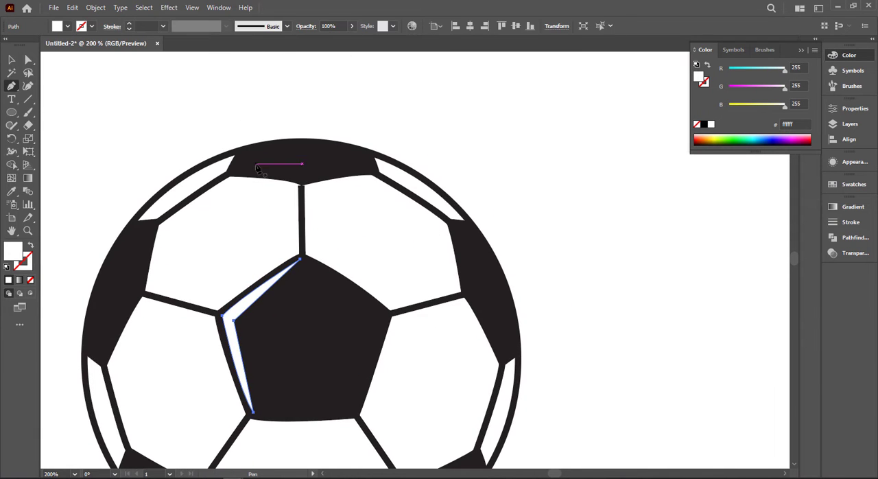
pyautogui.moveTo(304, 179); pyautogui.dragTo(350, 181)
pyautogui.click(243, 164)
# Draw a thin white highlight along the inner edge of the ball's left black patch.
pyautogui.moveTo(297, 280)
pyautogui.mouseDown()
pyautogui.moveTo(303, 225)
pyautogui.moveTo(437, 206)
pyautogui.mouseUp()
pyautogui.click(290, 153)
pyautogui.click(278, 213)
pyautogui.click(244, 271)
pyautogui.click(270, 211)
pyautogui.click(290, 153)
# Draw a thin white highlight along the inner edges of the ball's lower-left black patch.
pyautogui.moveTo(321, 450); pyautogui.dragTo(267, 343)
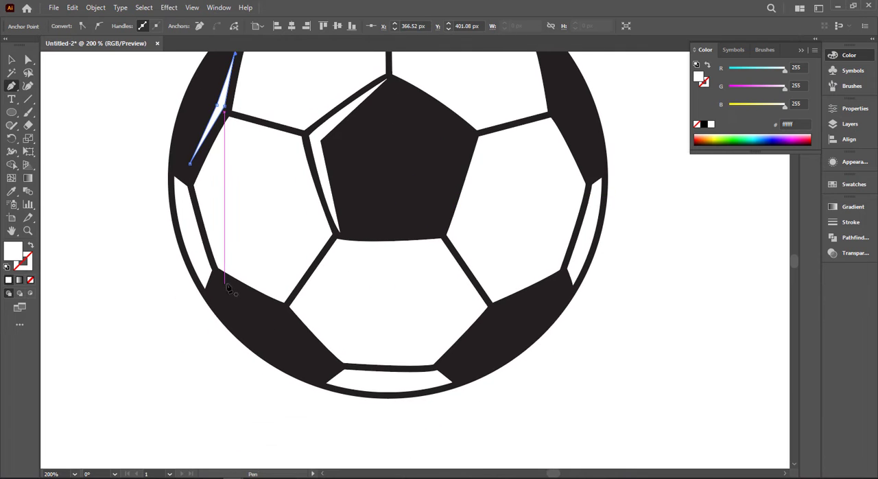
pyautogui.click(225, 283)
pyautogui.click(283, 312)
pyautogui.click(318, 357)
pyautogui.moveTo(224, 283); pyautogui.dragTo(165, 255)
pyautogui.moveTo(482, 356); pyautogui.dragTo(260, 381)
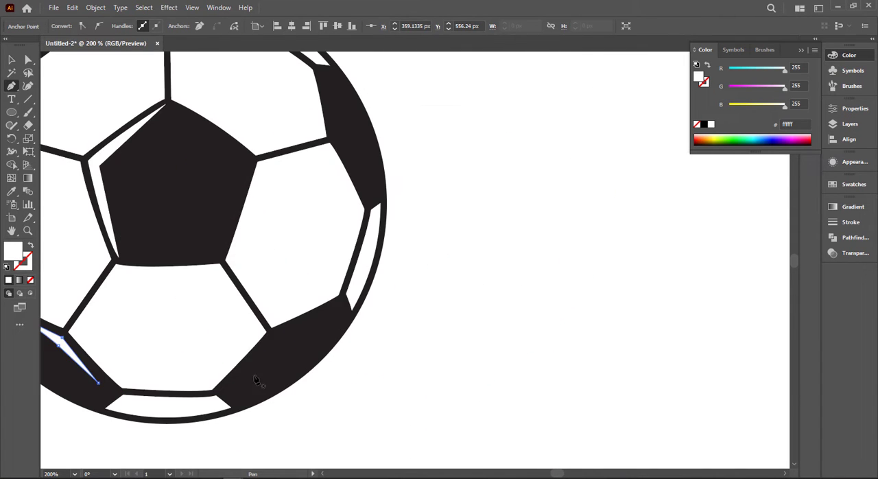
pyautogui.click(270, 336)
pyautogui.click(337, 307)
pyautogui.click(251, 354)
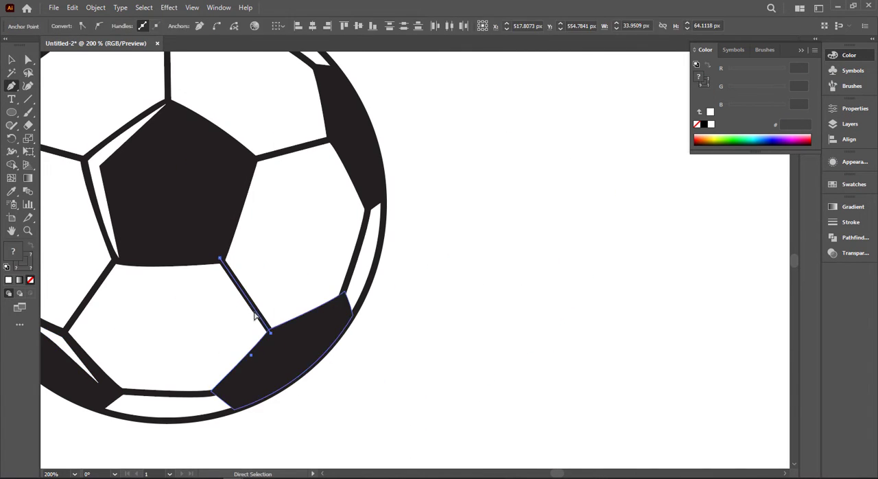
pyautogui.click(12, 61)
pyautogui.click(11, 85)
# Draw a thin closed white highlight along the inner edges of the ball's lower-right black patch.
pyautogui.click(251, 360)
pyautogui.click(271, 336)
pyautogui.click(339, 303)
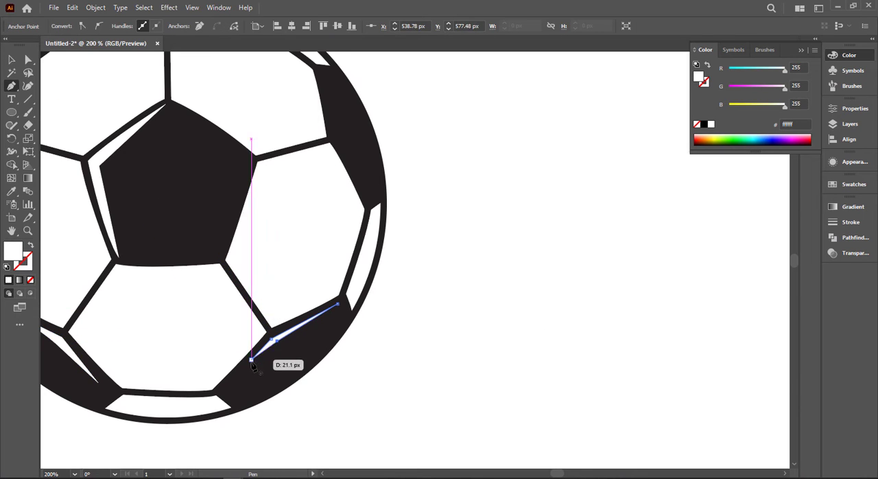
pyautogui.click(251, 359)
pyautogui.click(28, 60)
pyautogui.click(441, 140)
# Draw a thin white highlight along the inner edge of the ball's right black patch with the Pen tool.
pyautogui.moveTo(440, 140)
pyautogui.mouseDown()
pyautogui.moveTo(501, 292)
pyautogui.moveTo(445, 224)
pyautogui.moveTo(415, 235)
pyautogui.moveTo(611, 214)
pyautogui.mouseUp()
pyautogui.press('p')
pyautogui.click(334, 185)
pyautogui.click(339, 232)
pyautogui.click(366, 279)
pyautogui.click(347, 232)
pyautogui.click(334, 185)
# Round the middle corners of the right patch's white highlight with the Direct Selection tool.
pyautogui.press('a')
pyautogui.scroll(3, 330, 231)
pyautogui.click(388, 242)
pyautogui.click(363, 245)
pyautogui.scroll(-2, 610, 219)
pyautogui.scroll(4, 388, 258)
pyautogui.click(386, 248)
pyautogui.moveTo(393, 257); pyautogui.dragTo(480, 378)
# Round the middle corners of the white highlights in the lower-left and left patches.
pyautogui.scroll(-5, 528, 301)
pyautogui.click(298, 291)
pyautogui.moveTo(293, 298); pyautogui.dragTo(235, 359)
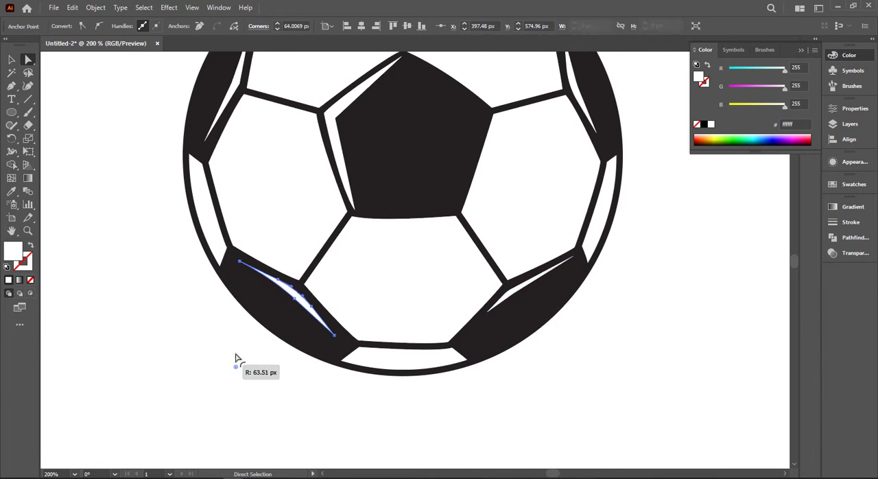
pyautogui.click(240, 206)
pyautogui.moveTo(234, 203); pyautogui.dragTo(204, 188)
# Round the inner corner of the white highlight in the central pentagon.
pyautogui.click(331, 235)
pyautogui.scroll(3, 343, 240)
pyautogui.scroll(1, 283, 211)
pyautogui.click(280, 207)
pyautogui.moveTo(293, 216); pyautogui.dragTo(451, 259)
pyautogui.click(323, 227)
pyautogui.scroll(-5, 452, 260)
# Fit the artboard in view, then select the whole soccer ball and group its parts.
pyautogui.press('v')
pyautogui.click(254, 133)
pyautogui.hotkey('ctrl', '0')
pyautogui.moveTo(254, 133); pyautogui.dragTo(511, 336)
pyautogui.hotkey('ctrl', 'g')
pyautogui.click(609, 167)
pyautogui.click(446, 271)
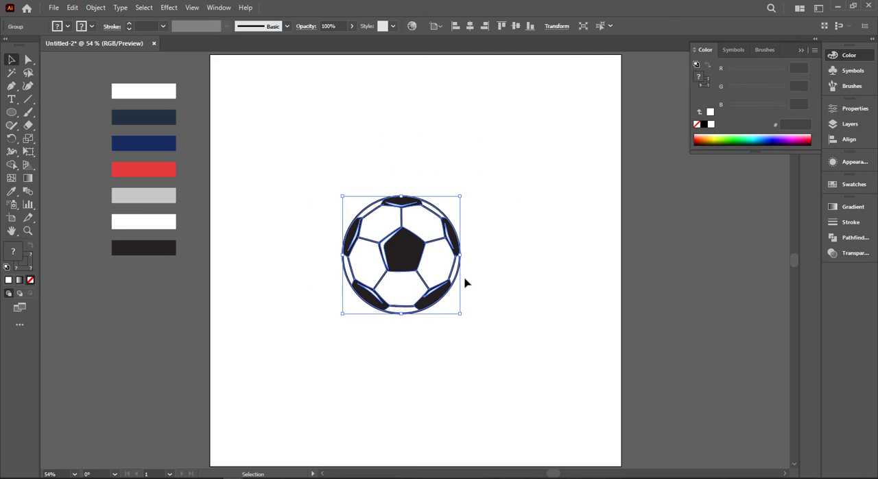
# Duplicate the ball's circle beside the ball with no stroke and the light gray palette fill (#c6c6c6).
pyautogui.rightClick(447, 270)
pyautogui.click(27, 266)
pyautogui.moveTo(445, 259)
pyautogui.mouseDown()
pyautogui.moveTo(650, 259)
pyautogui.moveTo(610, 254)
pyautogui.mouseUp()
pyautogui.click(30, 280)
pyautogui.press('i')
pyautogui.click(143, 195)
pyautogui.press('v')
# Cut the gray circle into a crescent with the Shape Builder tool and place it as shading on the ball's lower-right side.
pyautogui.click(94, 139)
pyautogui.keyDown('shift'); pyautogui.click(640, 288); pyautogui.keyUp('shift')
pyautogui.hotkey('shift', 'm')
pyautogui.moveTo(517, 248); pyautogui.dragTo(603, 251)
pyautogui.press('v')
pyautogui.moveTo(640, 292); pyautogui.dragTo(435, 292)
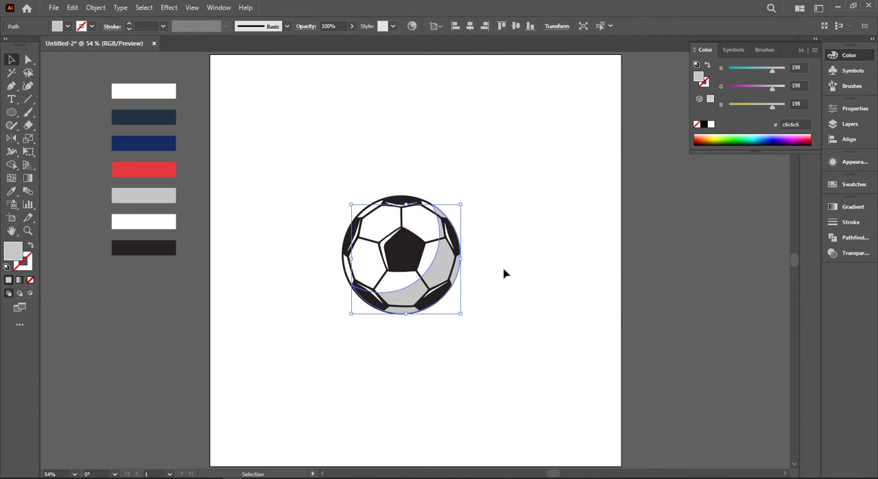
# Lock the ball's outer circle and the gray crescent shading.
pyautogui.click(508, 268)
pyautogui.scroll(-1, 364, 186)
pyautogui.moveTo(274, 154); pyautogui.dragTo(533, 331)
pyautogui.click(428, 220)
pyautogui.keyDown('shift'); pyautogui.click(438, 255); pyautogui.keyUp('shift')
pyautogui.hotkey('ctrl', '2')
# Select the remaining patches, seams and highlights and apply the dark navy palette color (#233141) with the Eyedropper.
pyautogui.moveTo(241, 155); pyautogui.dragTo(525, 374)
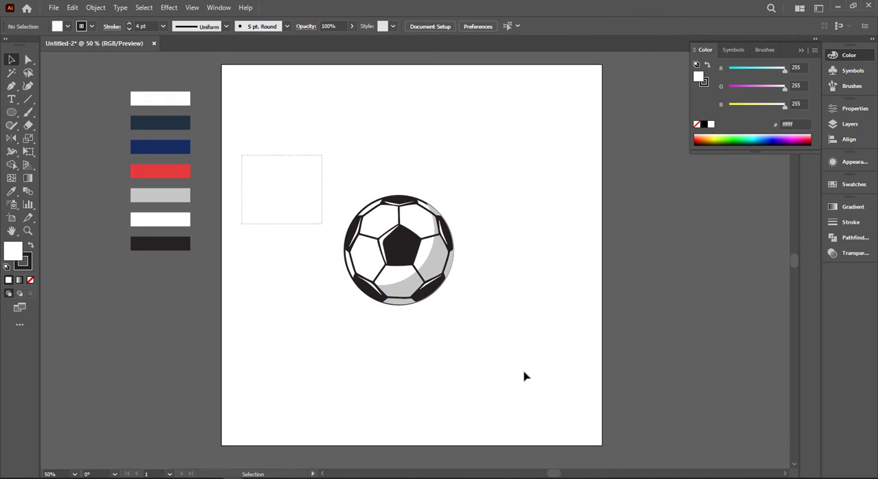
pyautogui.press('i')
pyautogui.click(162, 123)
pyautogui.click(12, 59)
pyautogui.click(474, 233)
# Select all the seam lines, swap their navy fill to the stroke and set the stroke weight to 4 pt.
pyautogui.scroll(1, 468, 234)
pyautogui.click(414, 239)
pyautogui.keyDown('shift'); pyautogui.click(350, 288); pyautogui.keyUp('shift')
pyautogui.keyDown('shift'); pyautogui.click(313, 270); pyautogui.keyUp('shift')
pyautogui.keyDown('shift'); pyautogui.click(336, 238); pyautogui.keyUp('shift')
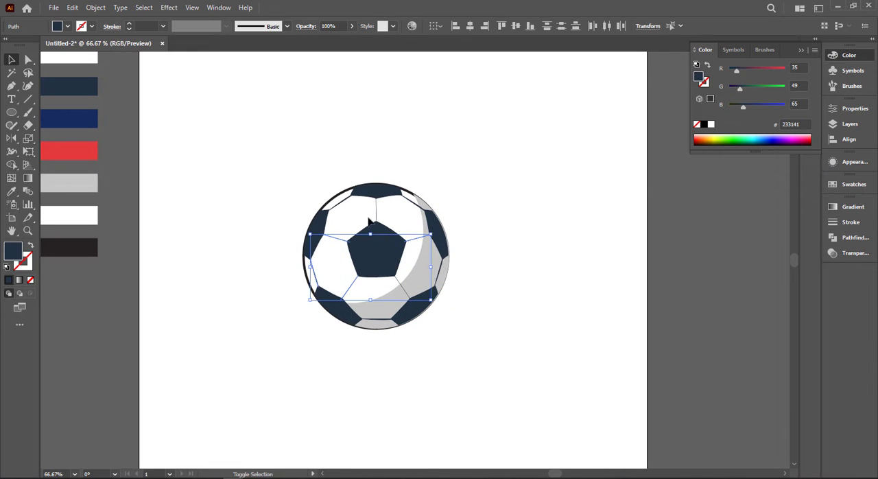
pyautogui.keyDown('shift'); pyautogui.click(337, 206); pyautogui.keyUp('shift')
pyautogui.hotkey('shift', 'x')
pyautogui.click(152, 26)
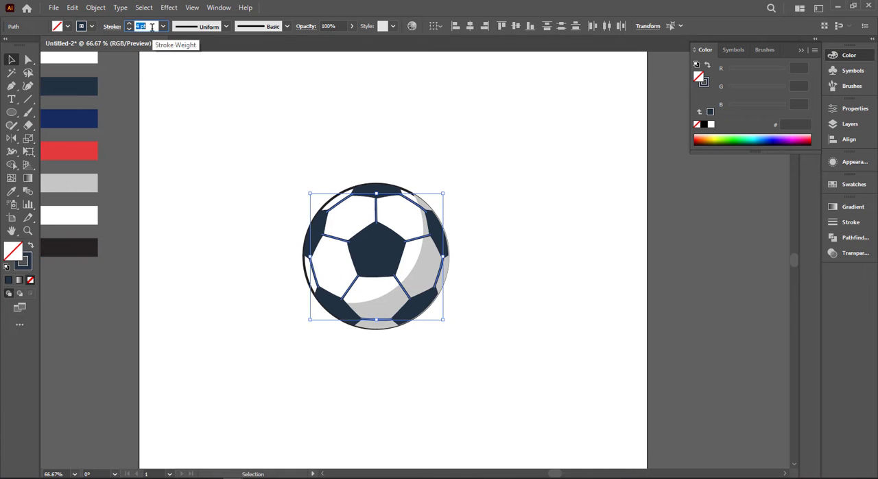
pyautogui.click(325, 176)
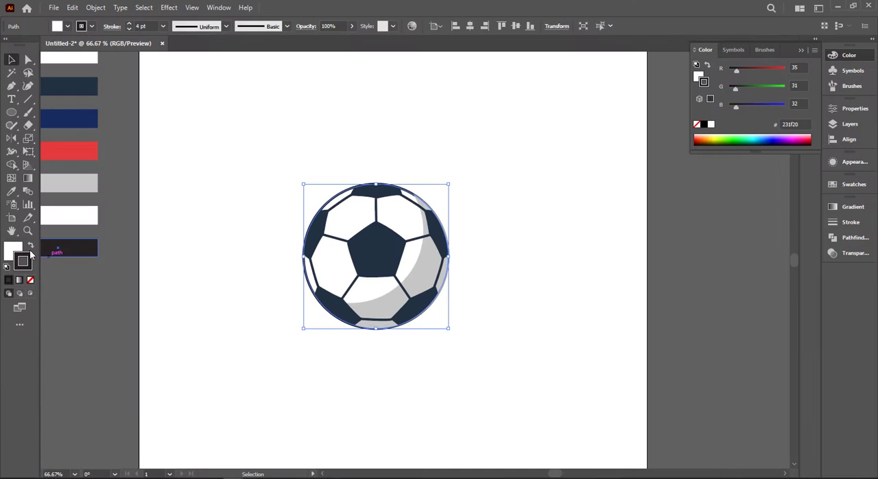
# Give the outer circle a dark navy stroke (#233141) of 4 pt with no fill.
pyautogui.click(30, 246)
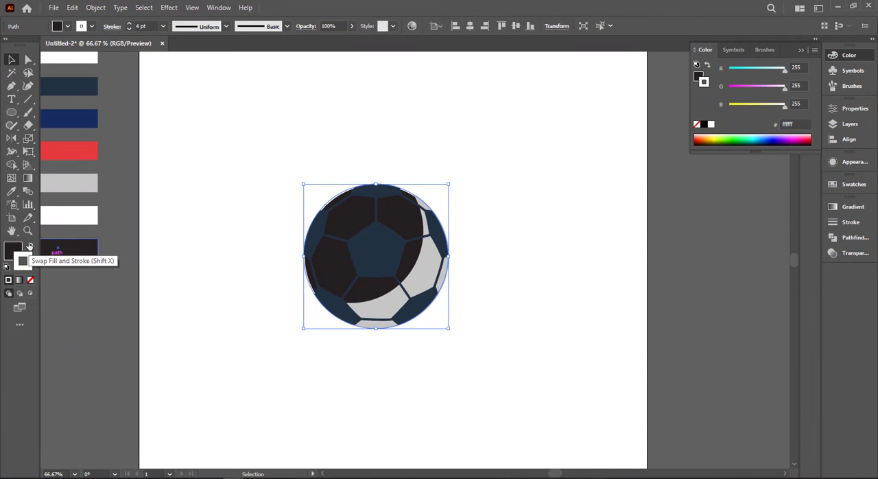
pyautogui.press('i')
pyautogui.click(82, 88)
pyautogui.click(30, 246)
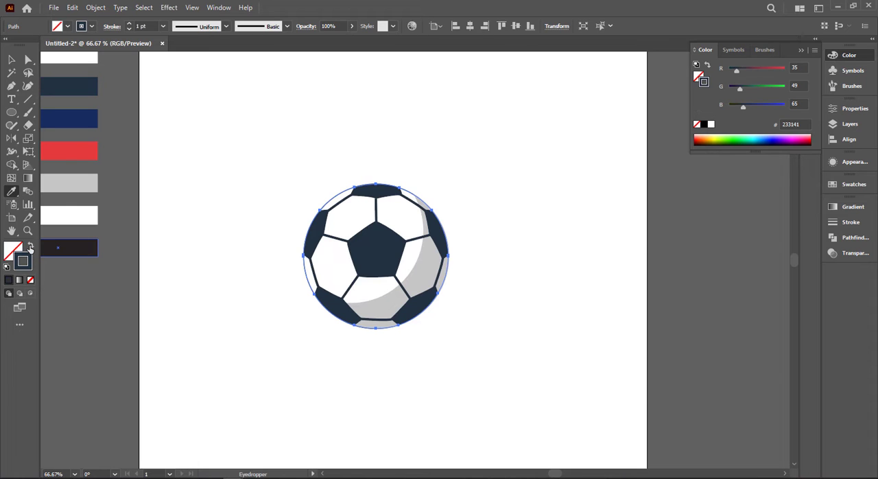
pyautogui.click(13, 60)
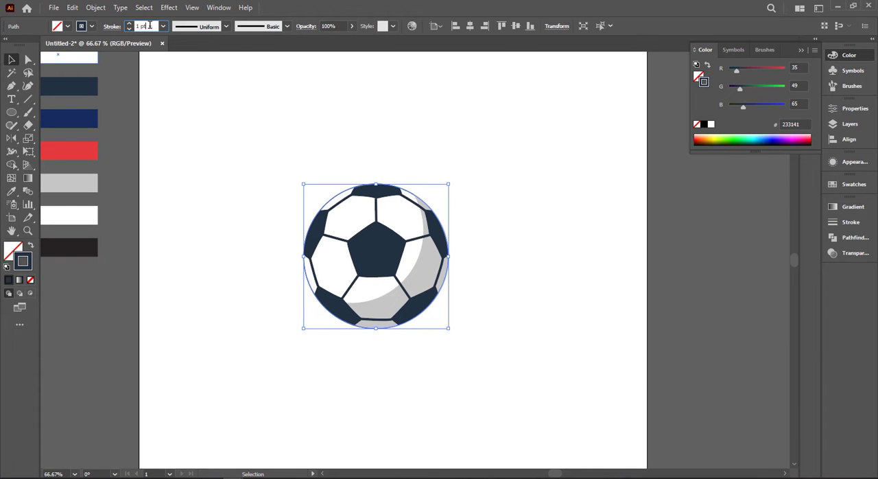
pyautogui.scroll(3, 150, 25)
pyautogui.click(278, 159)
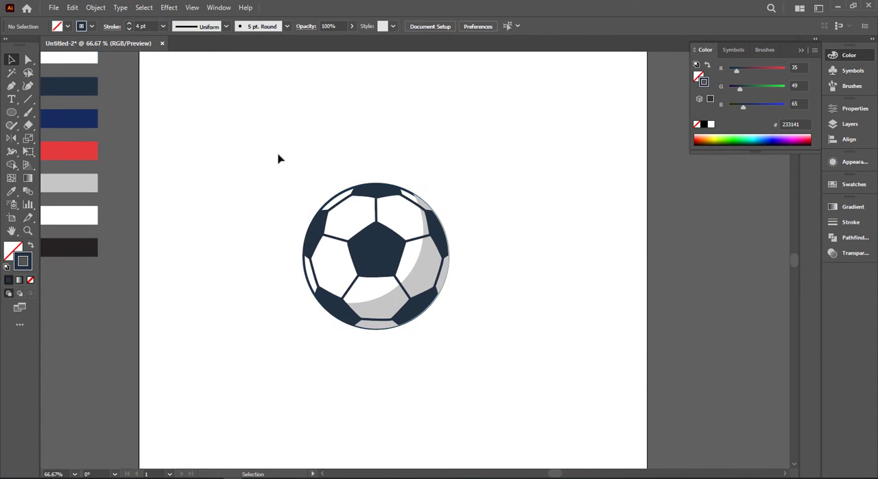
# Try to set a white fill for the ball.
pyautogui.moveTo(460, 372); pyautogui.dragTo(486, 341)
pyautogui.click(486, 341)
pyautogui.click(334, 199)
pyautogui.hotkey('ctrl', '2')
pyautogui.click(67, 27)
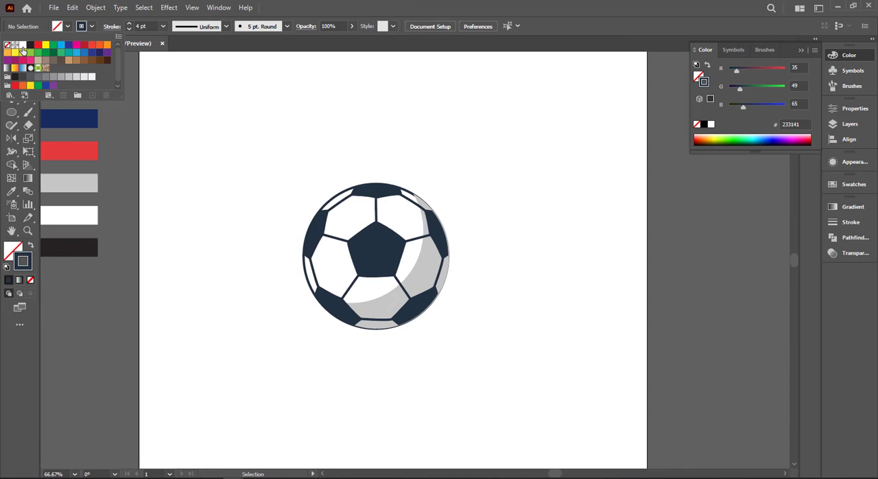
pyautogui.click(269, 114)
pyautogui.moveTo(240, 123); pyautogui.dragTo(451, 373)
pyautogui.click(451, 372)
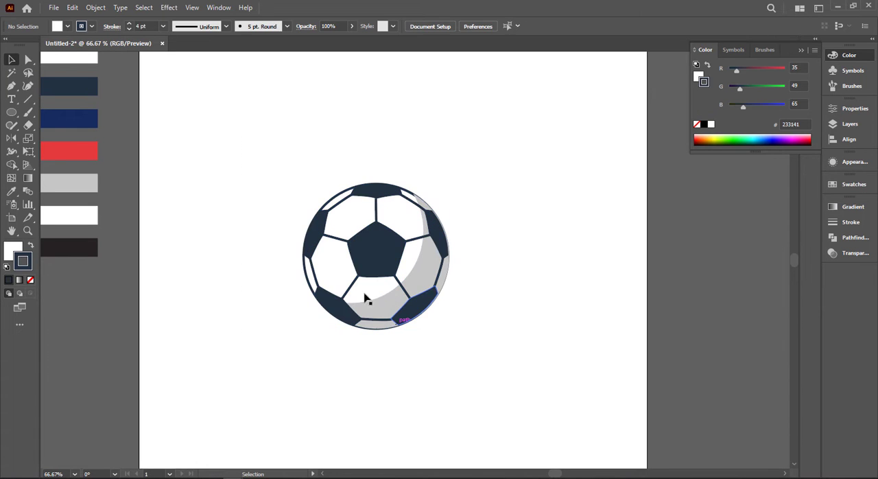
# Select the highlights in the central pentagon and the outer patches and recolor them white from the palette.
pyautogui.click(354, 245)
pyautogui.keyDown('shift'); pyautogui.click(317, 240); pyautogui.keyUp('shift')
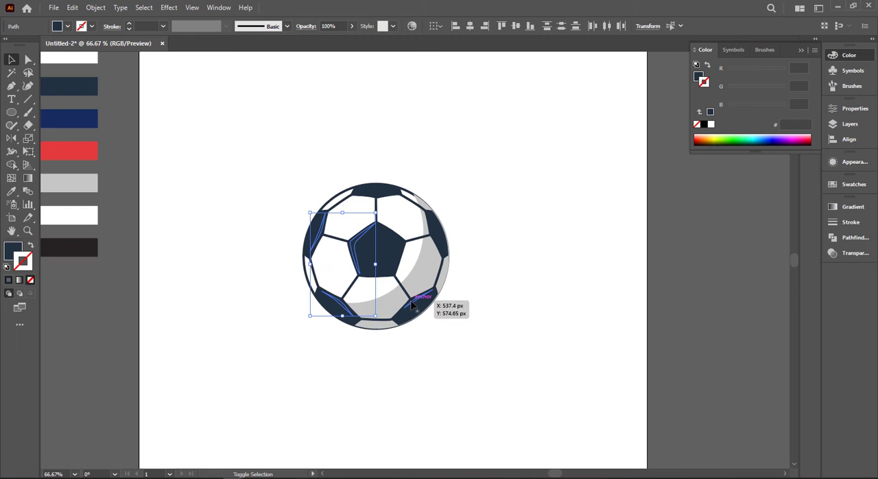
pyautogui.keyDown('shift'); pyautogui.click(412, 302); pyautogui.keyUp('shift')
pyautogui.keyDown('shift'); pyautogui.click(436, 238); pyautogui.keyUp('shift')
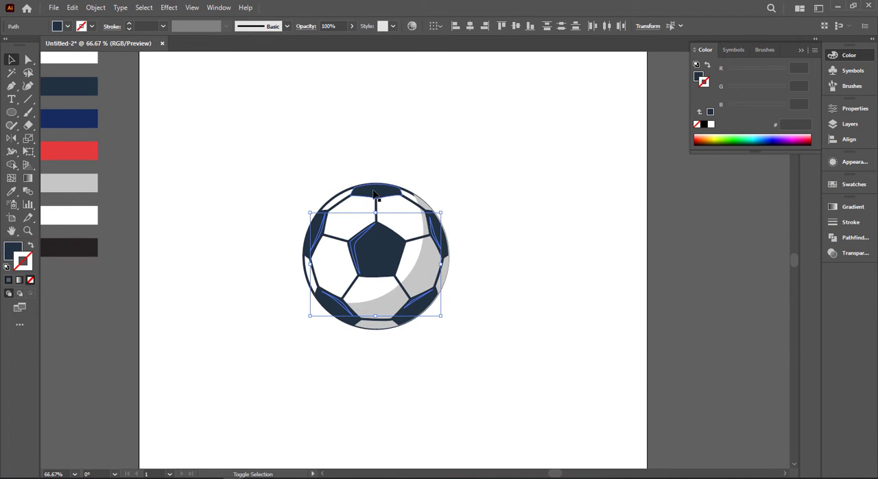
pyautogui.press('i')
pyautogui.click(324, 110)
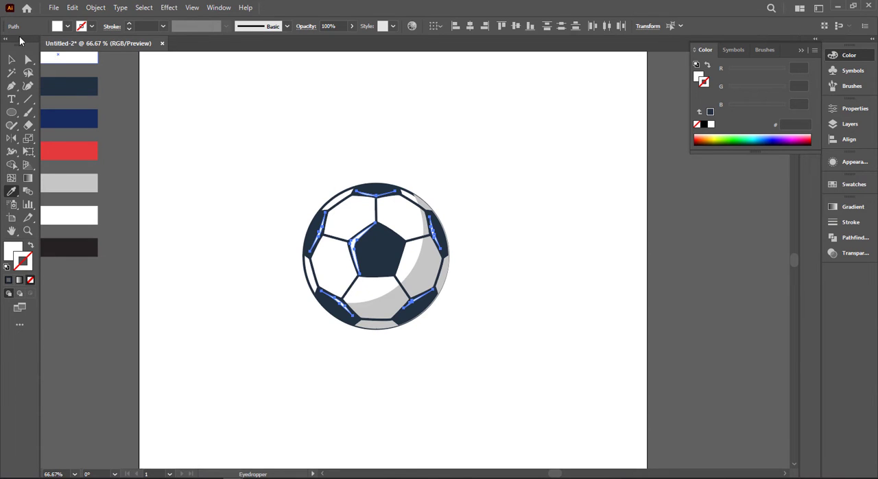
pyautogui.click(11, 59)
pyautogui.click(323, 150)
# Group all parts of the ball and move it off the artboard to its right side.
pyautogui.moveTo(498, 369); pyautogui.dragTo(503, 365)
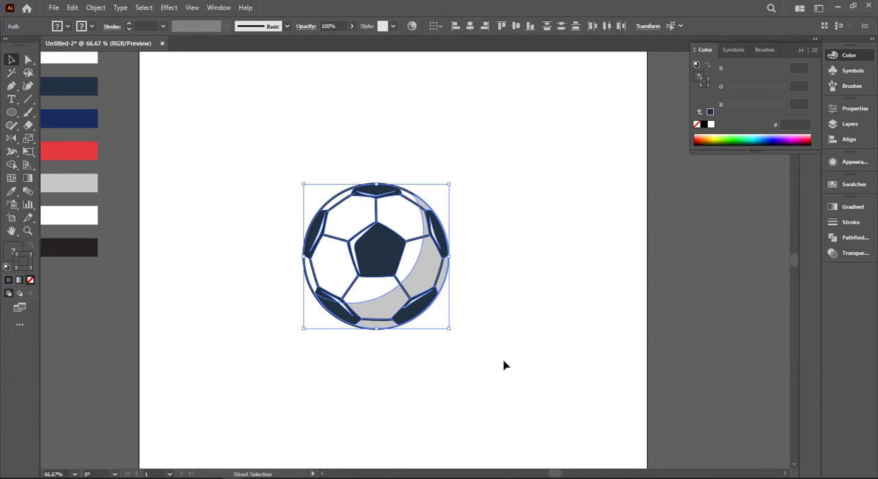
pyautogui.click(519, 347)
pyautogui.moveTo(413, 267); pyautogui.dragTo(738, 269)
pyautogui.hotkey('ctrl', 'z')
pyautogui.moveTo(264, 160); pyautogui.dragTo(506, 336)
pyautogui.moveTo(419, 313); pyautogui.dragTo(787, 334)
pyautogui.click(677, 217)
pyautogui.click(704, 207)
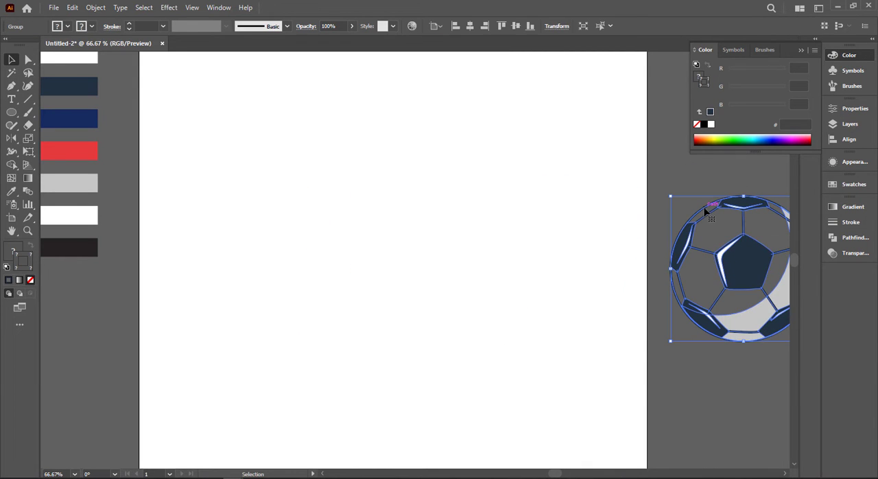
# Isolate the ball group, give its outer circle a white fill, and leave isolation mode.
pyautogui.rightClick(705, 208)
pyautogui.click(734, 286)
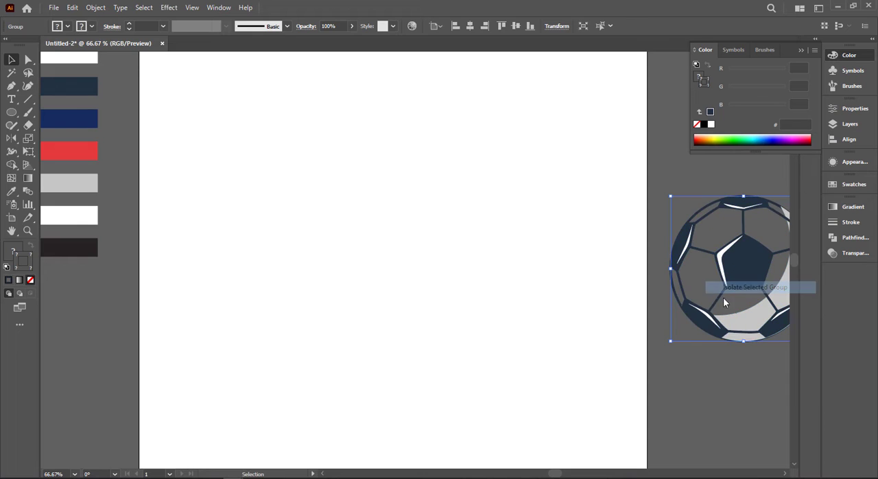
pyautogui.doubleClick(694, 211)
pyautogui.doubleClick(697, 213)
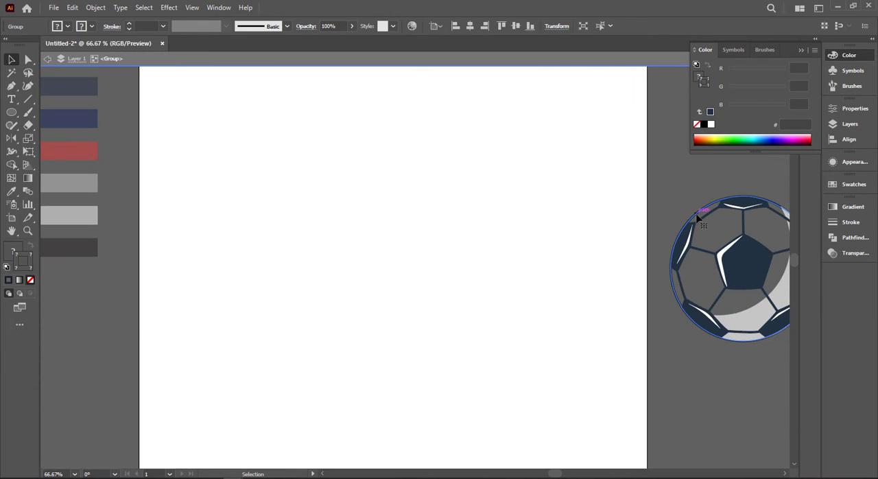
pyautogui.click(696, 214)
pyautogui.click(67, 27)
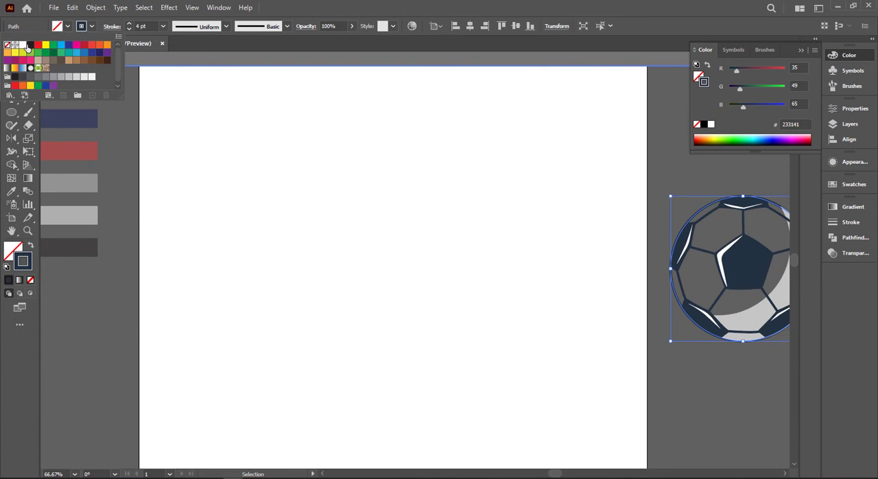
pyautogui.click(29, 44)
pyautogui.click(22, 45)
pyautogui.click(327, 216)
pyautogui.click(546, 229)
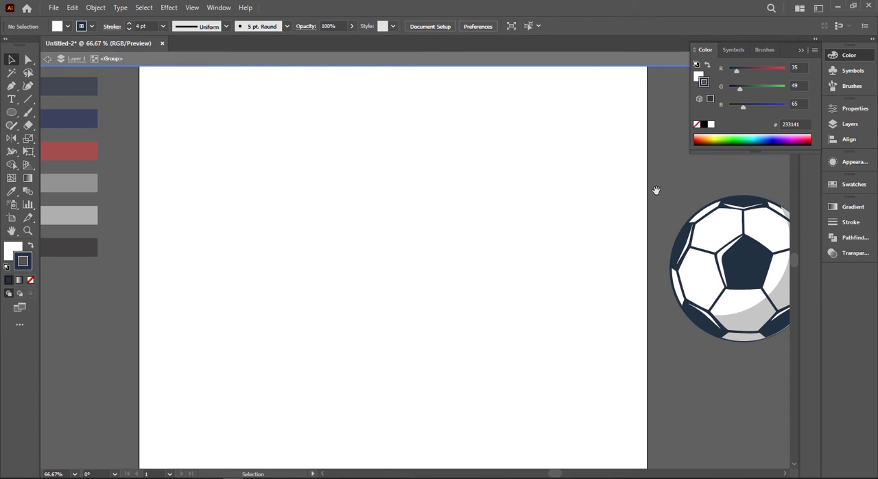
pyautogui.hscroll(3, 549, 179)
pyautogui.doubleClick(547, 169)
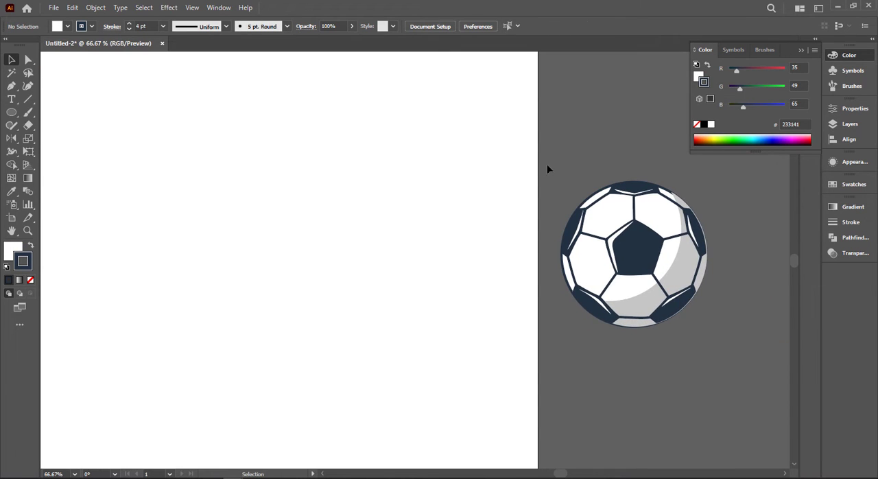
# Group the whole finished ball and shift it slightly farther from the artboard.
pyautogui.moveTo(542, 159); pyautogui.dragTo(717, 349)
pyautogui.hotkey('ctrl', 'g')
pyautogui.click(716, 348)
pyautogui.moveTo(649, 278); pyautogui.dragTo(686, 275)
pyautogui.click(560, 265)
# Draw a 1000 px square and center it horizontally and vertically so that it covers the artboard.
pyautogui.moveTo(336, 263); pyautogui.dragTo(468, 256)
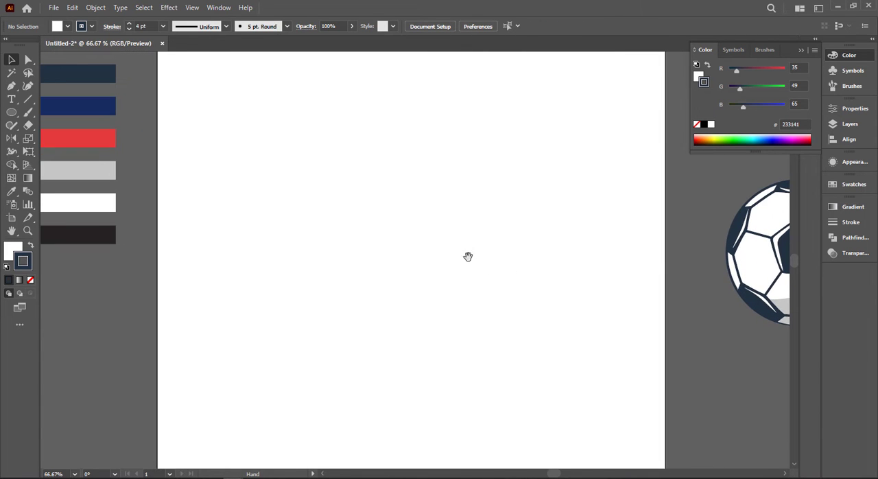
pyautogui.click(10, 118)
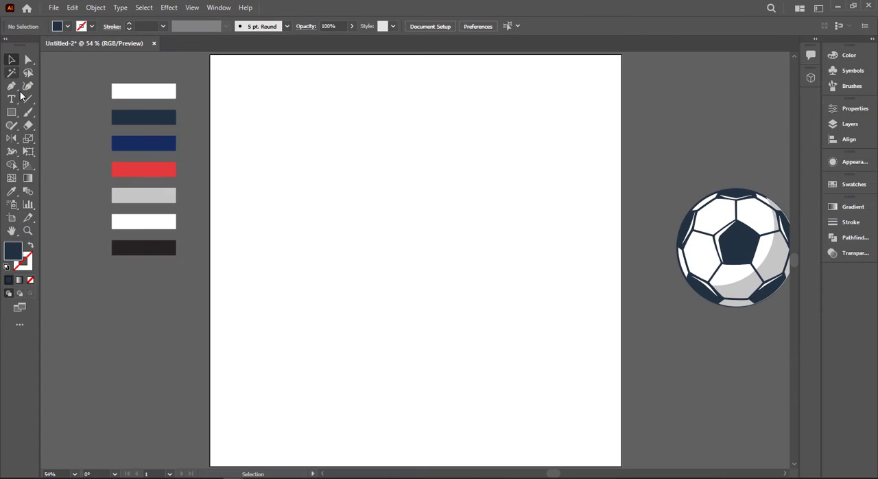
pyautogui.click(381, 133)
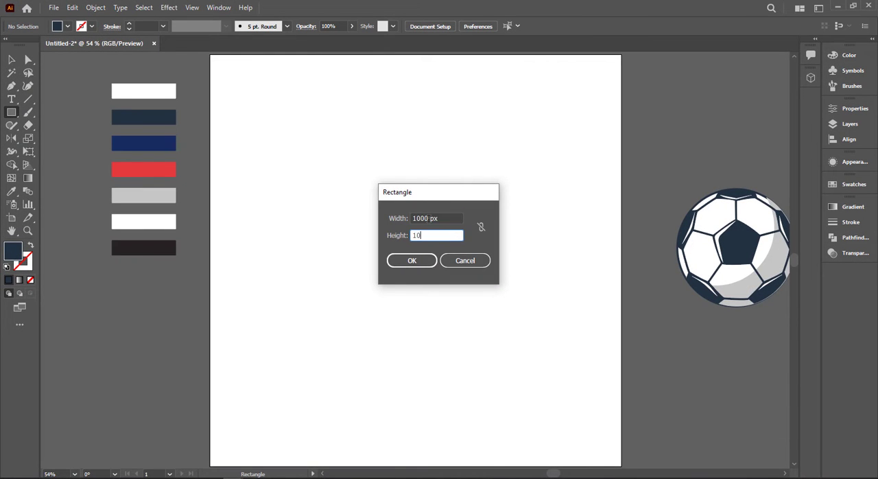
pyautogui.press('Return')
pyautogui.click(470, 26)
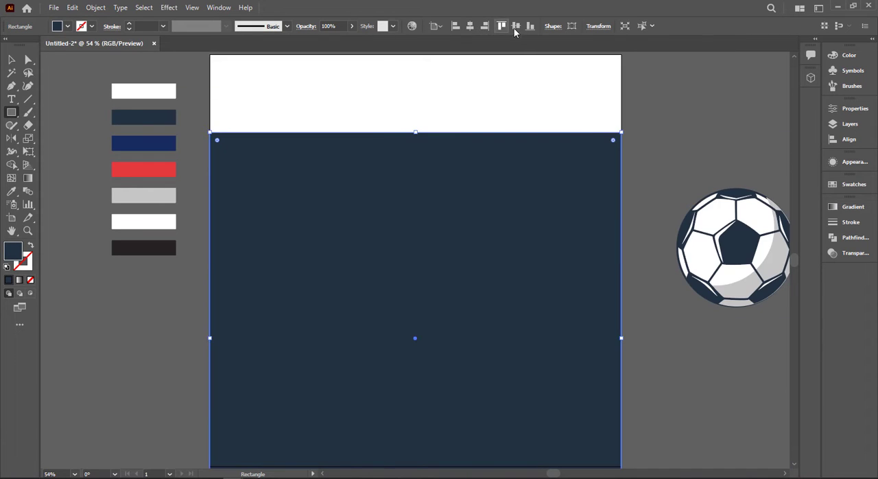
pyautogui.click(516, 26)
# Fill the background square with bright blue from the swatches and lock it.
pyautogui.click(67, 26)
pyautogui.click(62, 54)
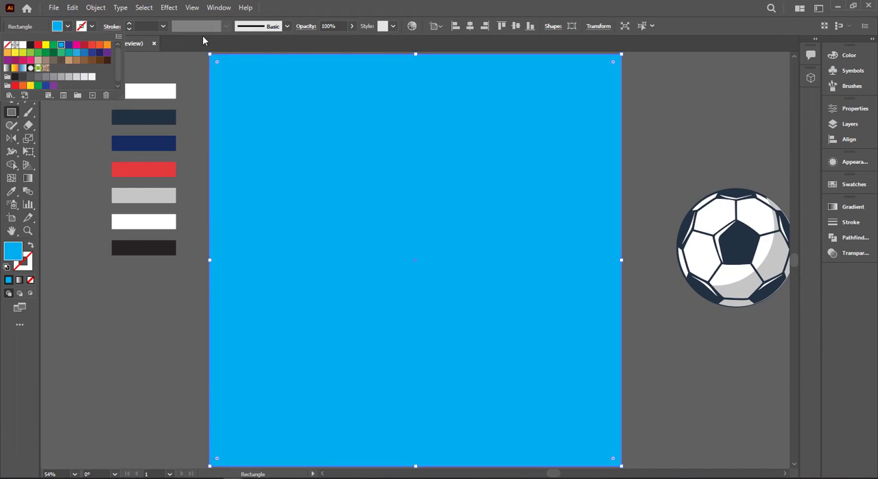
pyautogui.hotkey('ctrl', '2')
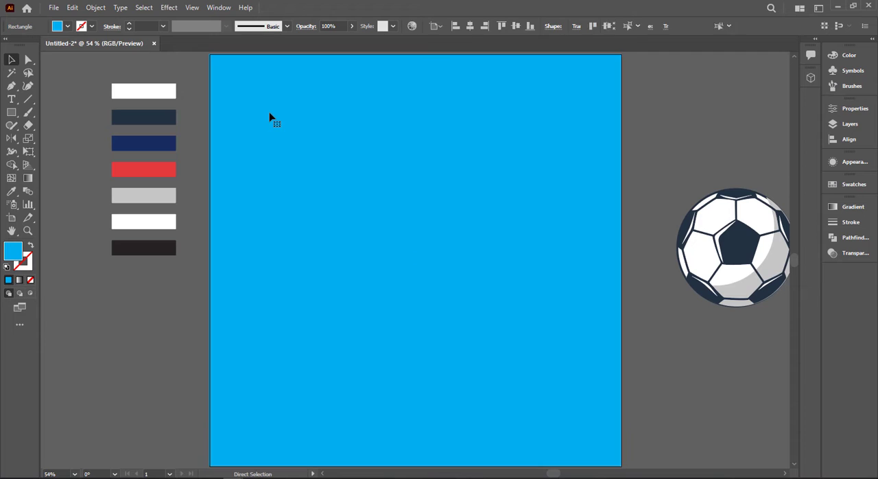
# Draw a hexagon about 354 px wide at the artboard's center and fill it with the palette's black.
pyautogui.rightClick(11, 112)
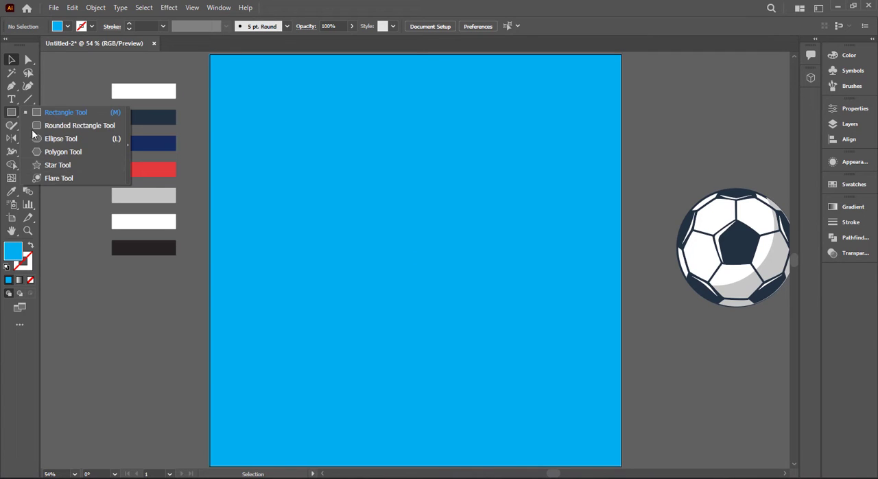
pyautogui.click(63, 152)
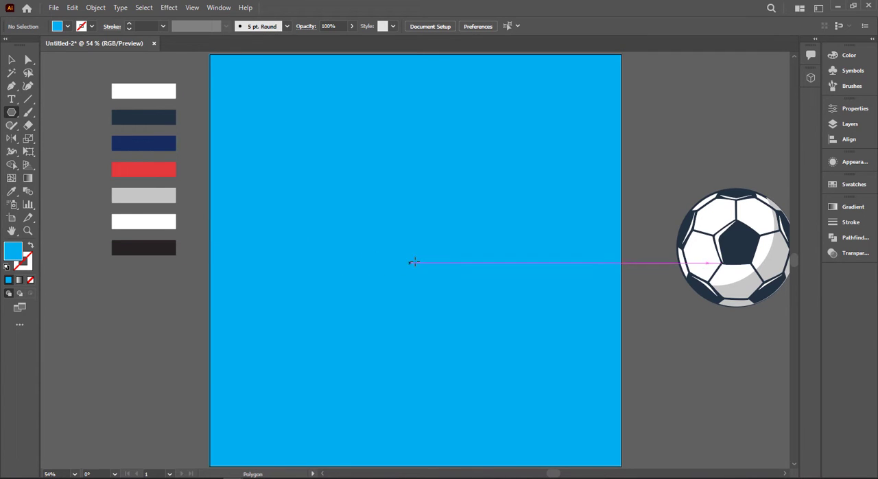
pyautogui.moveTo(457, 308); pyautogui.dragTo(461, 314)
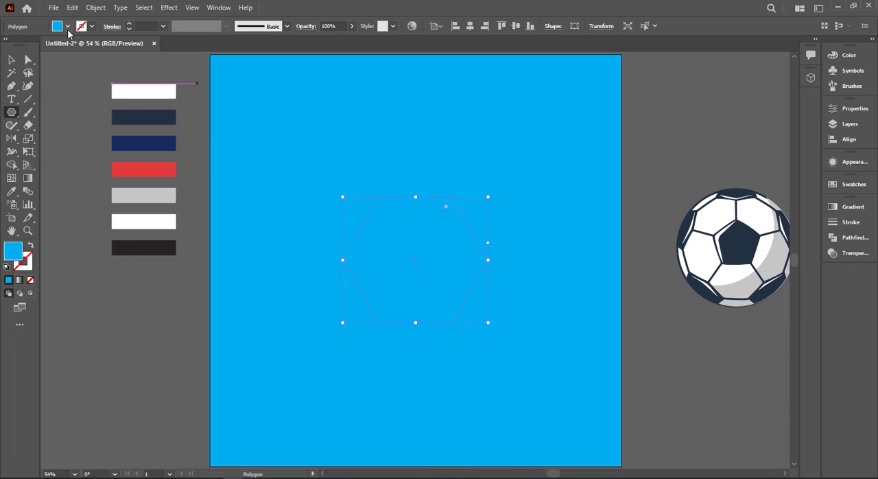
pyautogui.press('i')
pyautogui.click(168, 251)
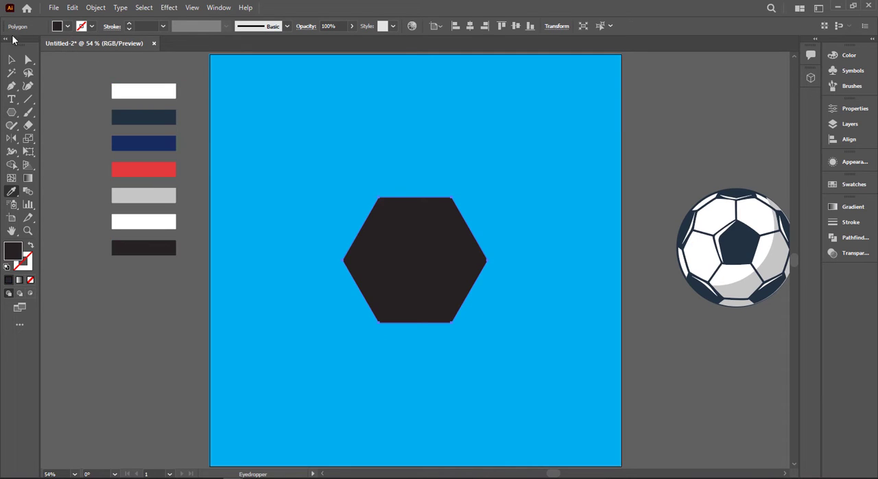
pyautogui.click(11, 60)
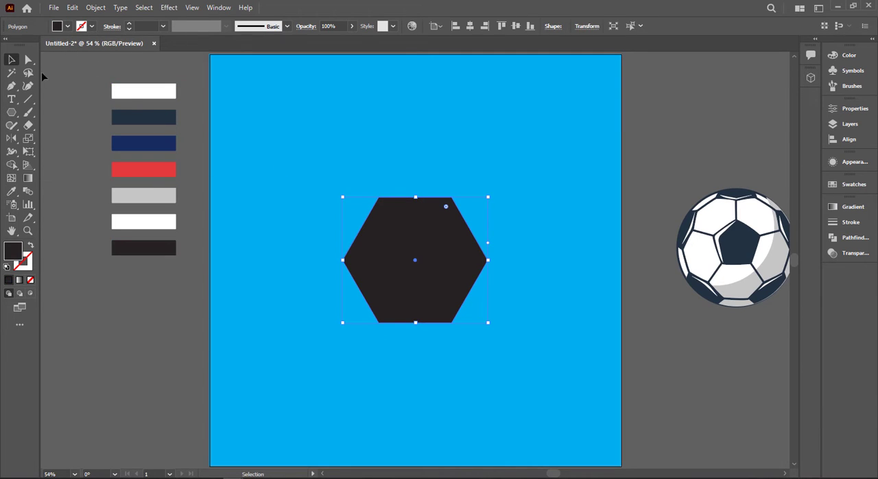
# Round three alternating corners of the hexagon to the maximum, forming a three-pointed shield shape.
pyautogui.press('a')
pyautogui.click(354, 213)
pyautogui.click(400, 219)
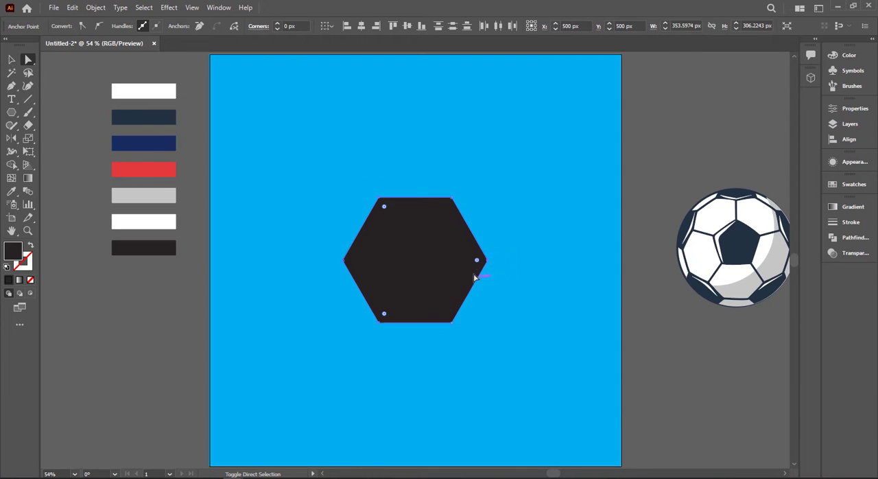
pyautogui.moveTo(475, 262); pyautogui.dragTo(322, 277)
pyautogui.press('v')
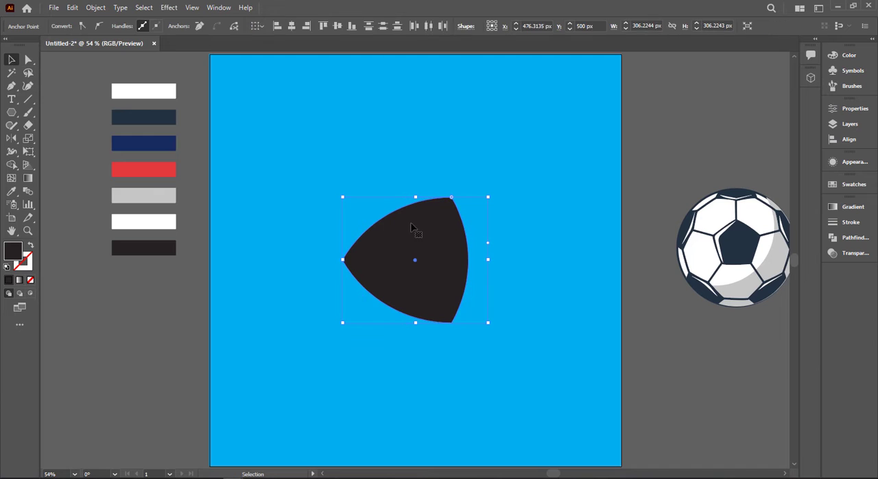
# Rotate the shield so one point faces down, unite it into a plain path, and nudge it upward.
pyautogui.moveTo(497, 217); pyautogui.dragTo(508, 240)
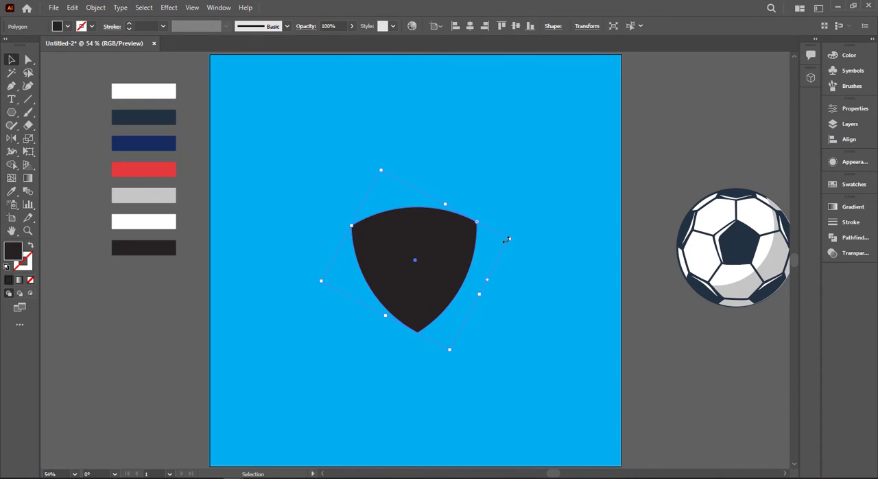
pyautogui.click(854, 237)
pyautogui.click(701, 233)
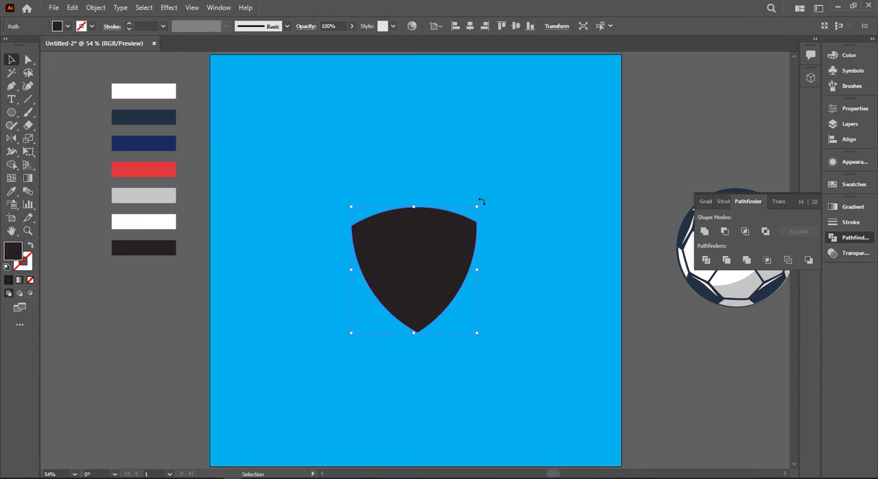
pyautogui.moveTo(481, 202); pyautogui.dragTo(482, 200)
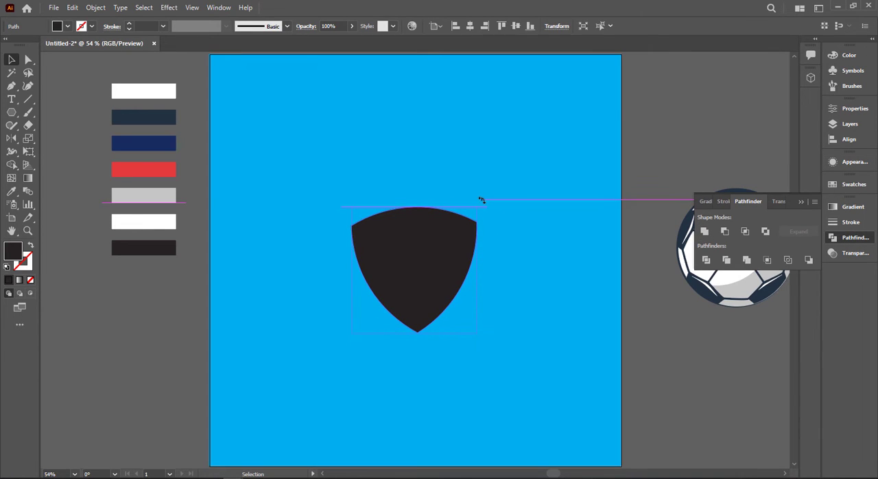
pyautogui.click(801, 201)
pyautogui.hotkey('shift', 'Up')
pyautogui.hotkey('shift', 'Up')
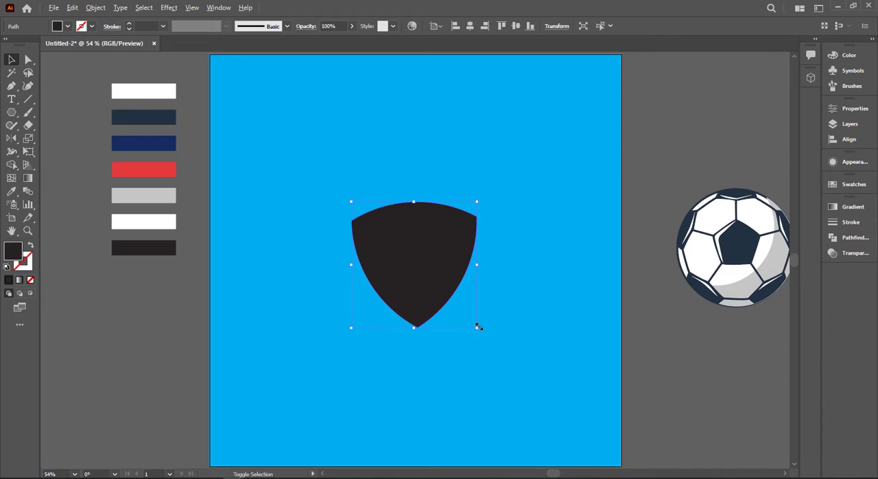
# Enlarge the shield from its center and narrow it slightly on both sides.
pyautogui.moveTo(478, 326); pyautogui.dragTo(522, 371)
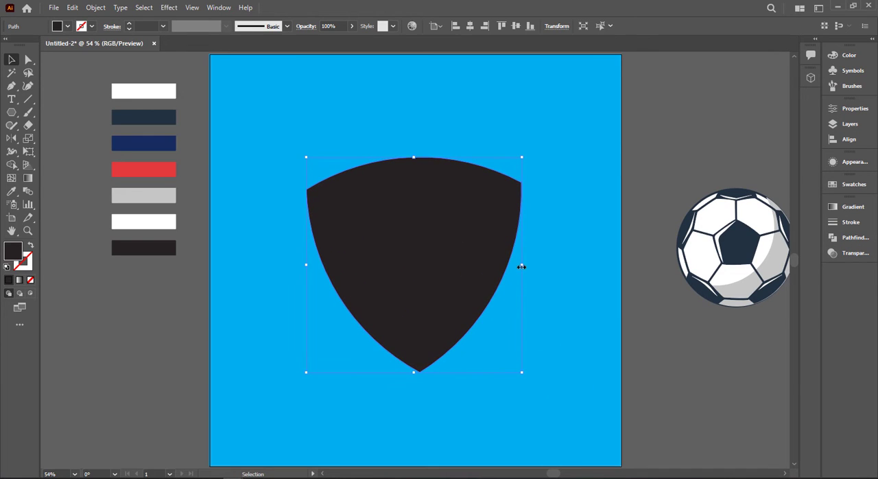
pyautogui.moveTo(521, 266); pyautogui.dragTo(514, 269)
pyautogui.scroll(1, 473, 377)
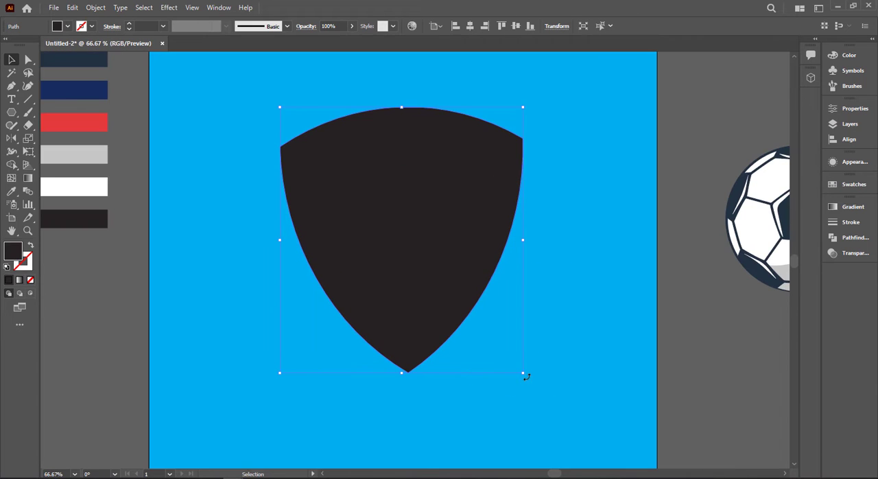
# Nudge the shield slightly sideways and rotate it about 359° to level its upper corners.
pyautogui.click(526, 377)
pyautogui.moveTo(426, 337); pyautogui.dragTo(428, 336)
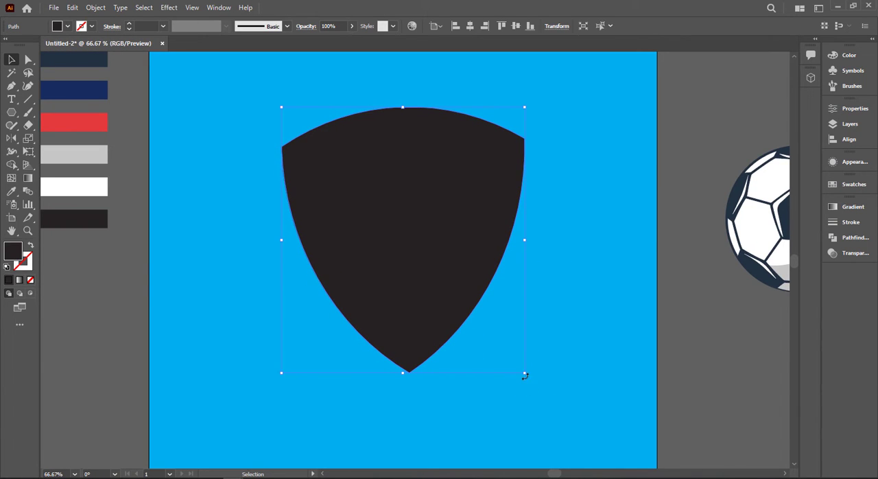
pyautogui.moveTo(527, 379); pyautogui.dragTo(524, 381)
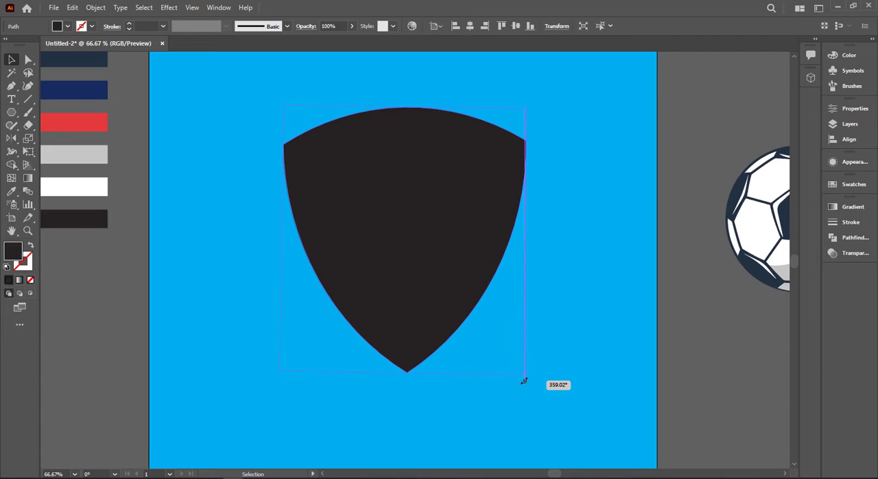
pyautogui.click(549, 362)
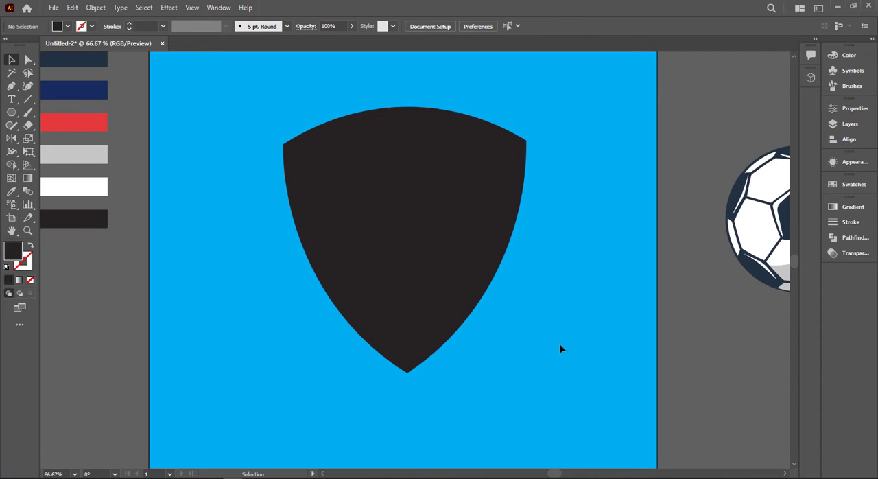
# Offset the black shield's path by -18 px and fill the inner shape with the palette's white.
pyautogui.click(430, 297)
pyautogui.press('a')
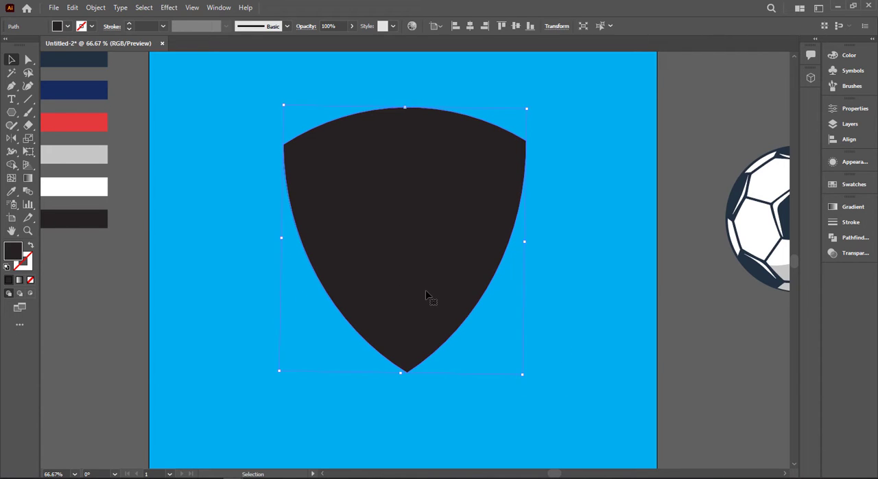
pyautogui.click(95, 8)
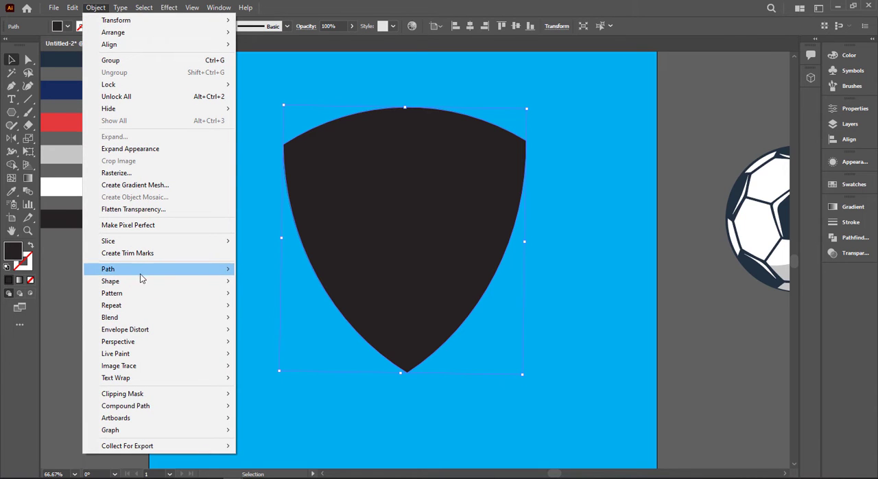
pyautogui.moveTo(143, 269)
pyautogui.click(270, 309)
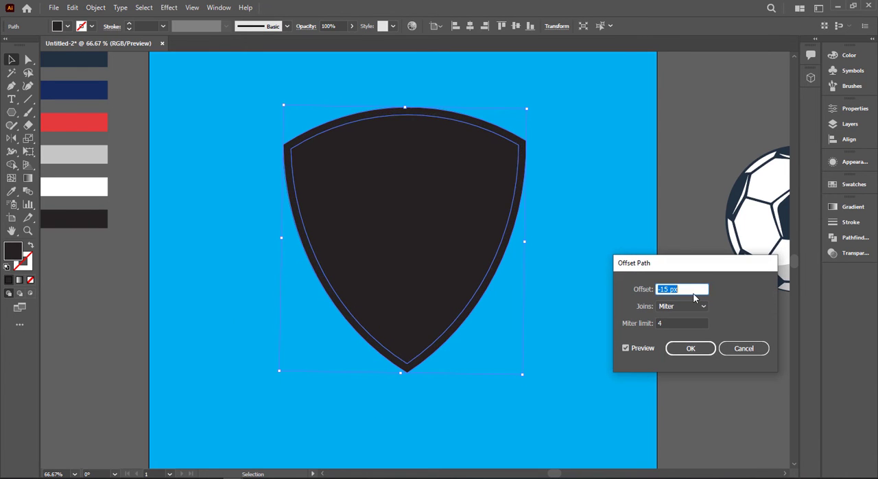
pyautogui.click(690, 349)
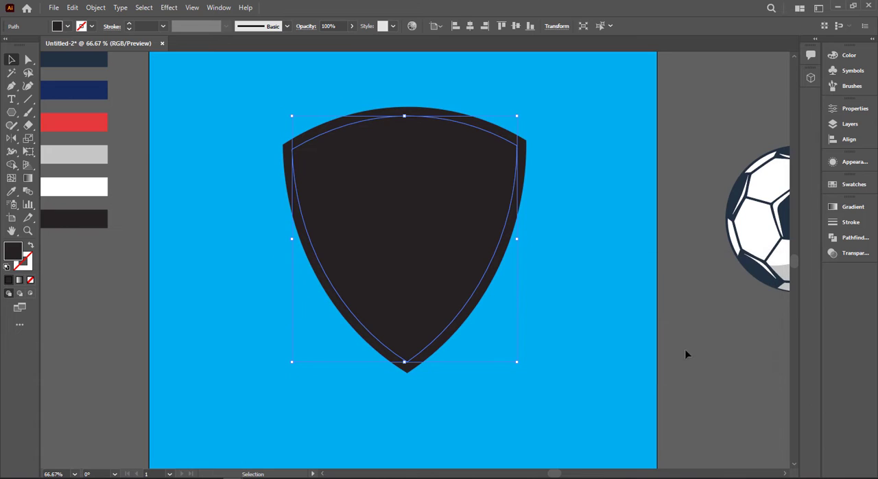
pyautogui.press('i')
pyautogui.click(104, 185)
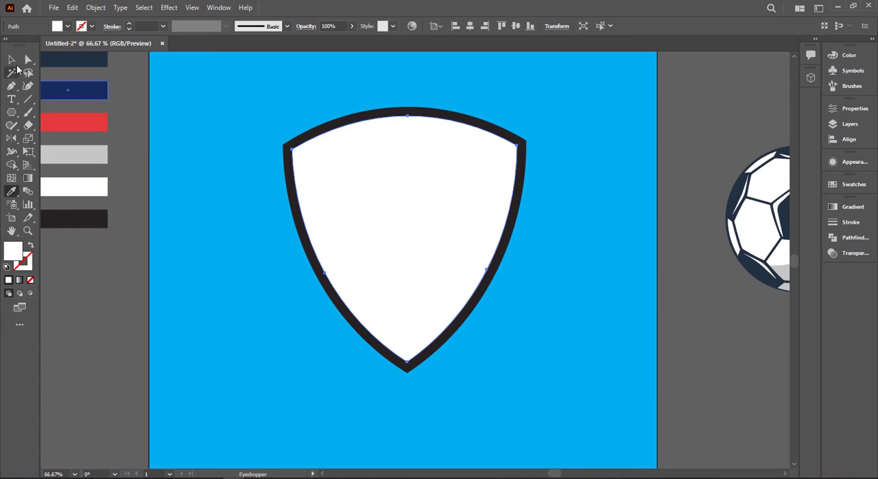
pyautogui.click(9, 62)
pyautogui.click(249, 243)
# Offset the white shield's path by -18 px and fill the new inner shape with the palette's red.
pyautogui.click(449, 263)
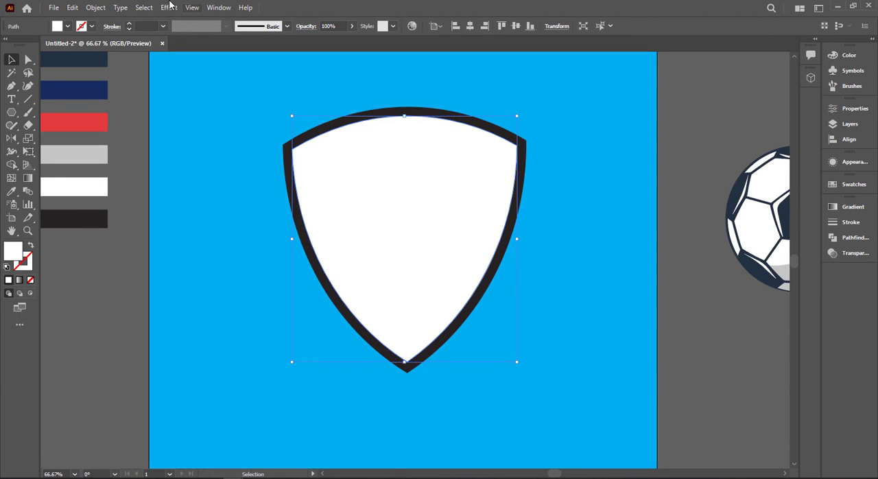
pyautogui.click(96, 8)
pyautogui.moveTo(168, 271)
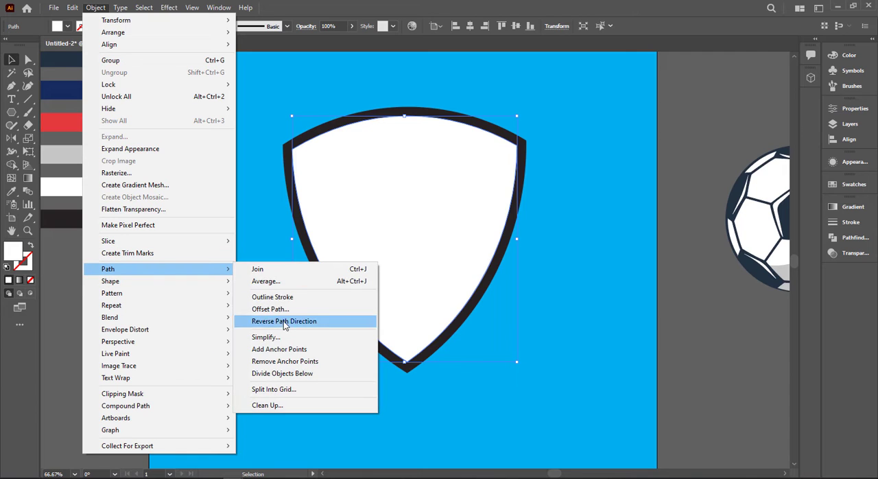
pyautogui.click(283, 315)
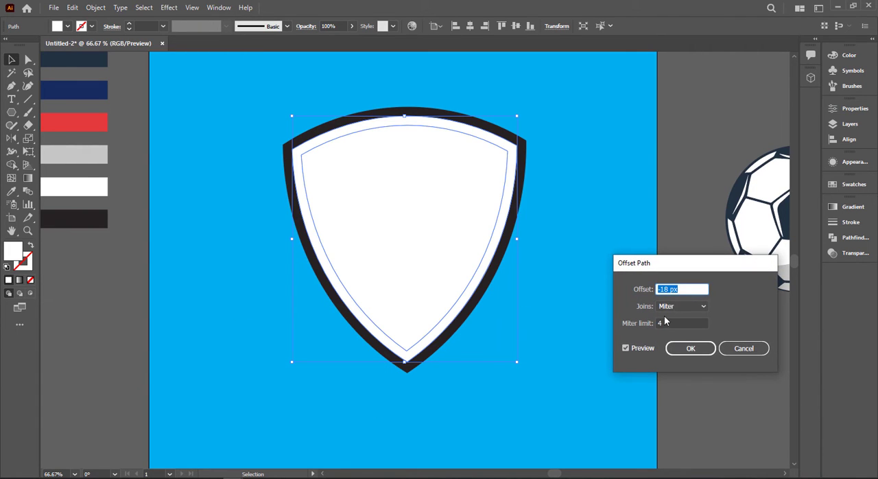
pyautogui.click(683, 351)
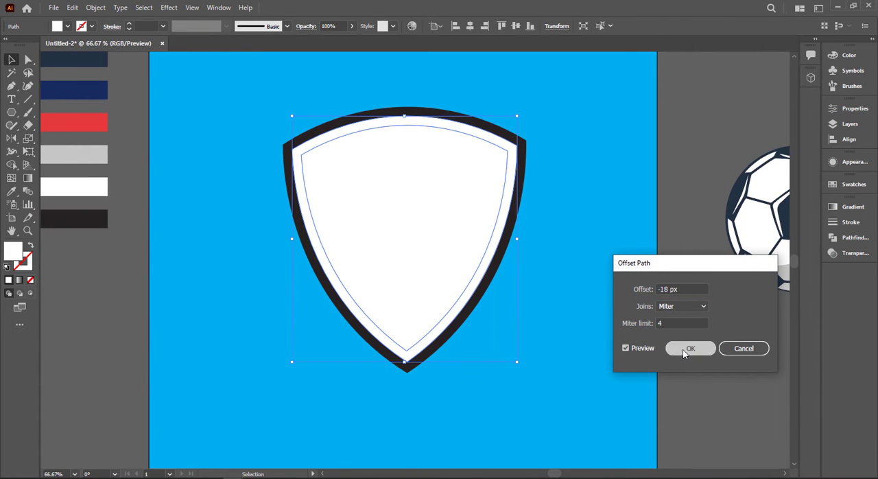
pyautogui.press('i')
pyautogui.click(95, 116)
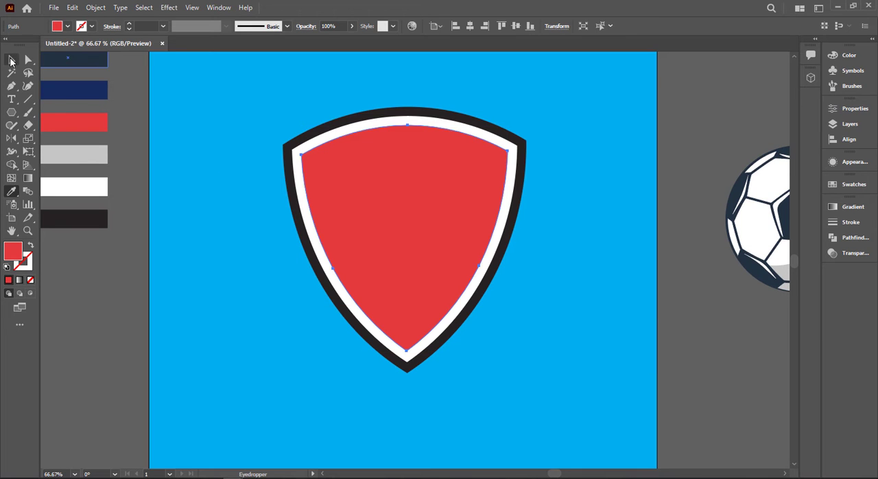
pyautogui.click(11, 62)
pyautogui.click(120, 93)
# Move the ball upward beside the artboard and place a copy of the red shield below it.
pyautogui.moveTo(228, 136); pyautogui.dragTo(167, 141)
pyautogui.moveTo(293, 148); pyautogui.dragTo(198, 153)
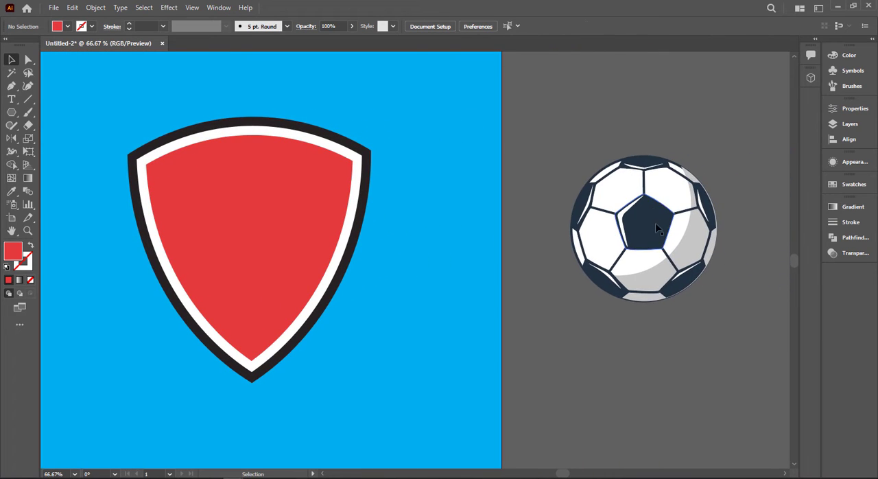
pyautogui.moveTo(657, 228); pyautogui.dragTo(638, 123)
pyautogui.moveTo(614, 192); pyautogui.dragTo(614, 114)
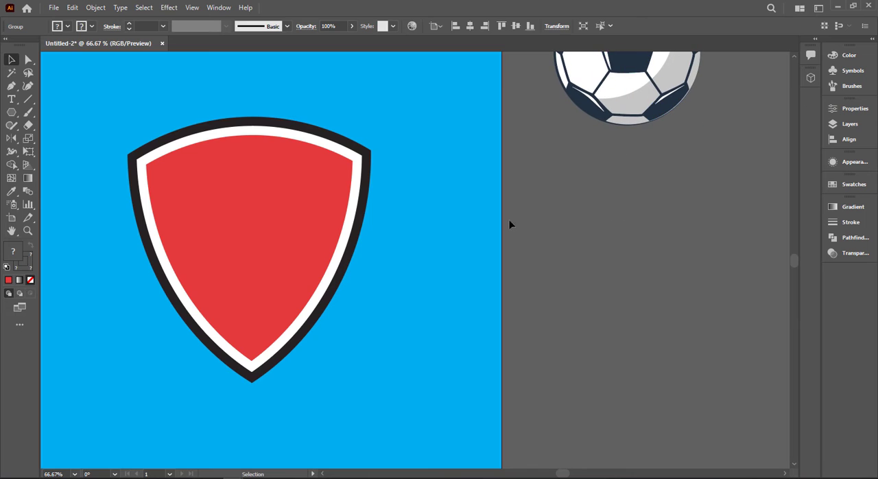
pyautogui.moveTo(277, 244); pyautogui.dragTo(642, 275)
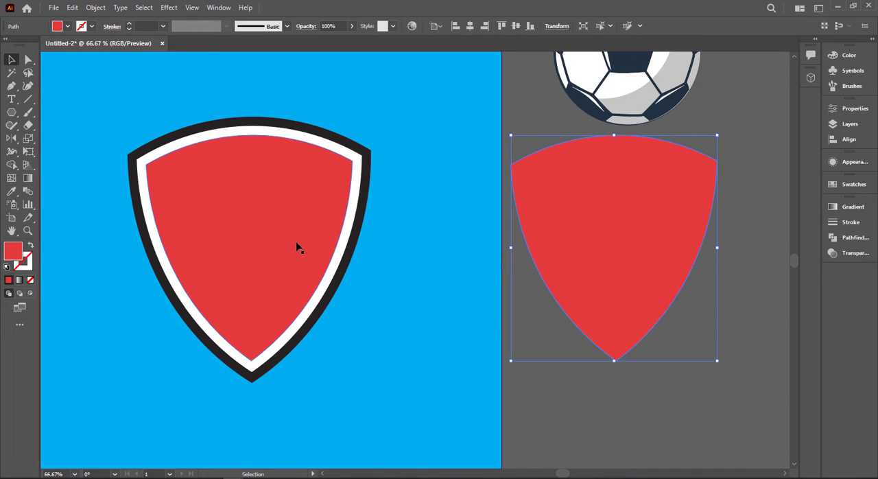
# Draw a narrow vertical rectangle beside the red shield copy and fill it with the white sampled from the main shield.
pyautogui.rightClick(11, 113)
pyautogui.click(56, 111)
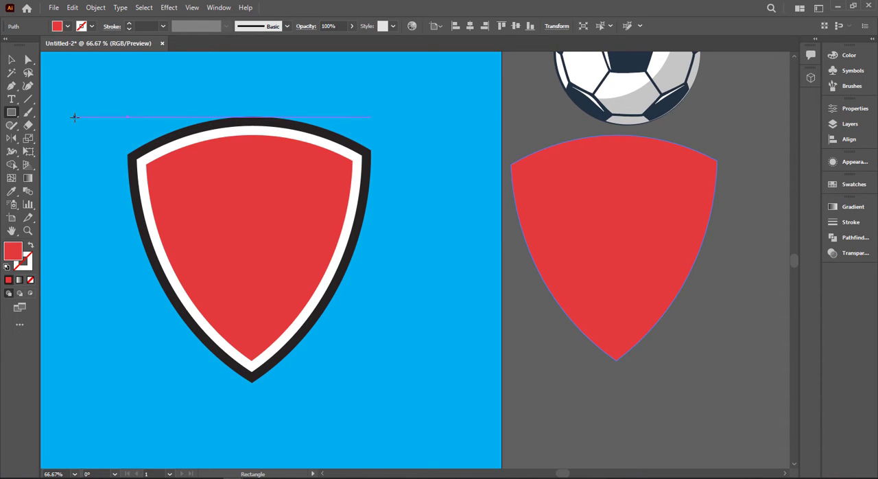
pyautogui.moveTo(188, 256); pyautogui.dragTo(76, 241)
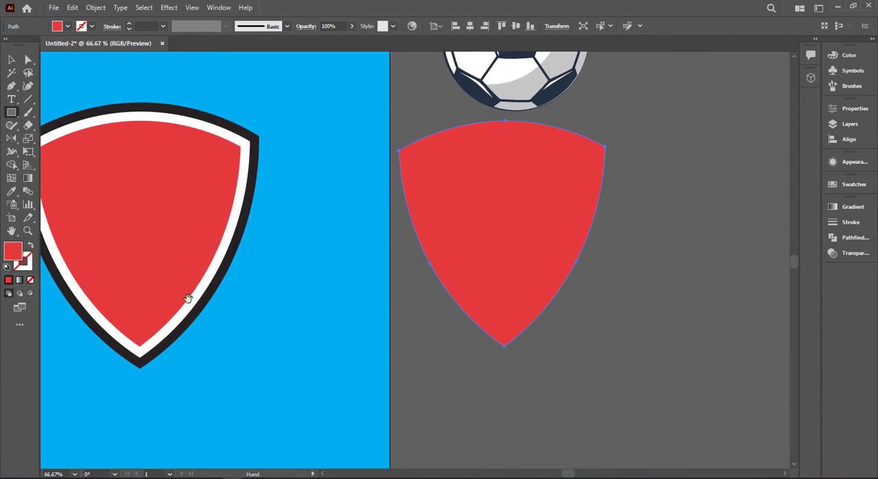
pyautogui.moveTo(209, 303); pyautogui.dragTo(110, 294)
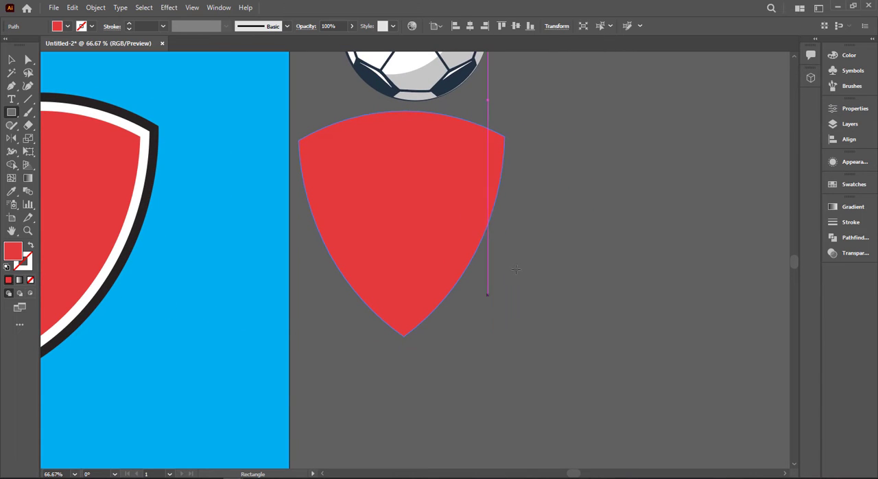
pyautogui.moveTo(520, 254); pyautogui.dragTo(538, 403)
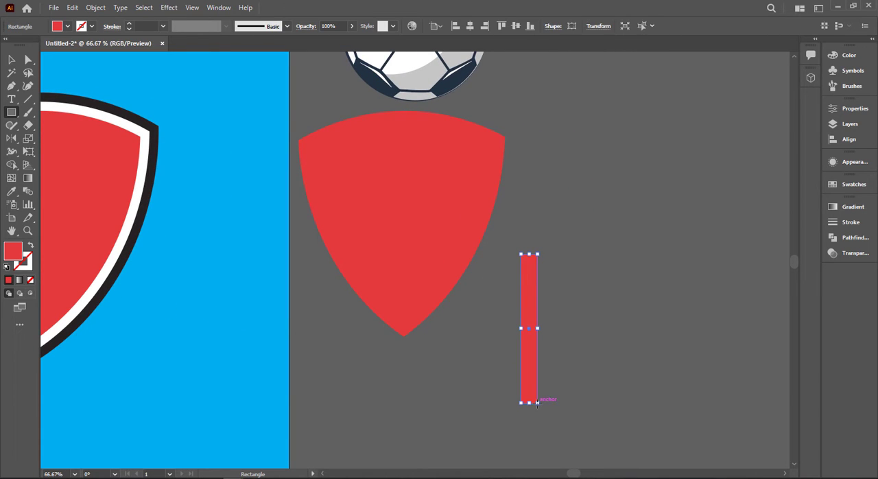
pyautogui.press('i')
pyautogui.click(146, 168)
pyautogui.press('v')
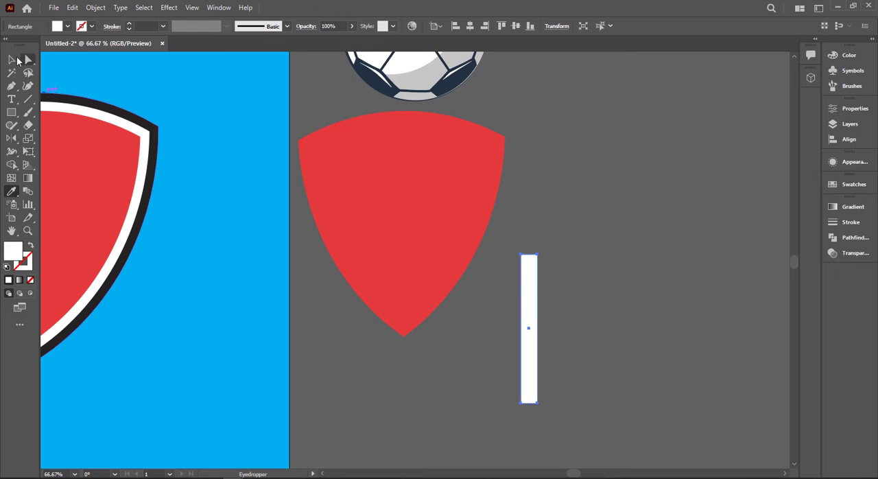
# Lengthen the white bar upward and duplicate it sideways at equal spacing to make a row of seven bars.
pyautogui.click(551, 223)
pyautogui.click(526, 305)
pyautogui.moveTo(529, 254); pyautogui.dragTo(528, 226)
pyautogui.moveTo(533, 266); pyautogui.dragTo(563, 273)
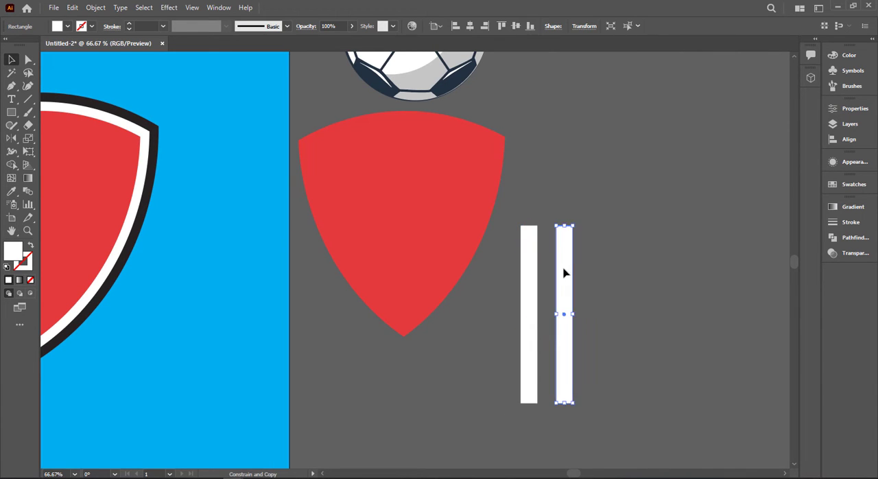
pyautogui.hotkey('ctrl', 'd')
pyautogui.hotkey('ctrl', 'd')
pyautogui.hotkey('ctrl', 'd')
pyautogui.hotkey('ctrl', 'd')
pyautogui.hotkey('ctrl', 'd')
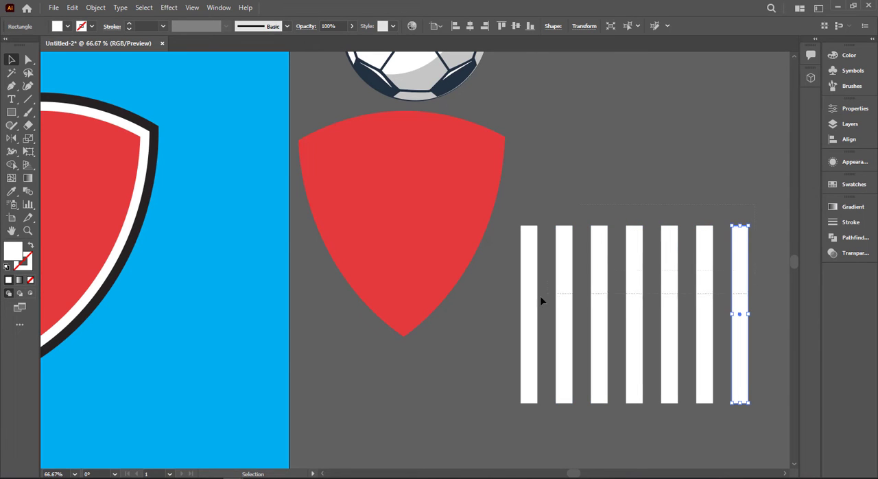
pyautogui.hotkey('ctrl', 'a')
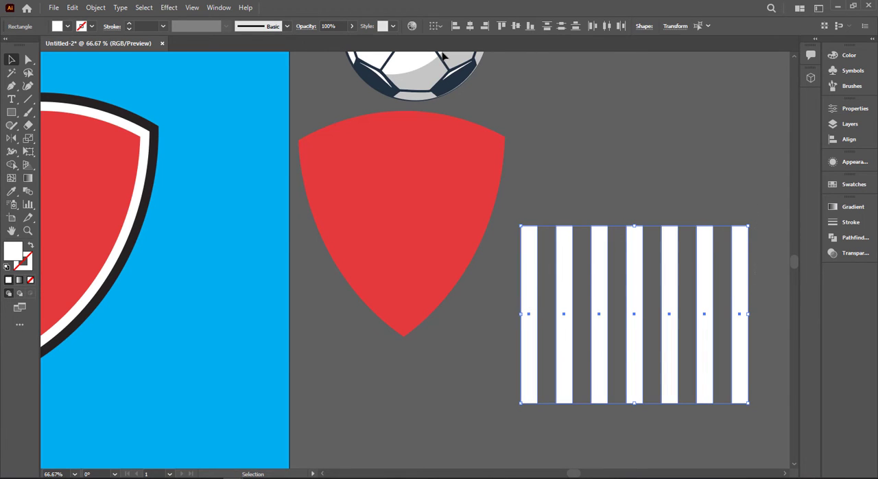
pyautogui.click(171, 8)
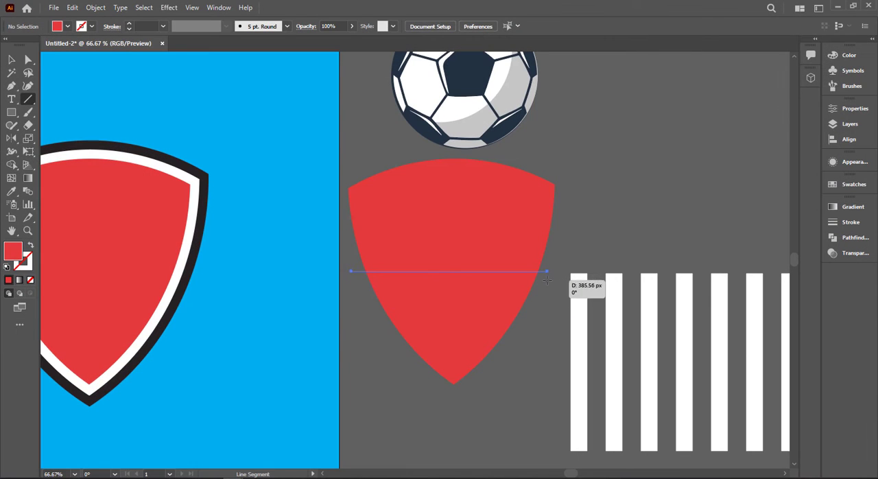
# Draw a horizontal line about 386 px long across the red shield copy's middle and split the shield there with Shape Builder.
pyautogui.moveTo(566, 274); pyautogui.dragTo(546, 271)
pyautogui.press('v')
pyautogui.keyDown('shift'); pyautogui.click(505, 260); pyautogui.keyUp('shift')
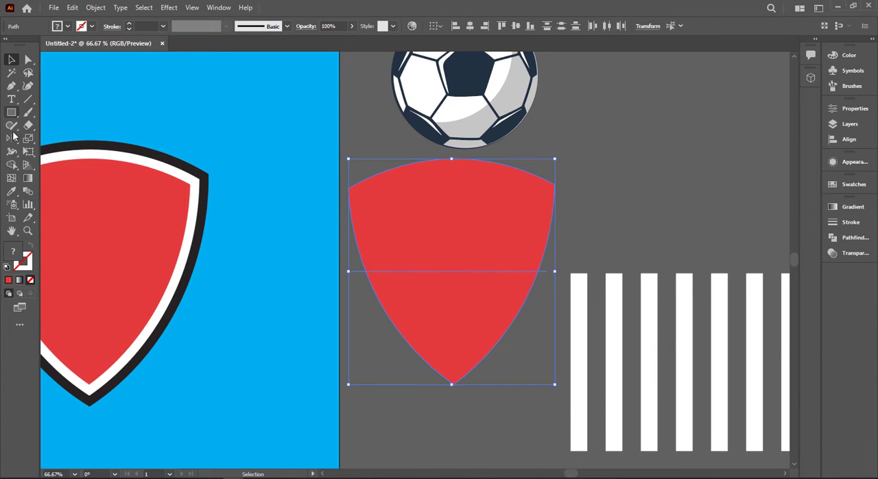
pyautogui.click(11, 164)
pyautogui.click(421, 304)
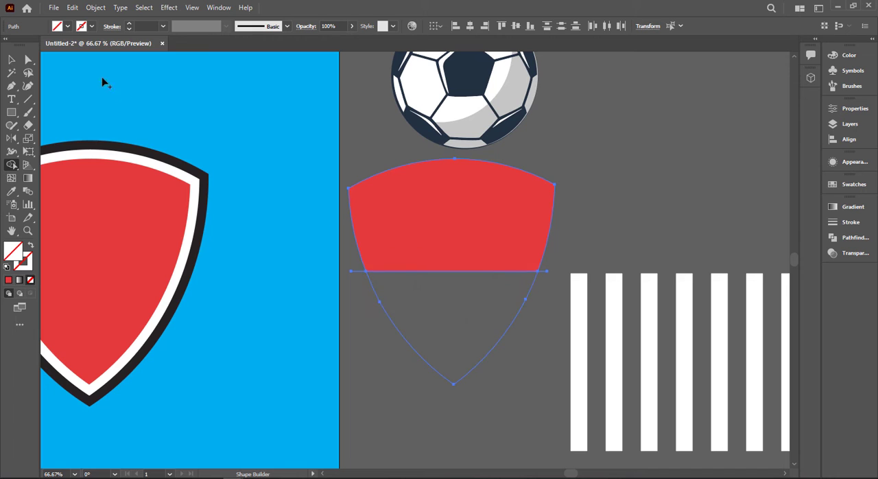
# Fill the lower part of the split shield copy with the palette's navy blue.
pyautogui.click(12, 60)
pyautogui.click(398, 327)
pyautogui.click(396, 322)
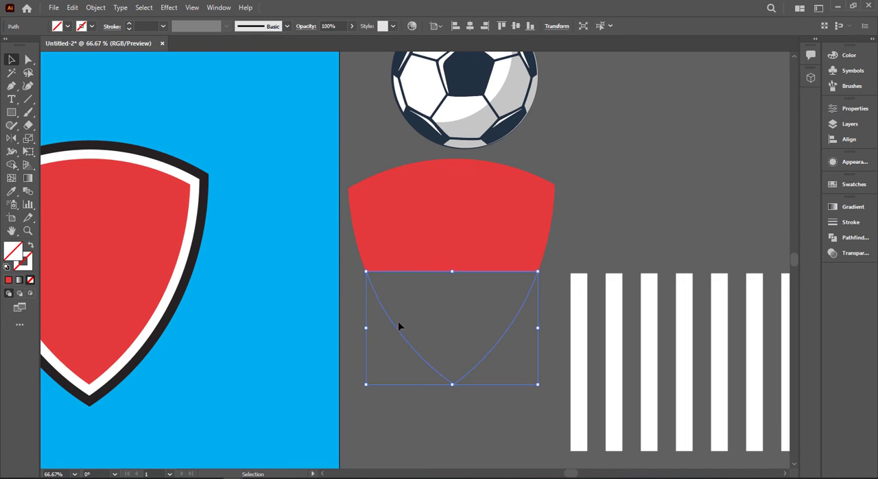
pyautogui.scroll(-1, 376, 305)
pyautogui.moveTo(251, 291); pyautogui.dragTo(386, 297)
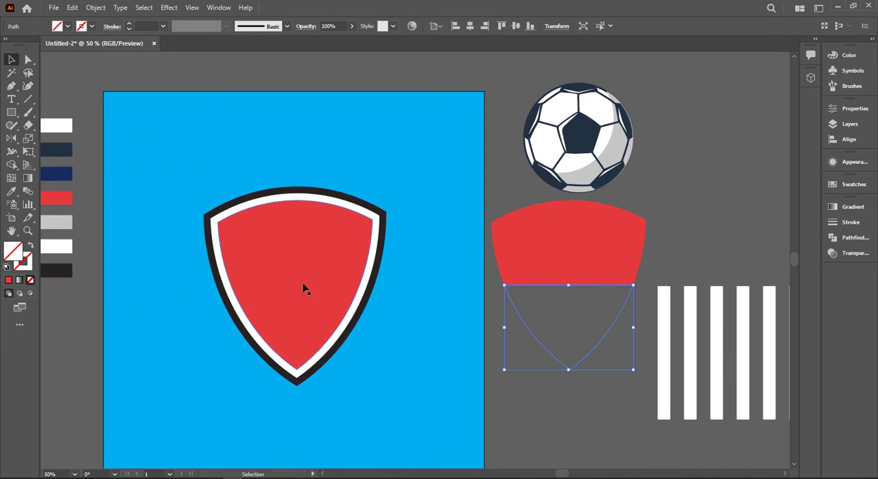
pyautogui.press('i')
pyautogui.click(56, 174)
pyautogui.click(12, 60)
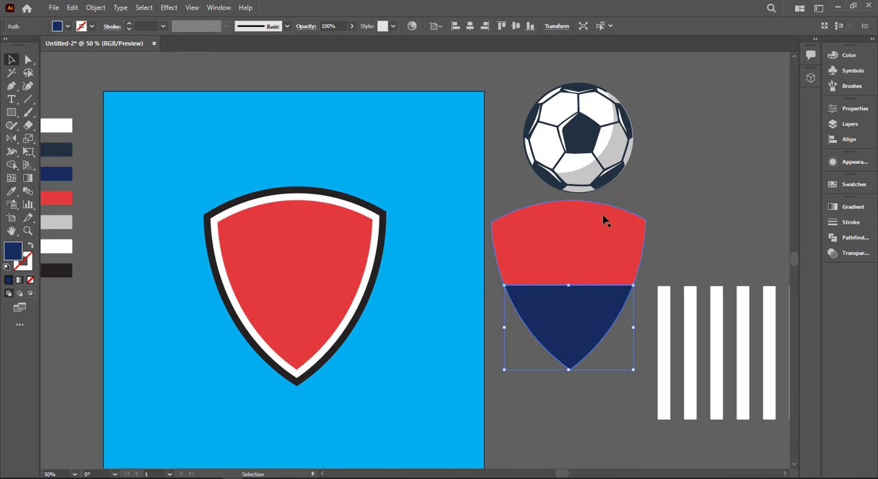
pyautogui.click(604, 221)
pyautogui.click(677, 229)
# Move the ball clear of the shield copy and place the seven white bars over its red upper part.
pyautogui.hscroll(3, 690, 256)
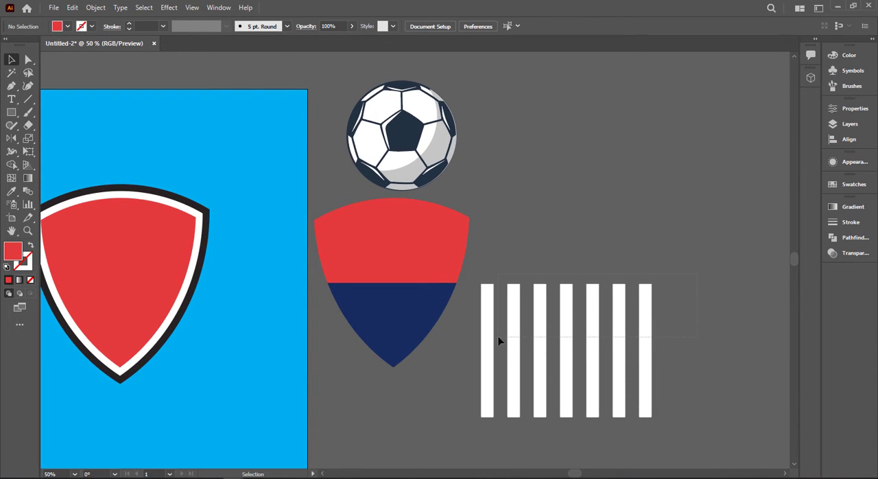
pyautogui.click(535, 343)
pyautogui.click(561, 340)
pyautogui.moveTo(432, 165); pyautogui.dragTo(704, 120)
pyautogui.moveTo(516, 336); pyautogui.dragTo(351, 218)
pyautogui.click(506, 261)
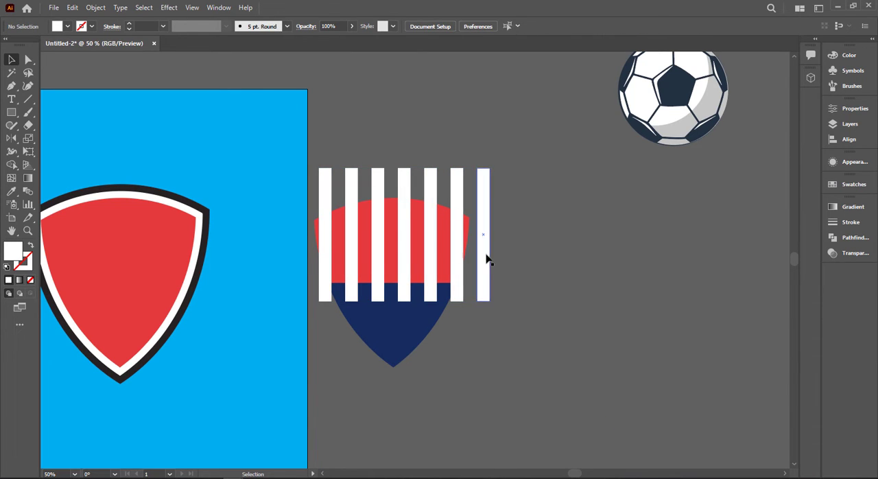
# Delete the outermost bar beyond the shield copy and narrow the remaining six to fit within the shield's width.
pyautogui.click(486, 259)
pyautogui.press('Delete')
pyautogui.moveTo(328, 190); pyautogui.dragTo(327, 191)
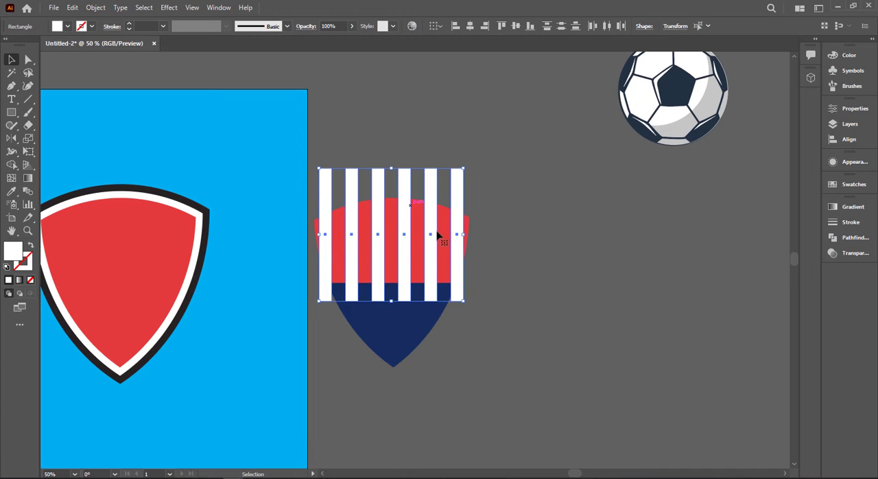
pyautogui.moveTo(461, 234); pyautogui.dragTo(456, 234)
# Divide the six bars and the red upper shield part with Pathfinder, and ungroup the pieces.
pyautogui.keyDown('shift'); pyautogui.click(316, 236); pyautogui.keyUp('shift')
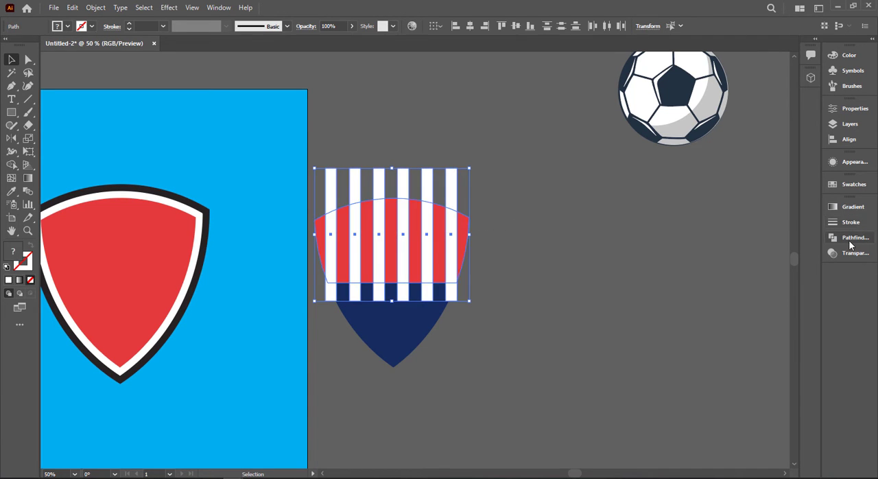
pyautogui.click(854, 237)
pyautogui.click(710, 262)
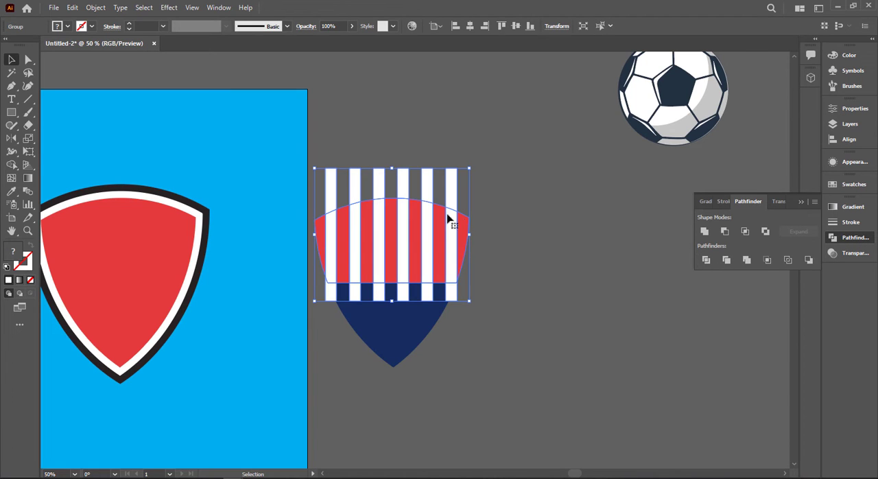
pyautogui.rightClick(448, 221)
pyautogui.click(496, 302)
pyautogui.hotkey('ctrl', 'shift', 'a')
pyautogui.click(801, 201)
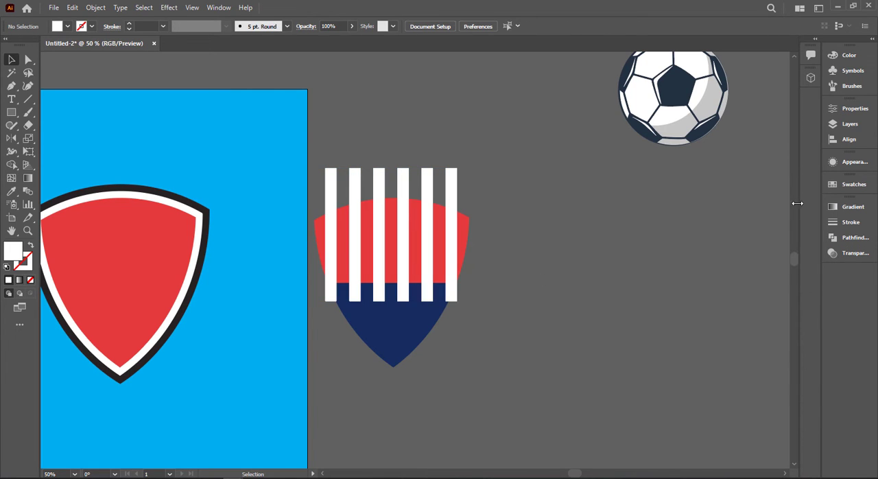
# Delete the bar pieces protruding above the shield copy and the red inner shape of the artboard shield.
pyautogui.moveTo(452, 180); pyautogui.dragTo(467, 178)
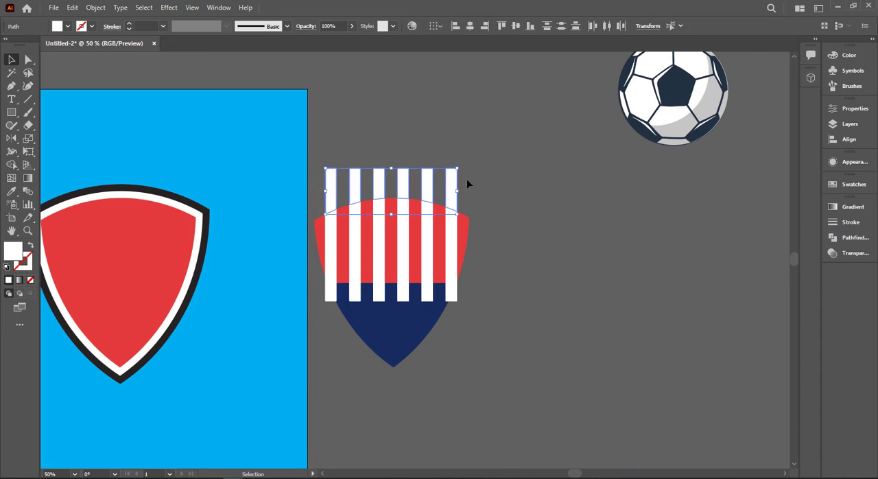
pyautogui.press('Delete')
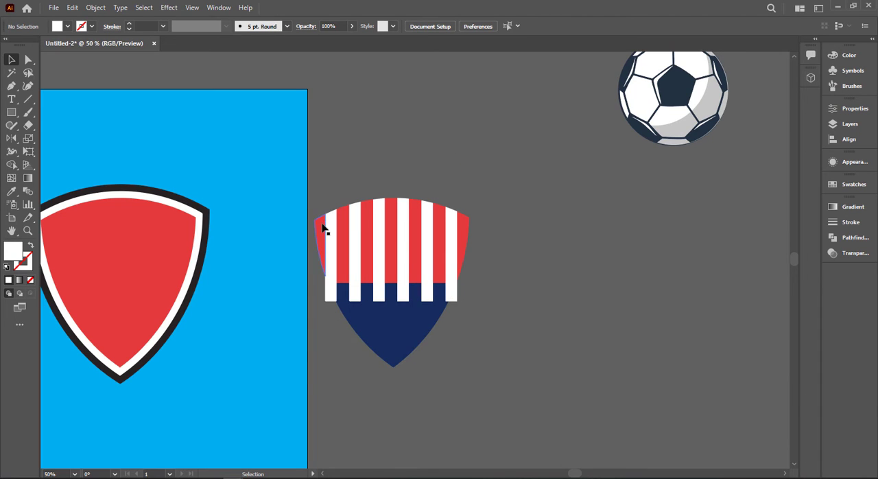
pyautogui.click(146, 253)
pyautogui.press('Delete')
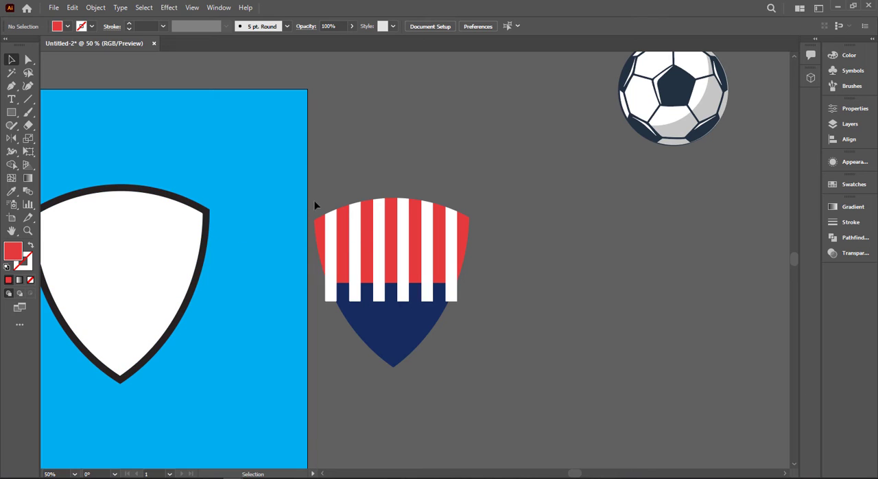
# Delete the six white bar ends that overlap the navy lower part of the shield copy.
pyautogui.click(330, 300)
pyautogui.press('Delete')
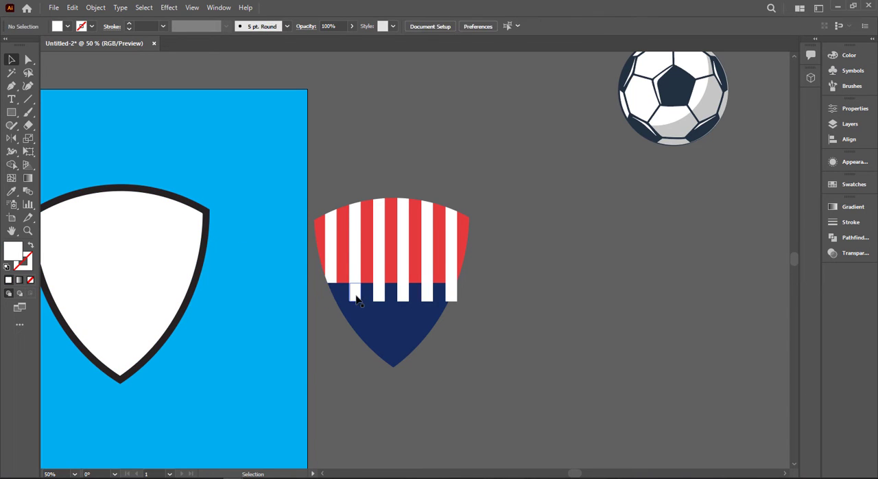
pyautogui.click(354, 295)
pyautogui.press('Delete')
pyautogui.click(379, 295)
pyautogui.press('Delete')
pyautogui.click(404, 294)
pyautogui.press('Delete')
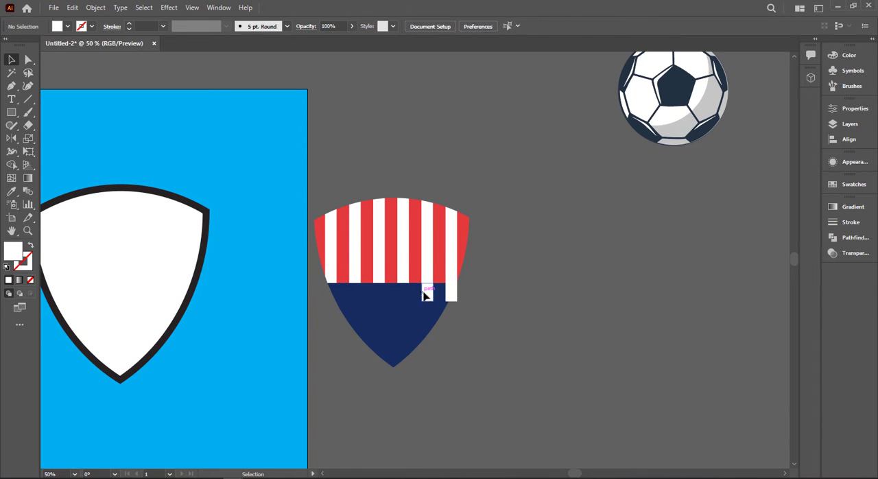
pyautogui.click(426, 292)
pyautogui.press('Delete')
pyautogui.click(451, 293)
pyautogui.press('Delete')
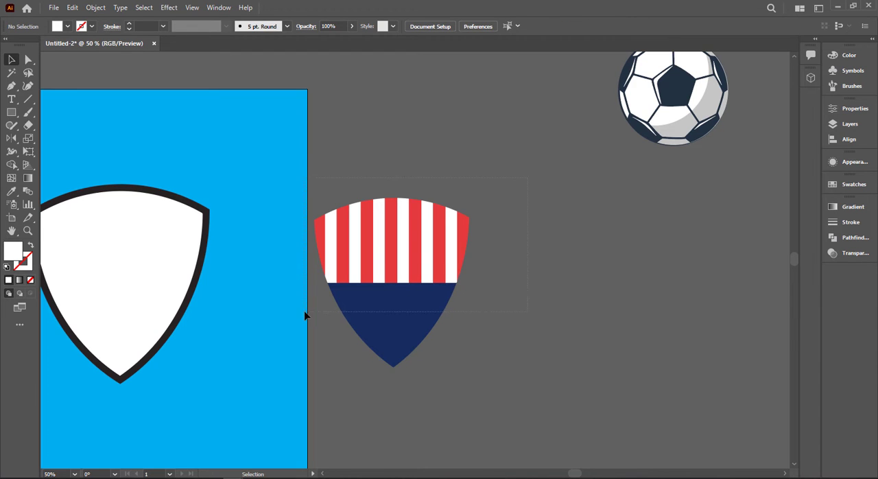
# Move the striped red, white and navy shield into the white shield on the artboard.
pyautogui.moveTo(357, 261); pyautogui.dragTo(135, 255)
pyautogui.hscroll(-5, 343, 263)
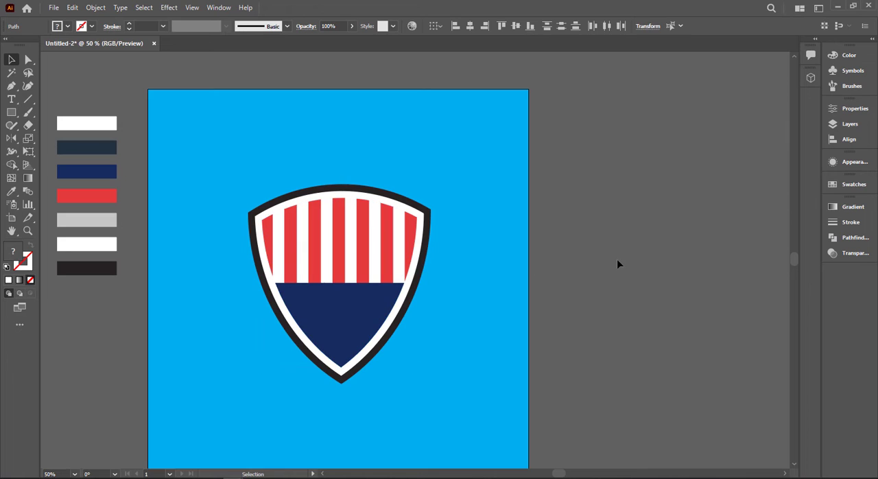
pyautogui.click(600, 246)
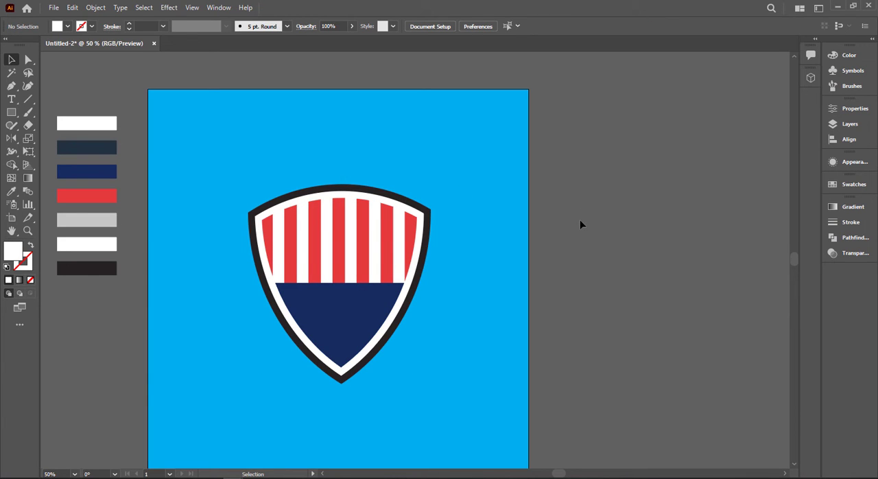
# Place a copy of the ball over the upper part of the artboard shield and bring it to the front.
pyautogui.hscroll(3, 597, 205)
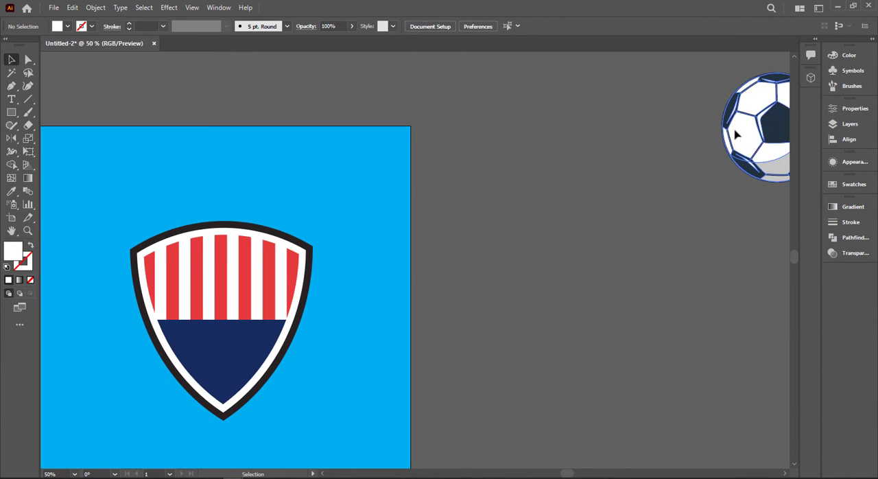
pyautogui.moveTo(729, 169); pyautogui.dragTo(241, 261)
pyautogui.rightClick(241, 262)
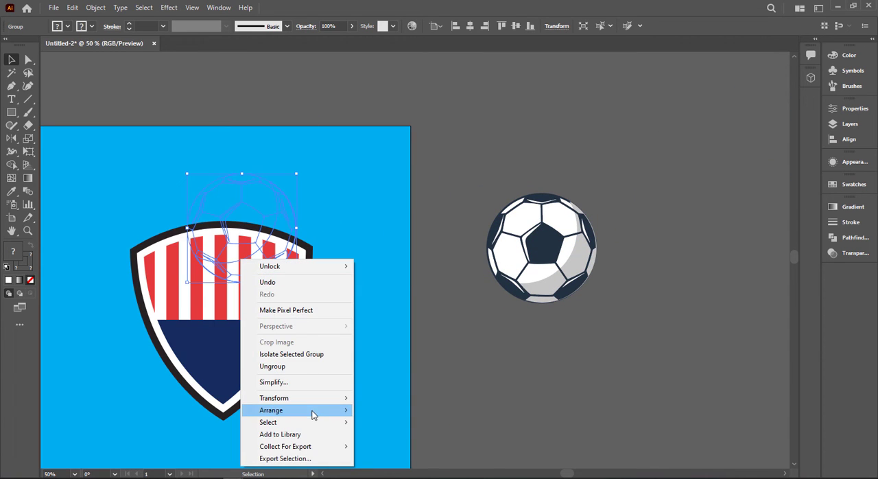
pyautogui.moveTo(313, 411)
pyautogui.click(412, 408)
pyautogui.click(567, 366)
pyautogui.moveTo(465, 367); pyautogui.dragTo(564, 365)
pyautogui.moveTo(375, 239); pyautogui.dragTo(344, 257)
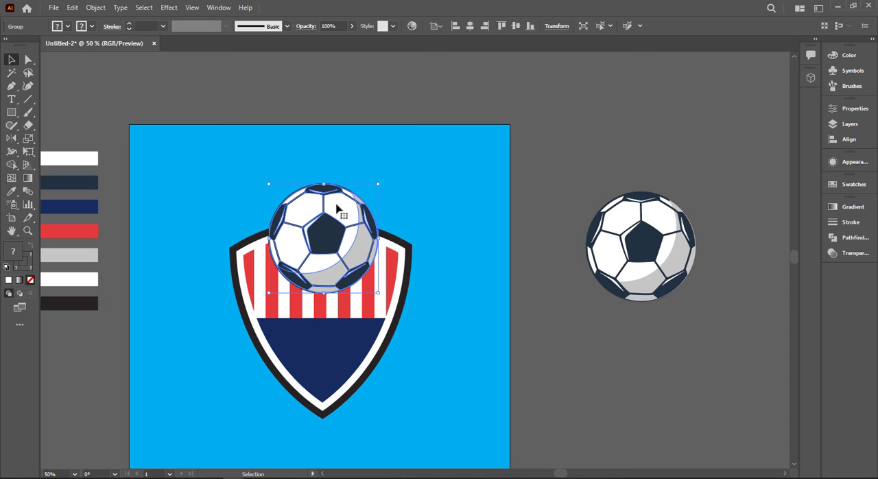
pyautogui.scroll(3, 336, 210)
pyautogui.rightClick(367, 167)
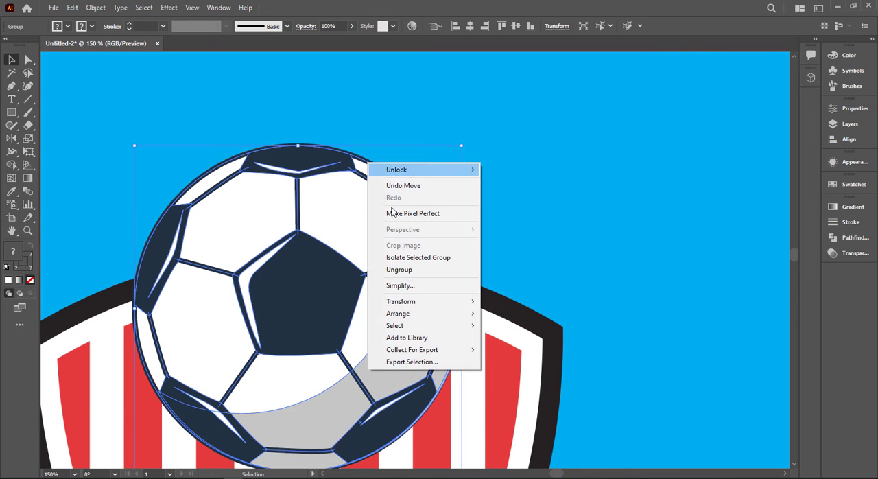
pyautogui.press('Escape')
pyautogui.scroll(-2, 320, 253)
pyautogui.click(559, 278)
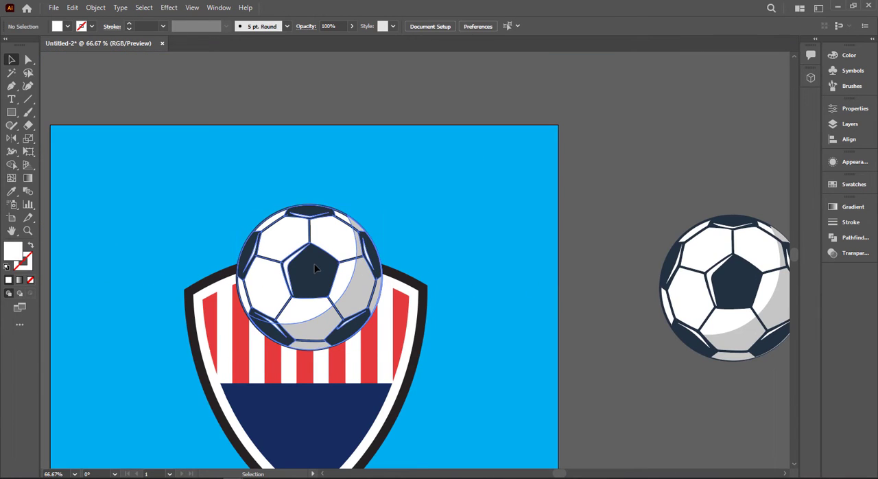
# Move the ball on the artboard slightly higher so it sits centred over the shield's top edge.
pyautogui.moveTo(323, 263); pyautogui.dragTo(309, 257)
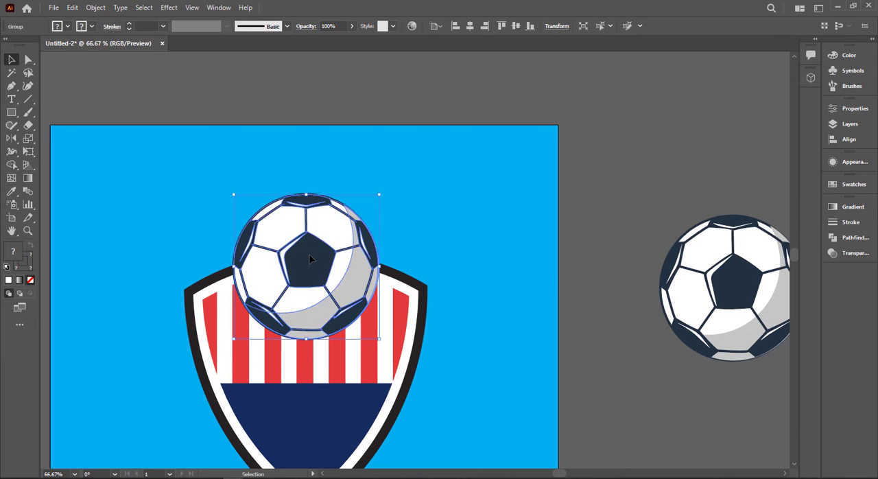
pyautogui.scroll(-1, 463, 262)
pyautogui.click(480, 267)
pyautogui.moveTo(582, 288); pyautogui.dragTo(510, 218)
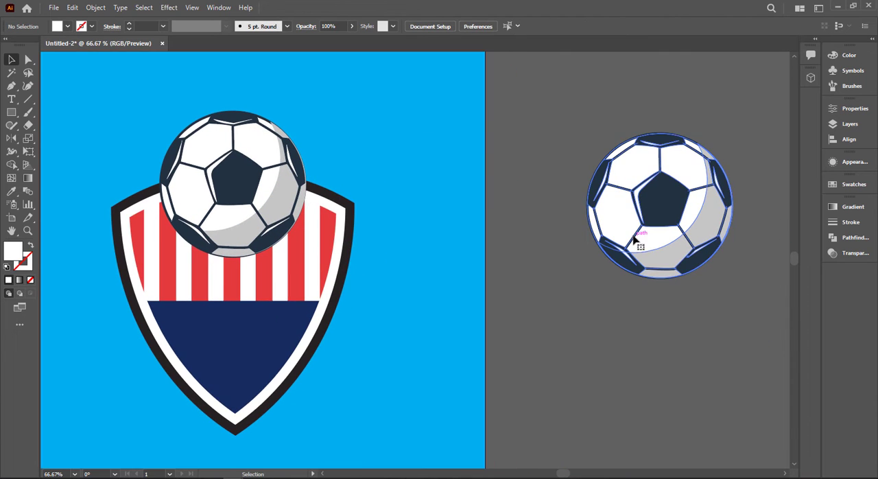
# Ungroup the spare ball beside the artboard and place a copy of its white base circle below it.
pyautogui.click(638, 237)
pyautogui.rightClick(649, 259)
pyautogui.click(686, 350)
pyautogui.click(602, 253)
pyautogui.moveTo(602, 254); pyautogui.dragTo(603, 423)
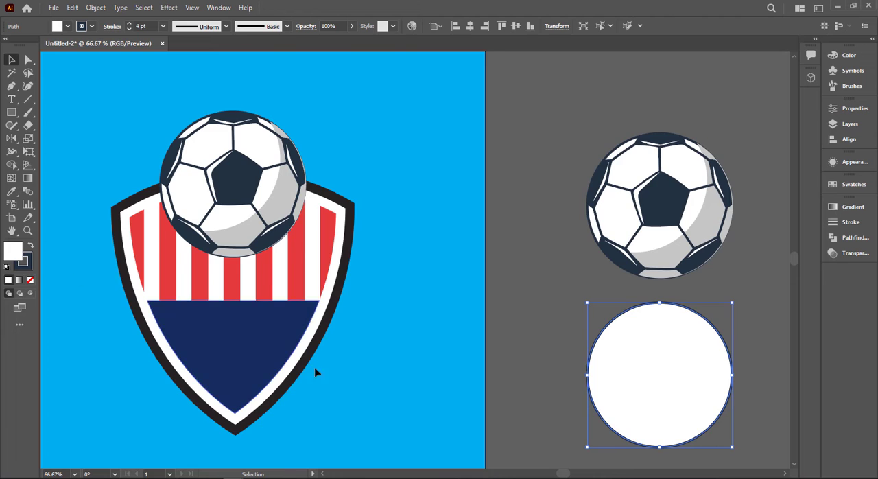
# Remove the copied circle's stroke and fill it with the light grey palette colour c6c6c6.
pyautogui.scroll(-1, 315, 362)
pyautogui.hscroll(-5, 314, 362)
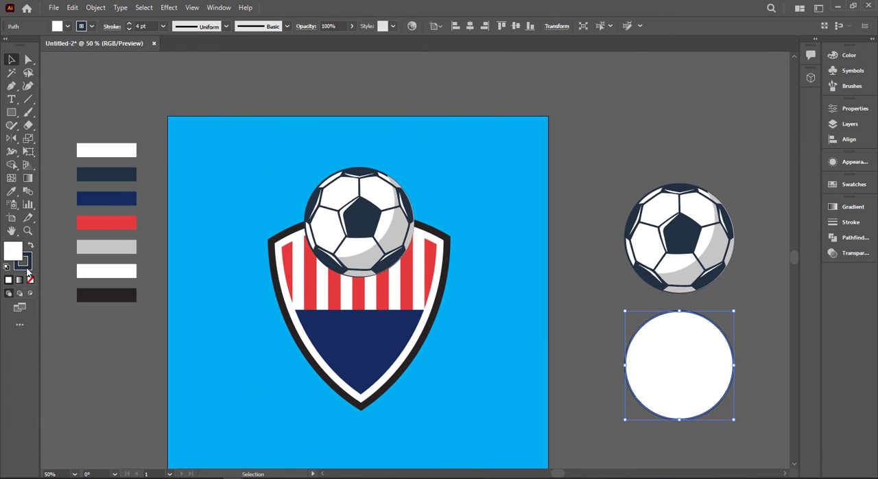
pyautogui.click(30, 277)
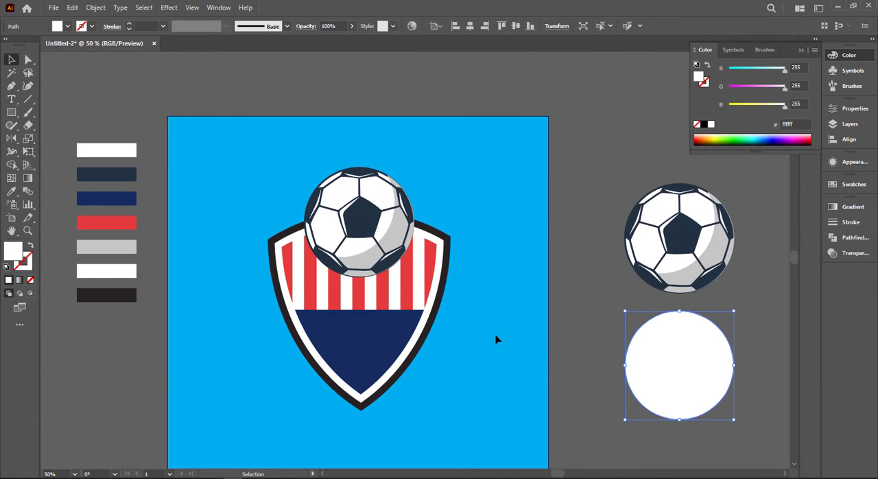
pyautogui.press('i')
pyautogui.click(121, 248)
pyautogui.press('v')
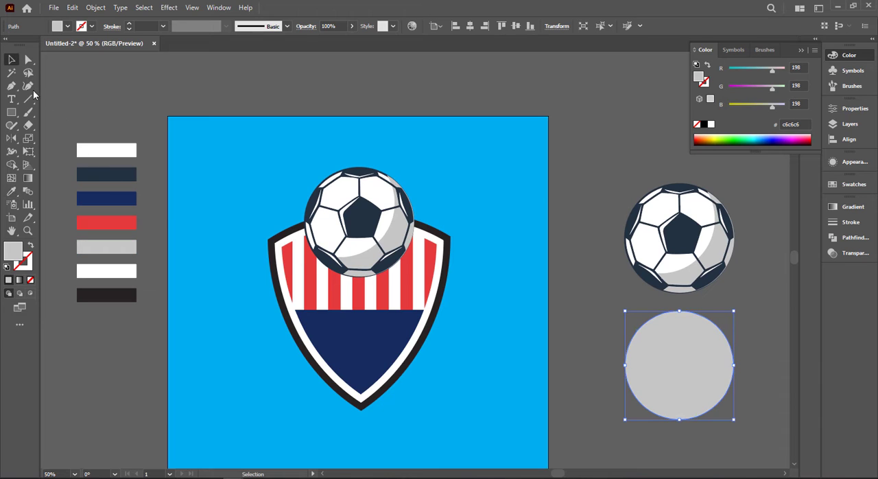
# Duplicate the grey circle slightly upward and cut the overlapping pair down to a thin lower crescent with Shape Builder.
pyautogui.moveTo(692, 394); pyautogui.dragTo(692, 387)
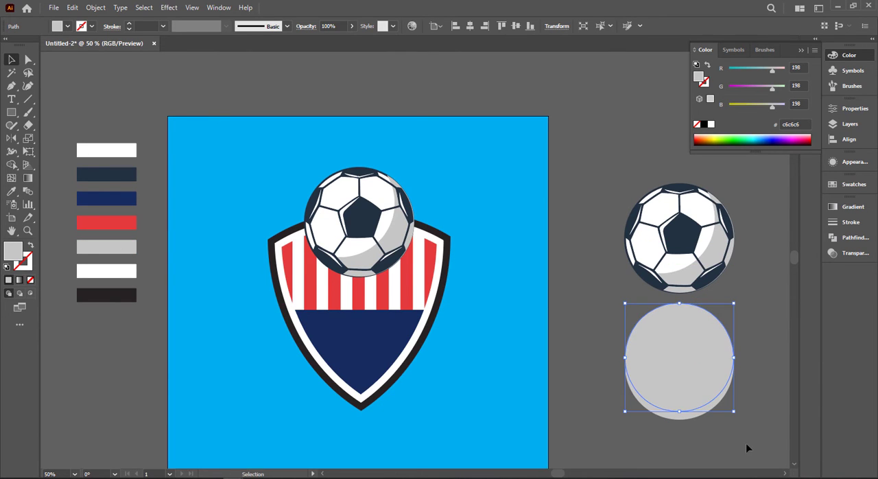
pyautogui.moveTo(745, 444); pyautogui.dragTo(650, 375)
pyautogui.click(11, 165)
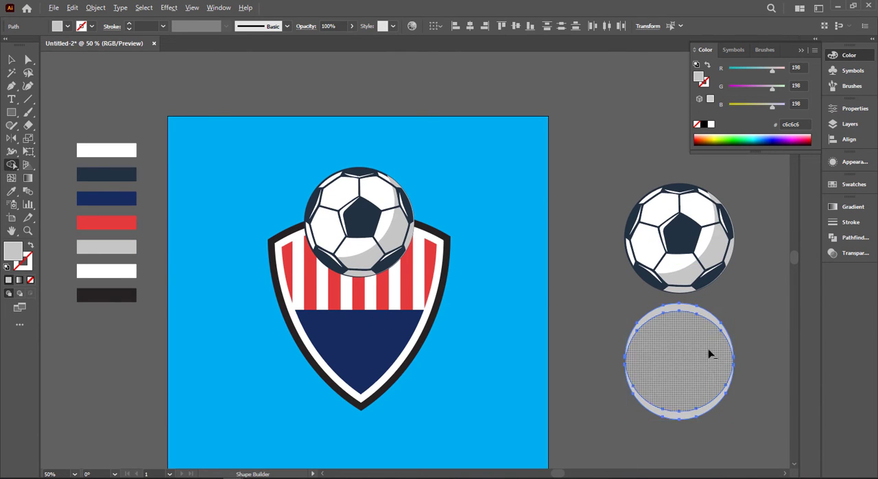
pyautogui.keyDown('alt'); pyautogui.click(725, 315); pyautogui.keyUp('alt')
# Move the grey crescent onto the artboard shield below the ball and bring it to the front.
pyautogui.moveTo(669, 410); pyautogui.dragTo(364, 295)
pyautogui.rightClick(364, 295)
pyautogui.moveTo(429, 241)
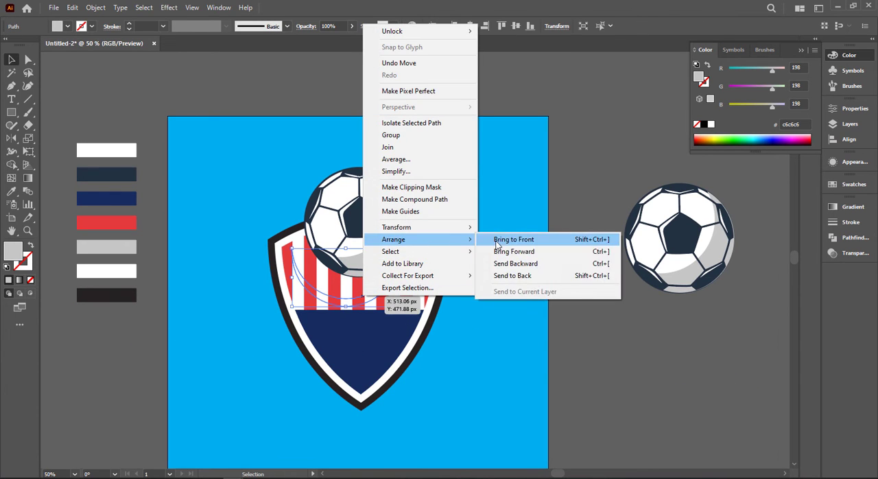
pyautogui.click(499, 241)
# Align the grey crescent with the lower edge of the ball on the shield.
pyautogui.scroll(2, 366, 275)
pyautogui.scroll(1, 387, 304)
pyautogui.moveTo(374, 328); pyautogui.dragTo(406, 262)
pyautogui.press('Right')
pyautogui.press('Right')
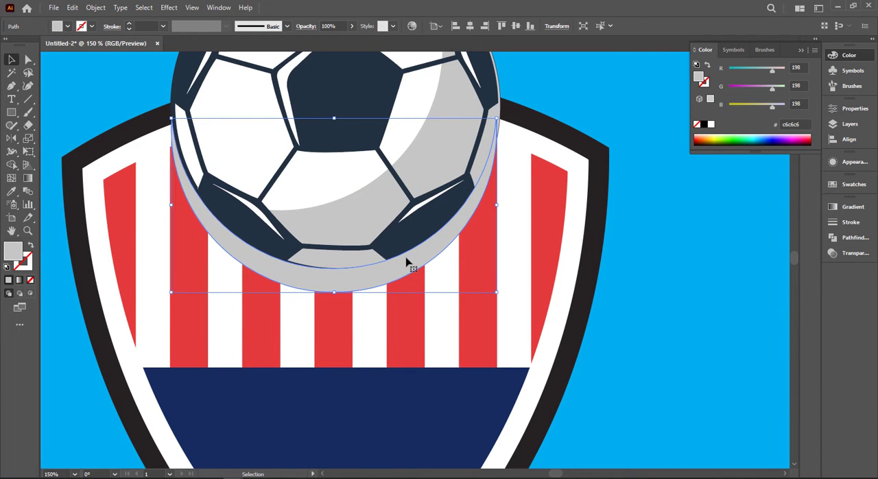
pyautogui.press('Down')
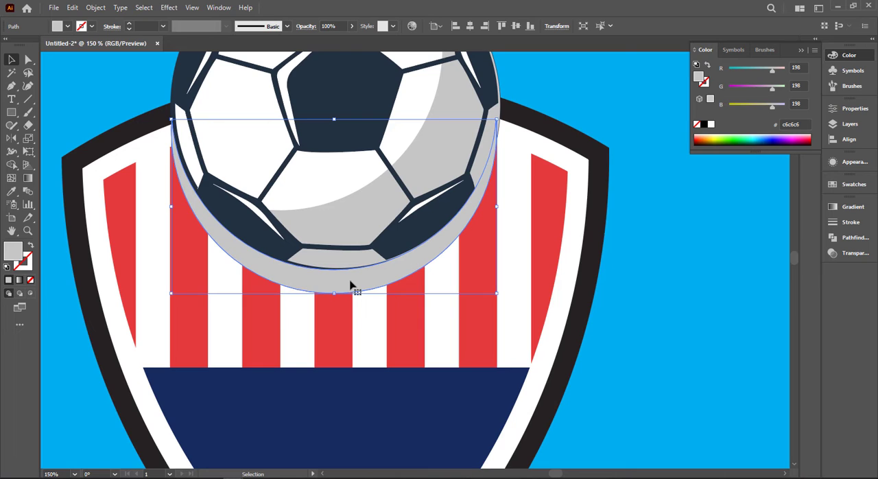
pyautogui.press('a')
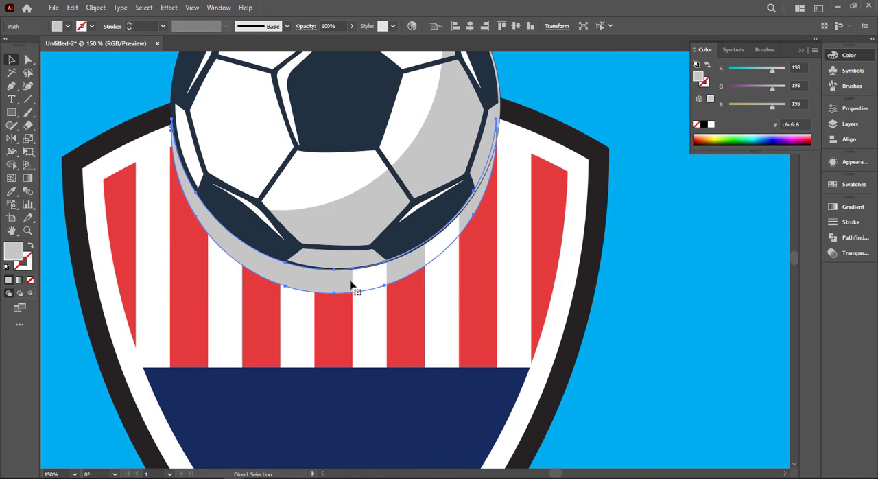
pyautogui.press('v')
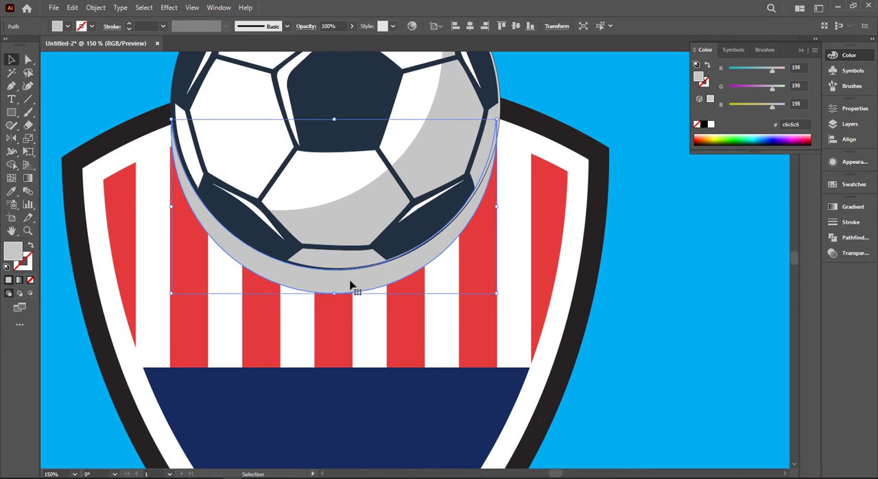
# Bring the ball on the shield to the front, above the grey crescent.
pyautogui.rightClick(415, 81)
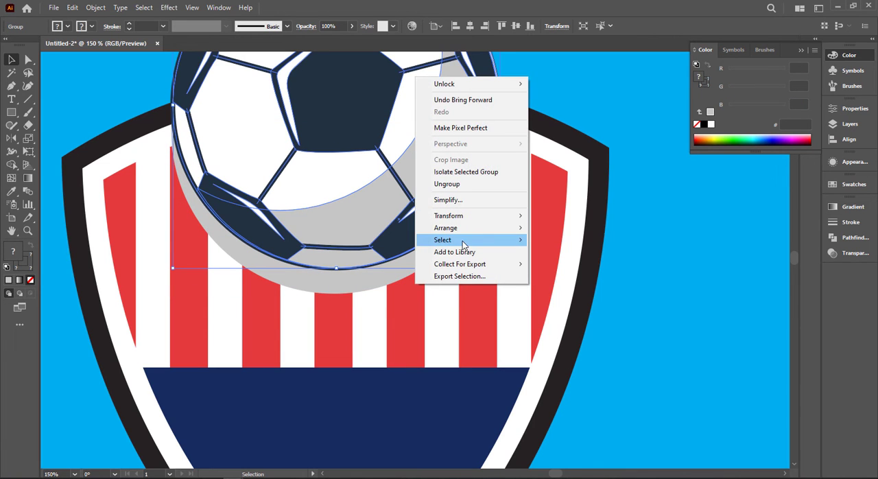
pyautogui.moveTo(506, 231)
pyautogui.click(566, 228)
pyautogui.click(627, 258)
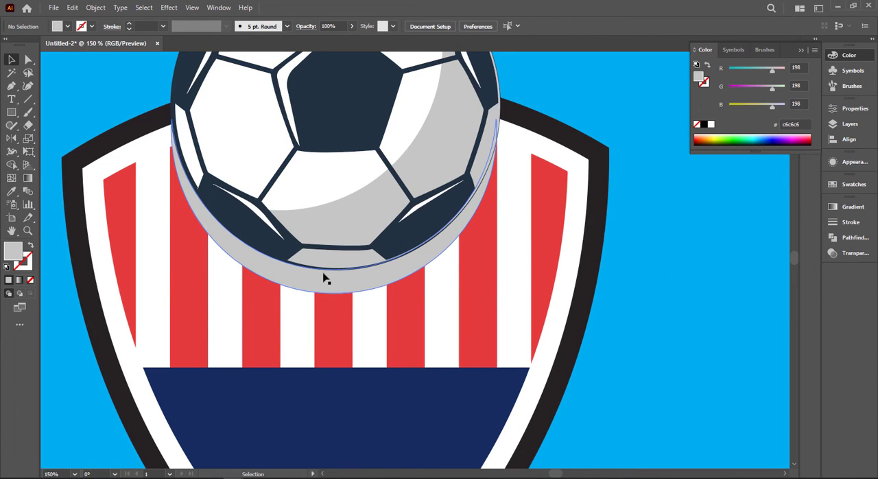
# Fill the crescent under the ball with white and move it slightly up so only a thin rim shows.
pyautogui.click(325, 267)
pyautogui.press('i')
pyautogui.click(617, 334)
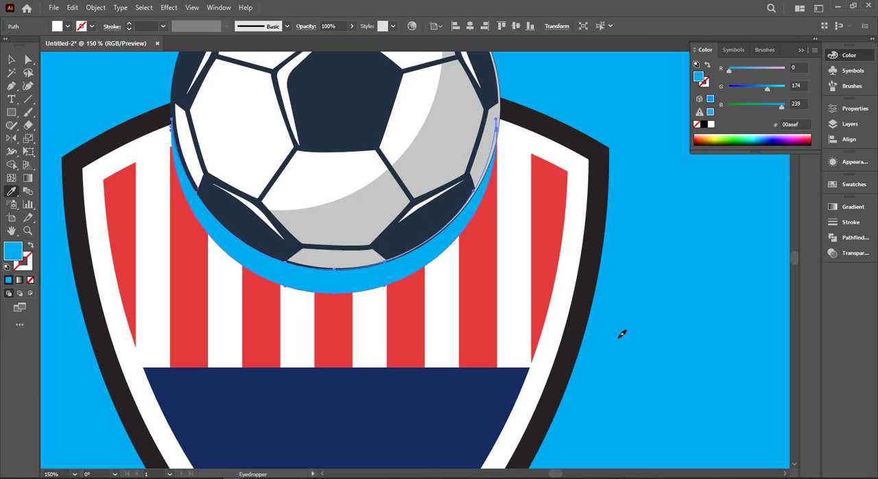
pyautogui.click(439, 318)
pyautogui.press('v')
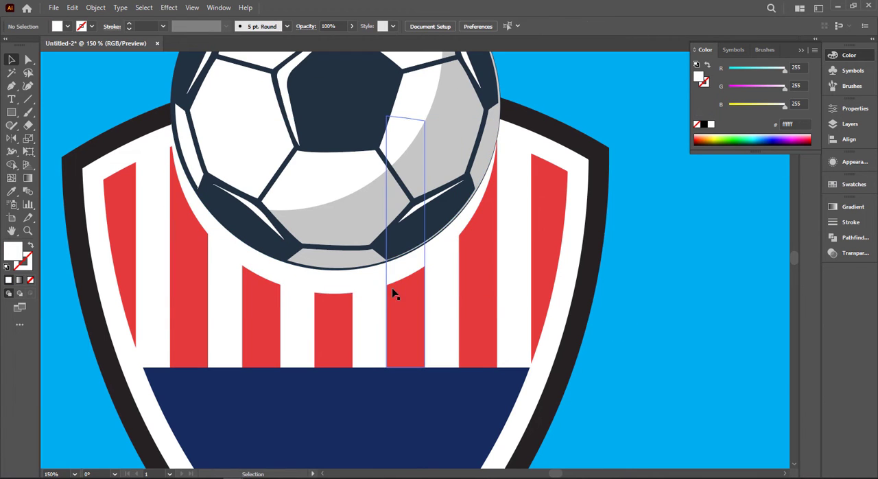
pyautogui.moveTo(347, 287); pyautogui.dragTo(345, 276)
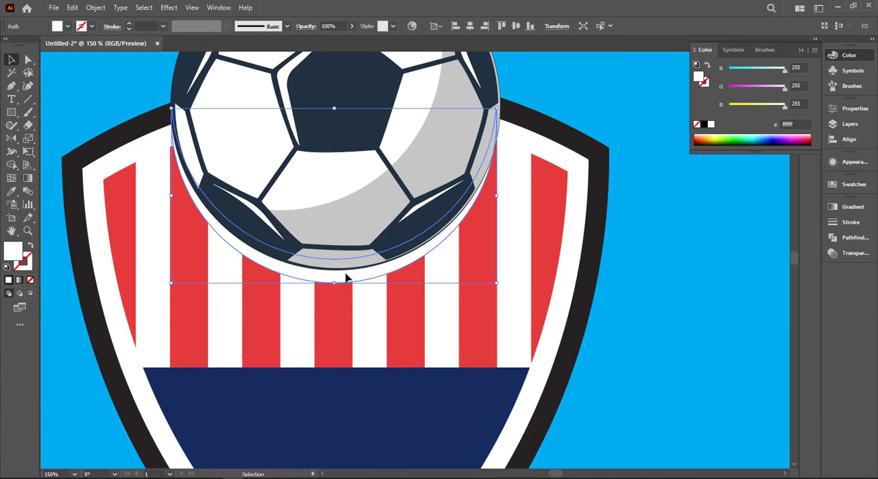
pyautogui.click(597, 274)
# Recolour the shield's outer black border with the dark slate palette colour 233141.
pyautogui.hotkey('ctrl', '-')
pyautogui.hotkey('ctrl', '-')
pyautogui.moveTo(620, 293); pyautogui.dragTo(480, 272)
pyautogui.moveTo(527, 314); pyautogui.dragTo(417, 263)
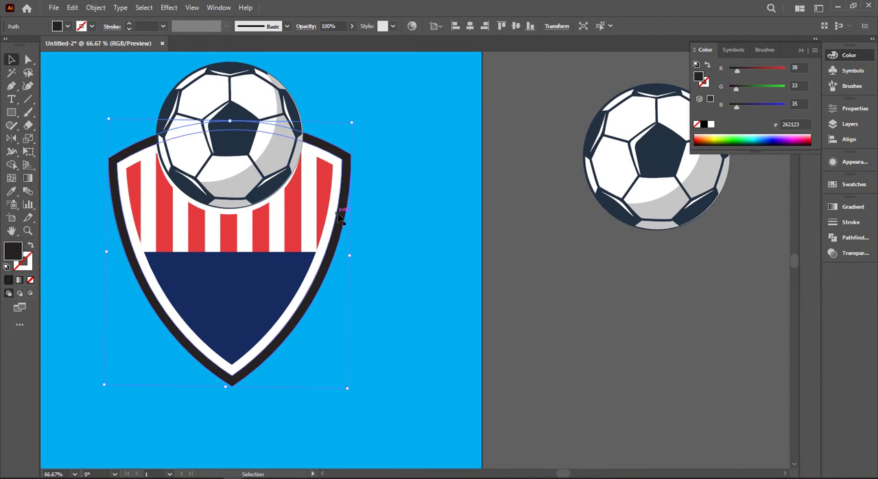
pyautogui.hotkey('ctrl', '-')
pyautogui.moveTo(221, 235); pyautogui.dragTo(328, 245)
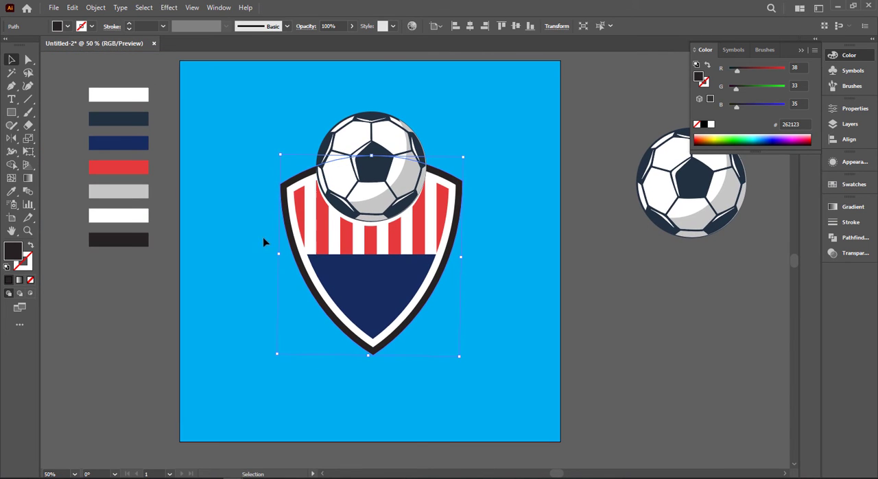
pyautogui.press('i')
pyautogui.click(145, 115)
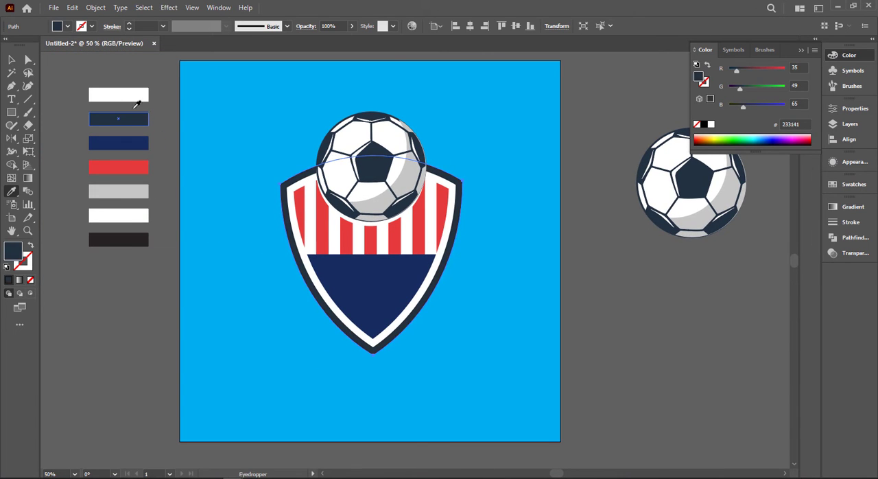
pyautogui.click(13, 59)
pyautogui.click(635, 345)
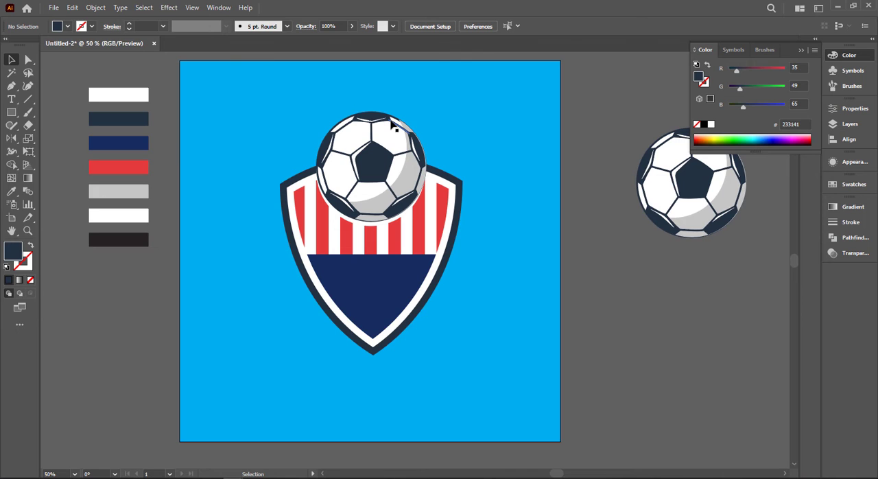
# Ungroup the ball on the artboard shield.
pyautogui.click(336, 141)
pyautogui.rightClick(338, 137)
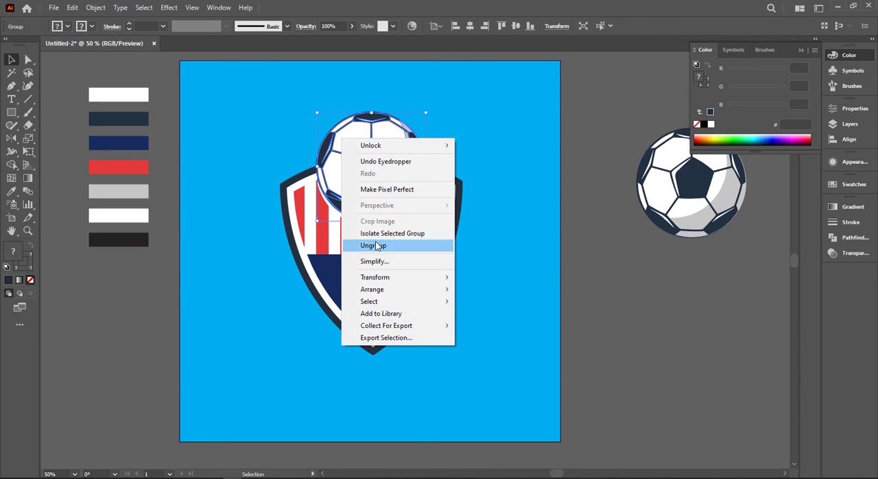
pyautogui.click(370, 298)
pyautogui.click(664, 262)
# Thicken the outer circle stroke of the ball on the shield to 13 pt.
pyautogui.click(360, 136)
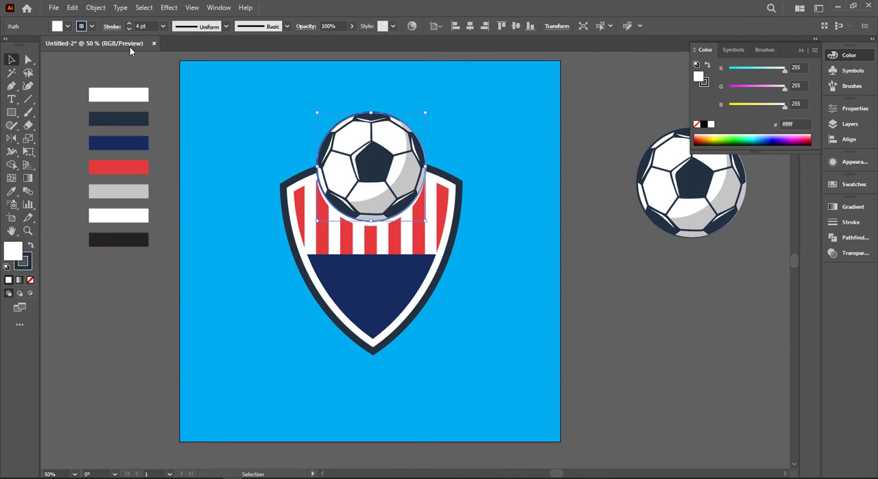
pyautogui.click(151, 26)
pyautogui.press('Up')
pyautogui.press('Up')
pyautogui.press('Up')
pyautogui.press('Up')
pyautogui.press('Up')
pyautogui.press('Up')
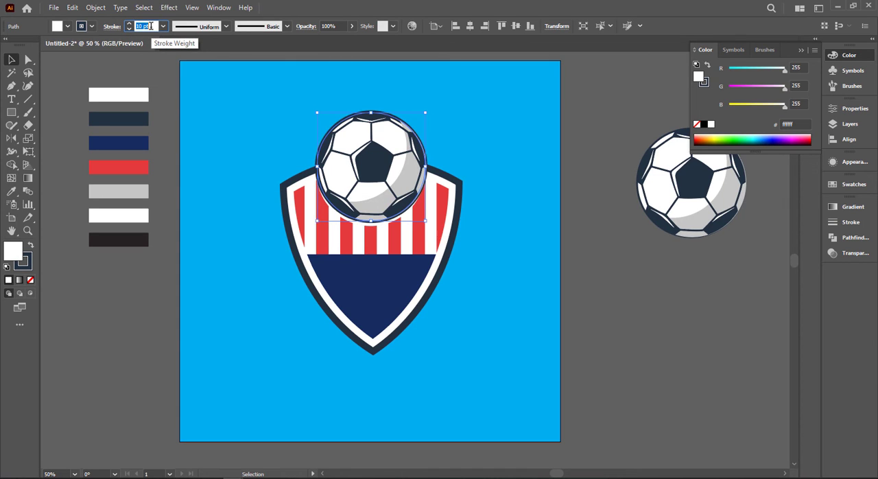
pyautogui.press('Up')
pyautogui.press('Up')
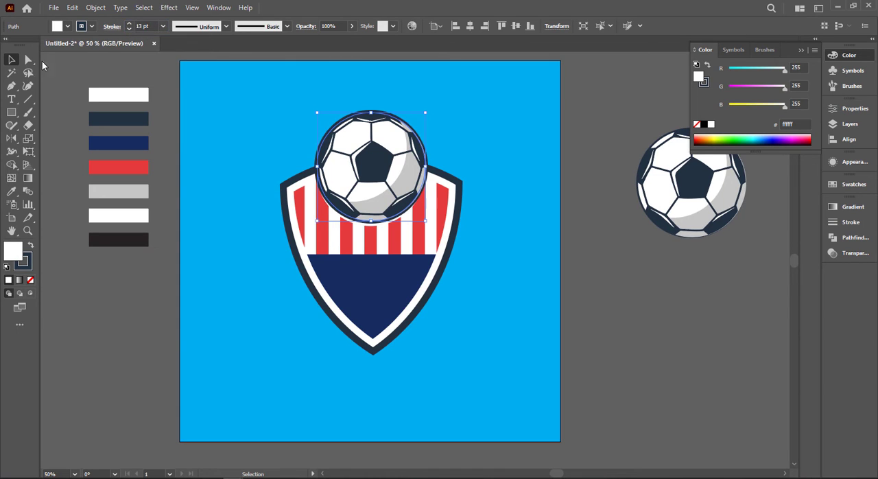
# Set the stroke weight of the ball's outer circle to 8 pt.
pyautogui.click(286, 191)
pyautogui.click(345, 142)
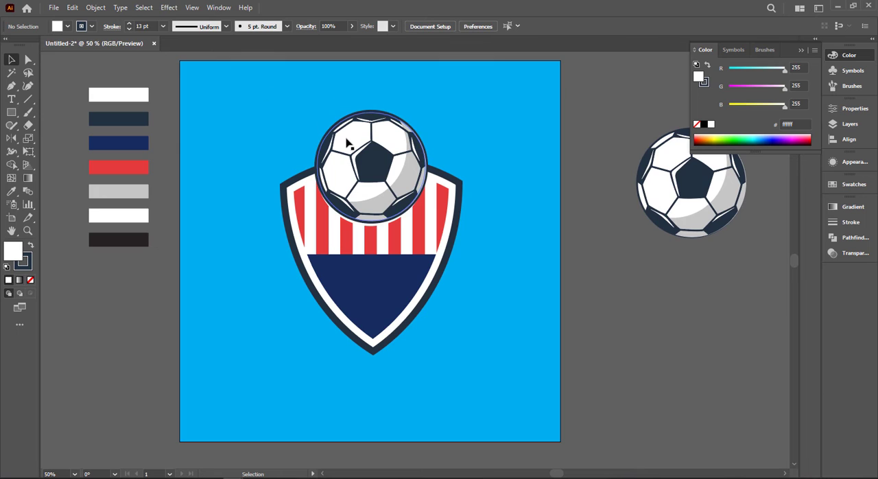
pyautogui.click(219, 197)
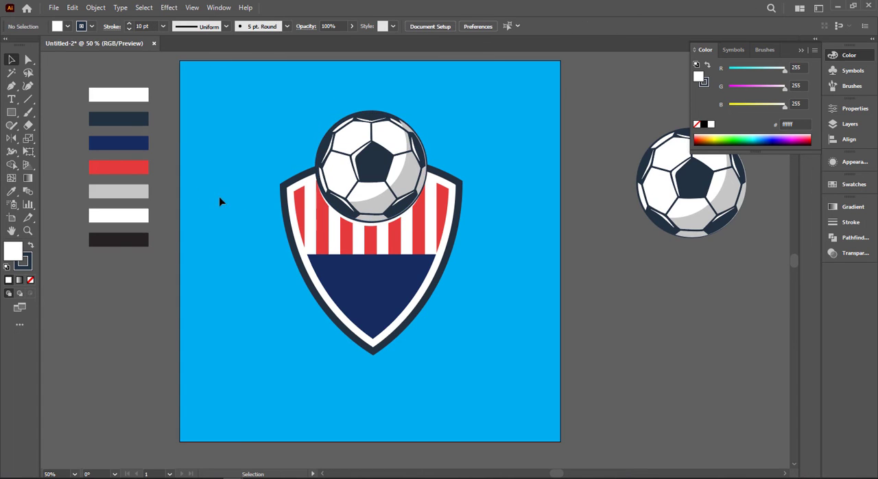
pyautogui.click(367, 157)
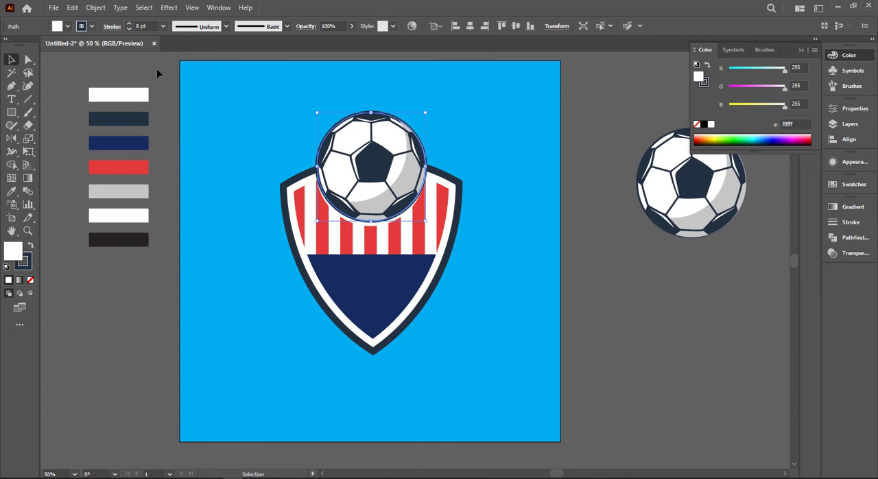
pyautogui.click(249, 199)
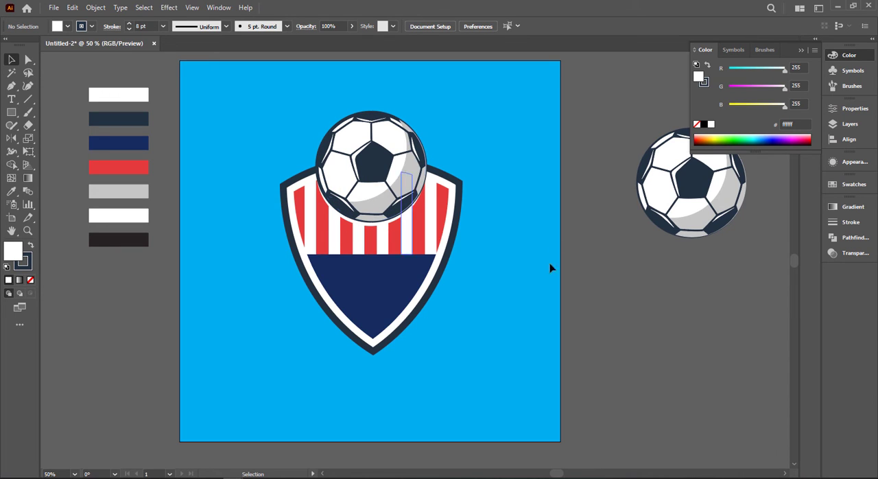
# Shrink the grey shading crescent on the artboard ball slightly and reposition it inside the ball's dark outline.
pyautogui.click(410, 184)
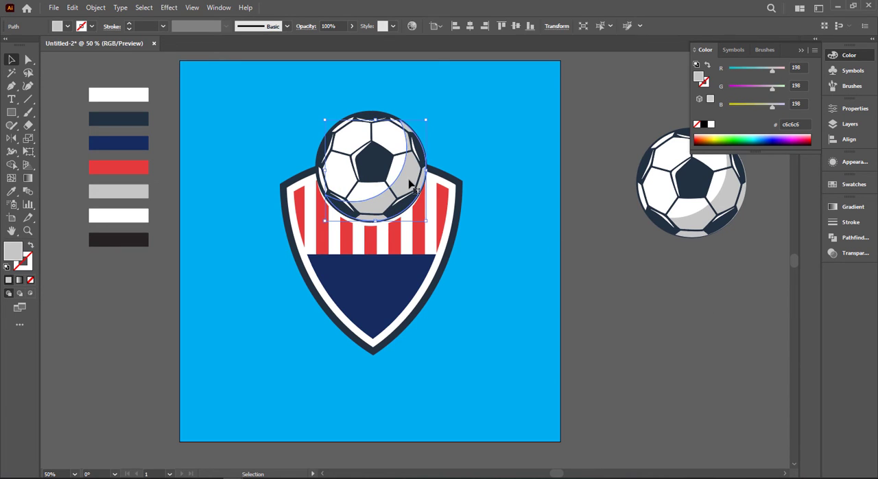
pyautogui.scroll(3, 409, 184)
pyautogui.moveTo(402, 182); pyautogui.dragTo(398, 179)
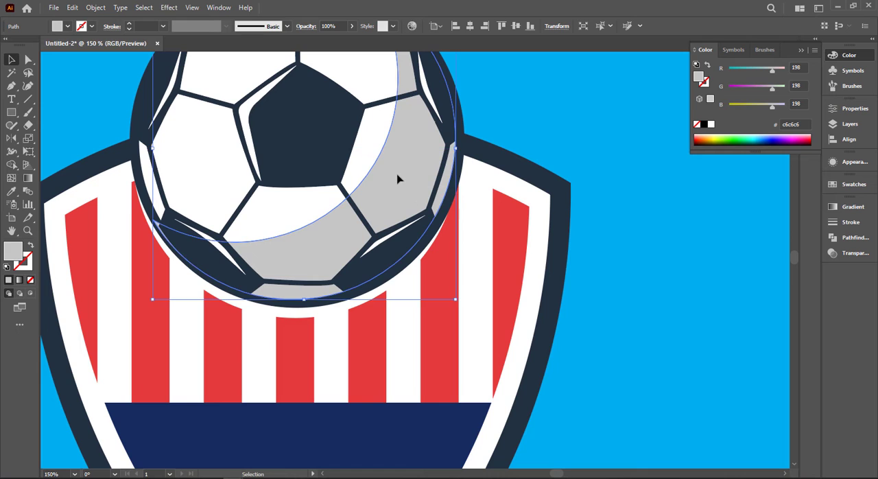
pyautogui.moveTo(456, 298); pyautogui.dragTo(449, 292)
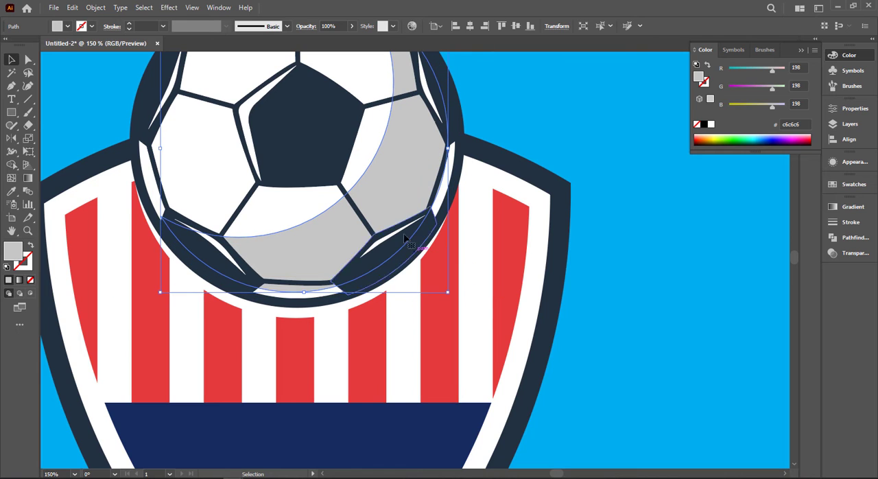
pyautogui.moveTo(384, 208); pyautogui.dragTo(389, 215)
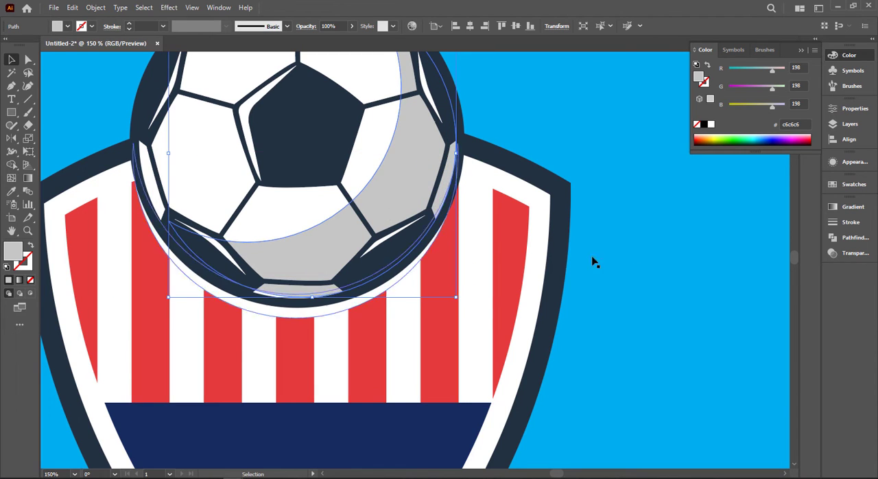
pyautogui.hotkey('ctrl', '-')
pyautogui.click(648, 282)
pyautogui.hotkey('ctrl', '-')
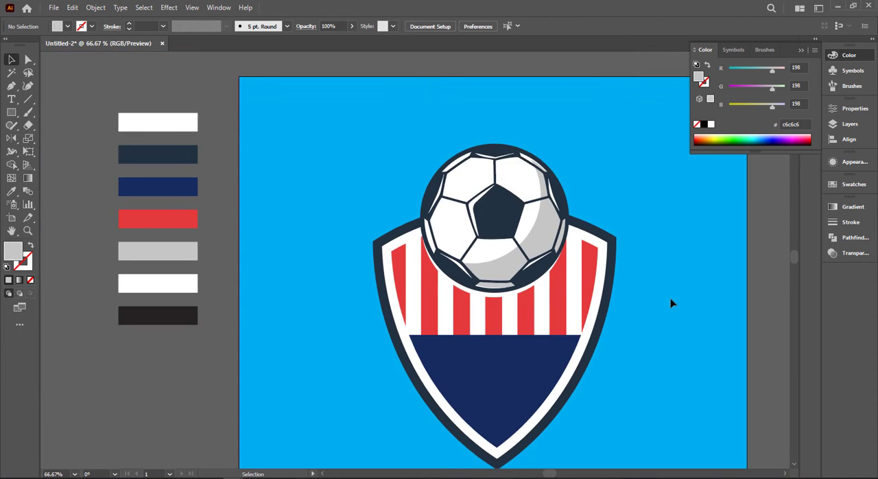
# Add the text "FOOTBALL" on the blue background beside the shield's lower tip.
pyautogui.moveTo(673, 301); pyautogui.dragTo(515, 243)
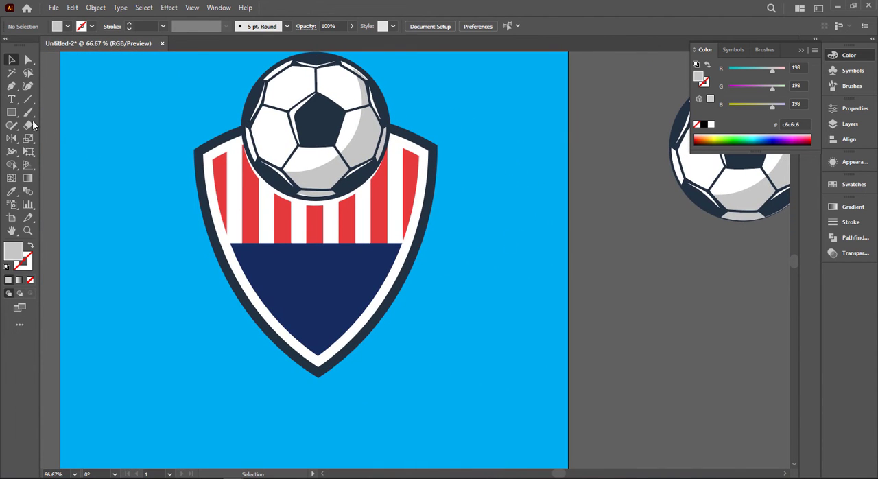
pyautogui.click(11, 99)
pyautogui.click(443, 355)
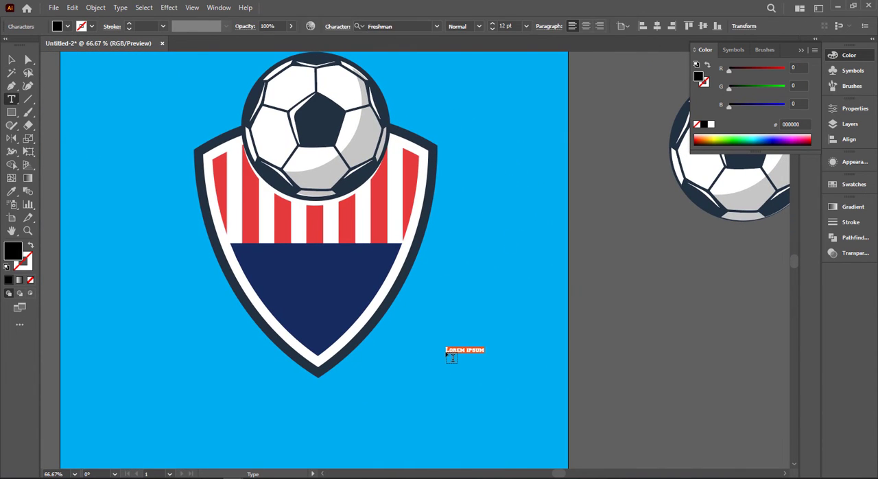
# Enlarge the FOOTBALL text to about 90 pt and place it across the middle of the shield.
pyautogui.click(11, 60)
pyautogui.click(462, 349)
pyautogui.moveTo(482, 353); pyautogui.dragTo(564, 391)
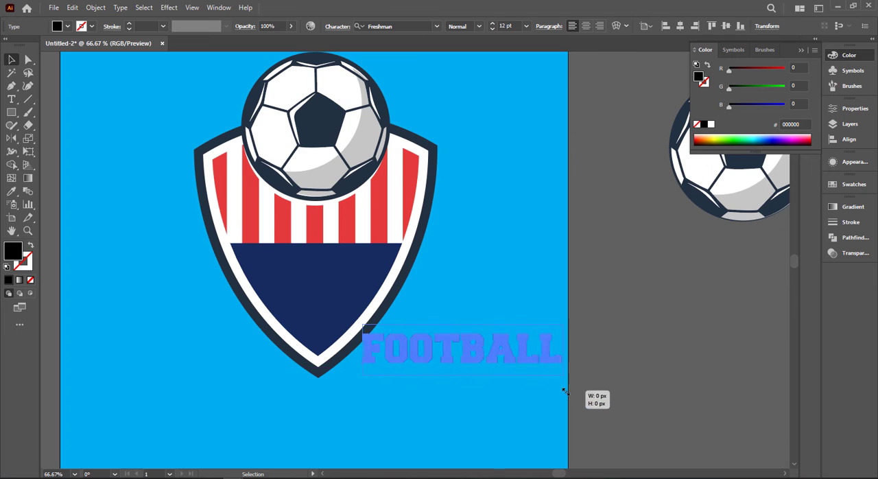
pyautogui.moveTo(525, 357); pyautogui.dragTo(463, 277)
pyautogui.moveTo(421, 259)
pyautogui.mouseDown()
pyautogui.moveTo(412, 263)
pyautogui.moveTo(412, 254)
pyautogui.mouseUp()
# Fill the FOOTBALL text with white, then enlarge it to about 95 pt beside the shield's lower tip.
pyautogui.click(58, 26)
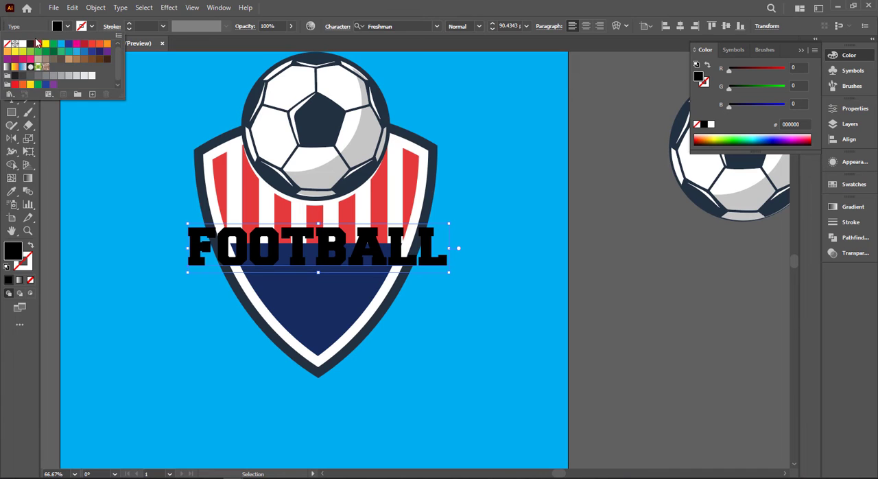
pyautogui.click(22, 44)
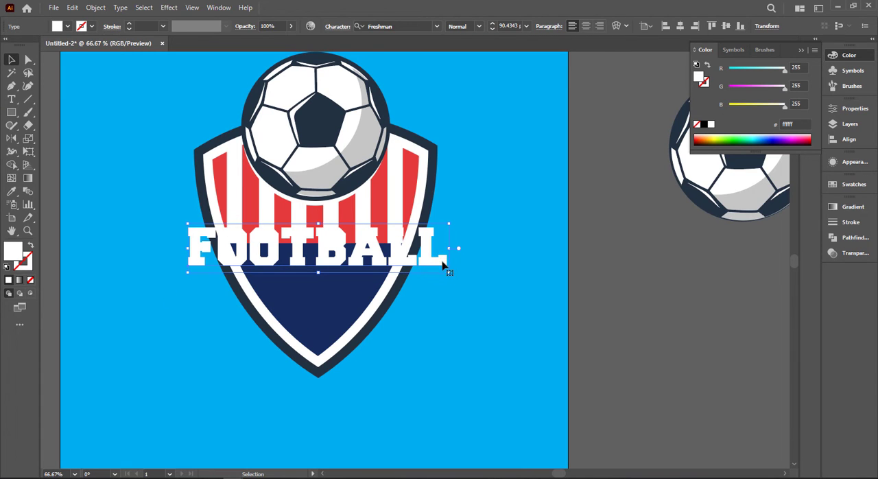
pyautogui.moveTo(436, 275); pyautogui.dragTo(650, 361)
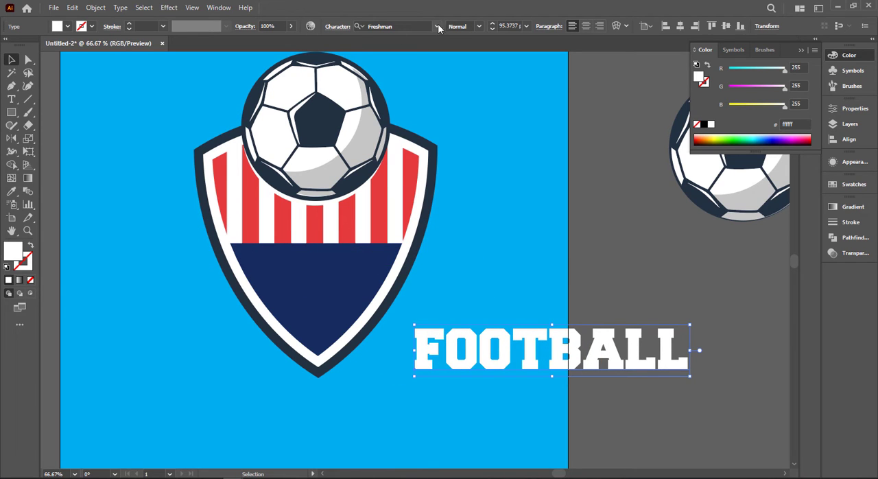
# Start a Warp effect on the FOOTBALL text and try the Arc Upper style with a 5% horizontal bend.
pyautogui.click(143, 7)
pyautogui.moveTo(169, 8)
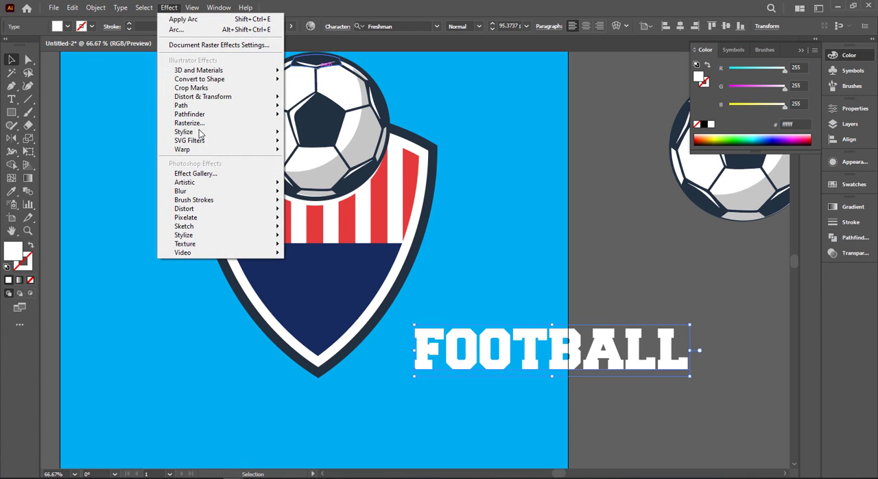
pyautogui.moveTo(235, 152)
pyautogui.click(309, 150)
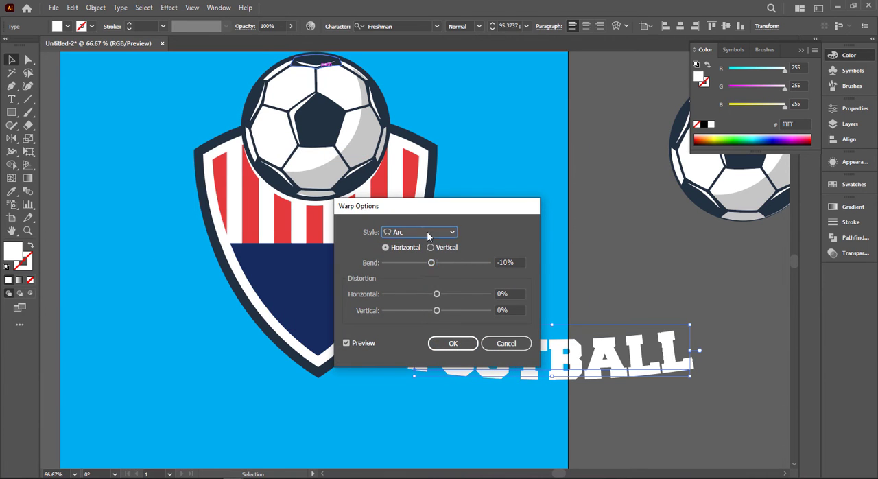
pyautogui.click(429, 234)
pyautogui.click(423, 268)
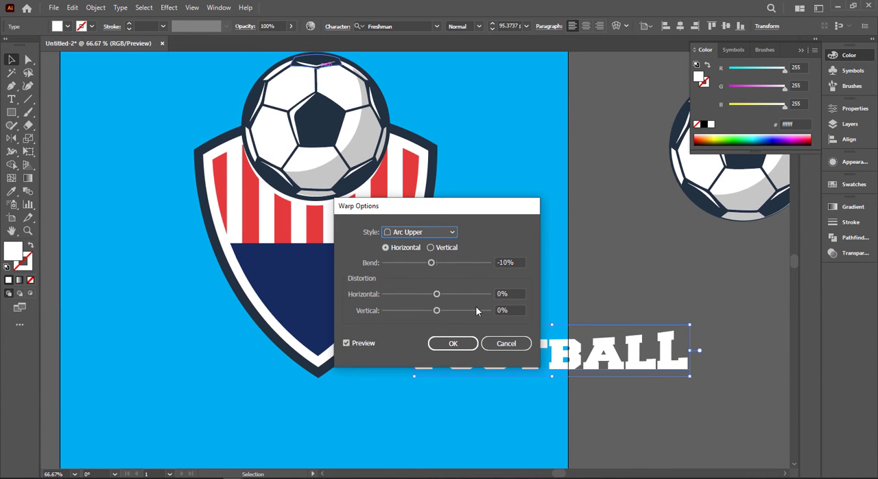
pyautogui.moveTo(431, 262); pyautogui.dragTo(441, 263)
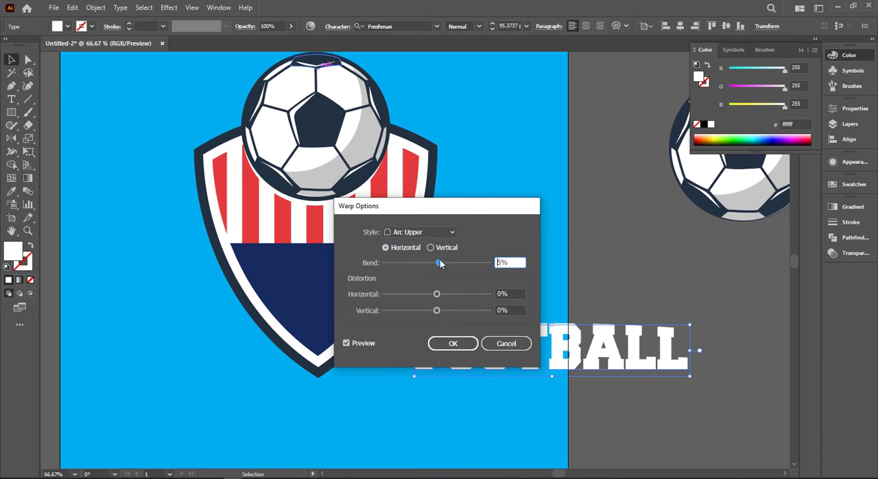
# Switch the text's warp to the Arc Lower style with a -11% horizontal bend and apply it.
pyautogui.moveTo(450, 206); pyautogui.dragTo(287, 165)
pyautogui.moveTo(276, 224); pyautogui.dragTo(270, 222)
pyautogui.click(283, 193)
pyautogui.click(266, 216)
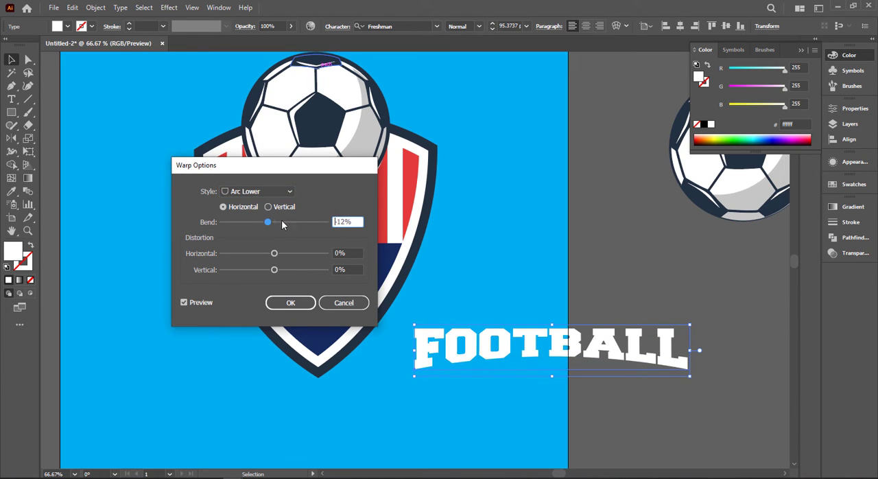
pyautogui.press('Up')
pyautogui.press('Up')
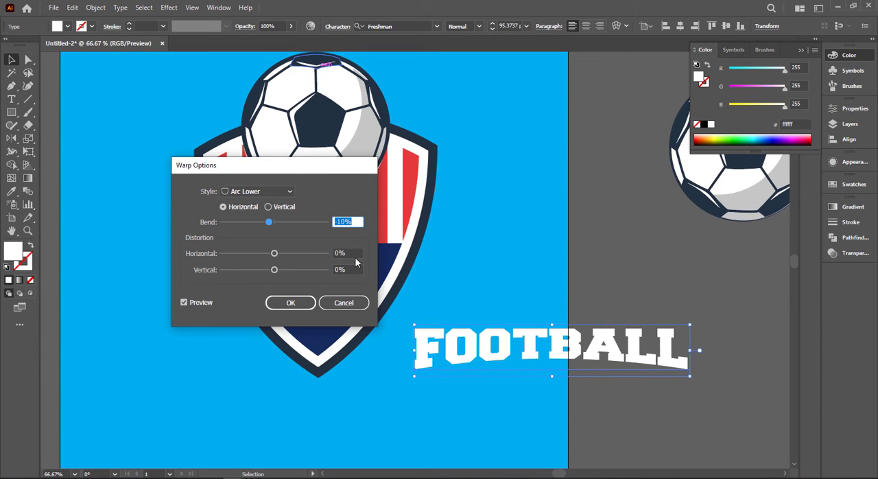
pyautogui.press('Down')
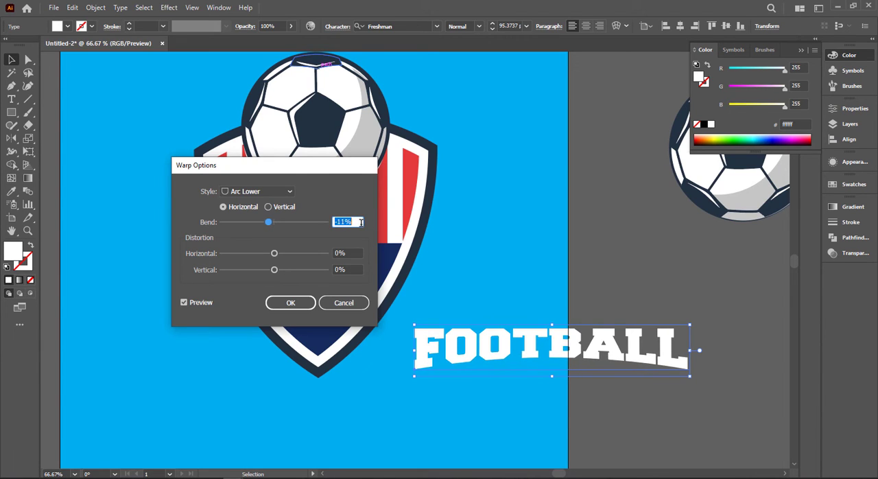
pyautogui.click(301, 303)
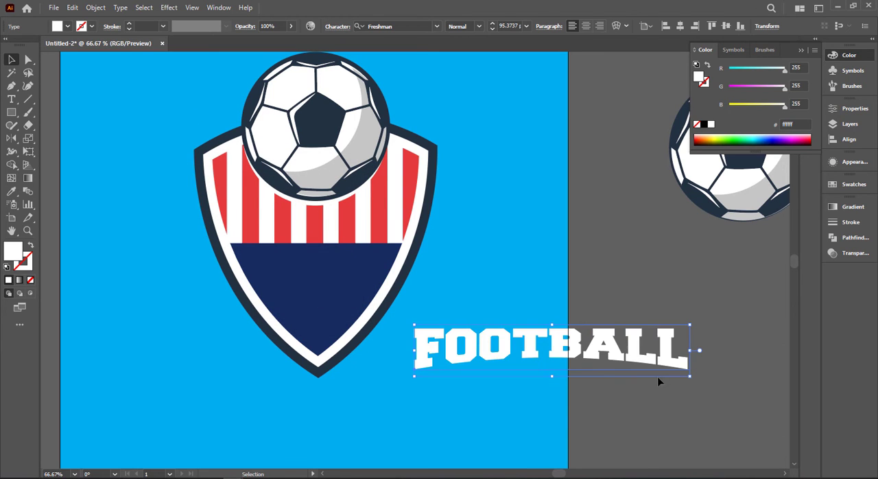
# Convert the warped FOOTBALL text to outlines, expand its appearance, and shift it further away from the shield.
pyautogui.rightClick(583, 371)
pyautogui.click(641, 209)
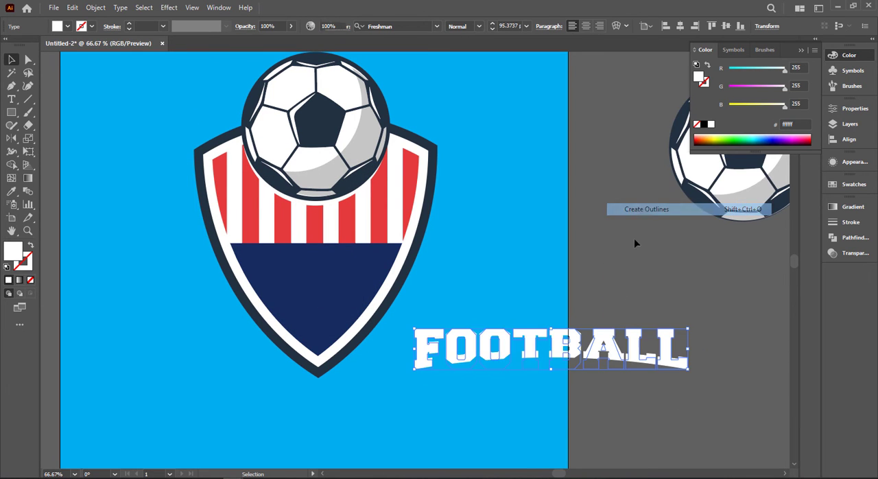
pyautogui.click(95, 7)
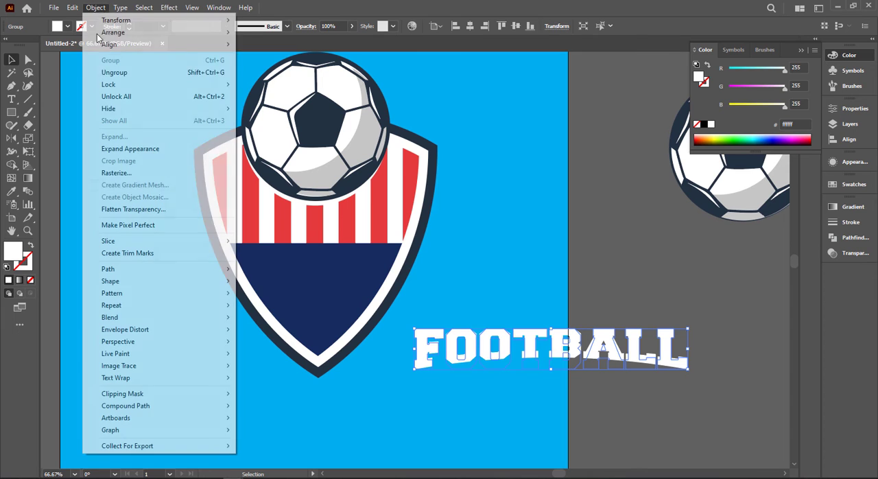
pyautogui.click(131, 150)
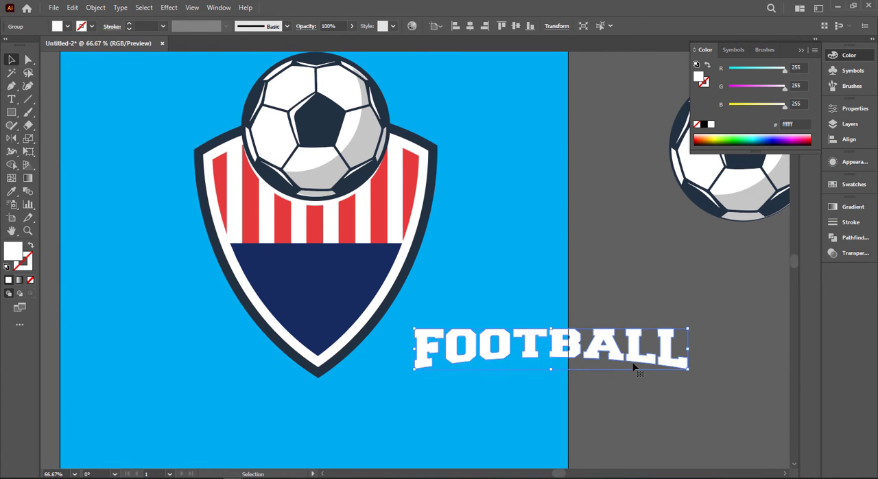
pyautogui.moveTo(634, 367); pyautogui.dragTo(722, 364)
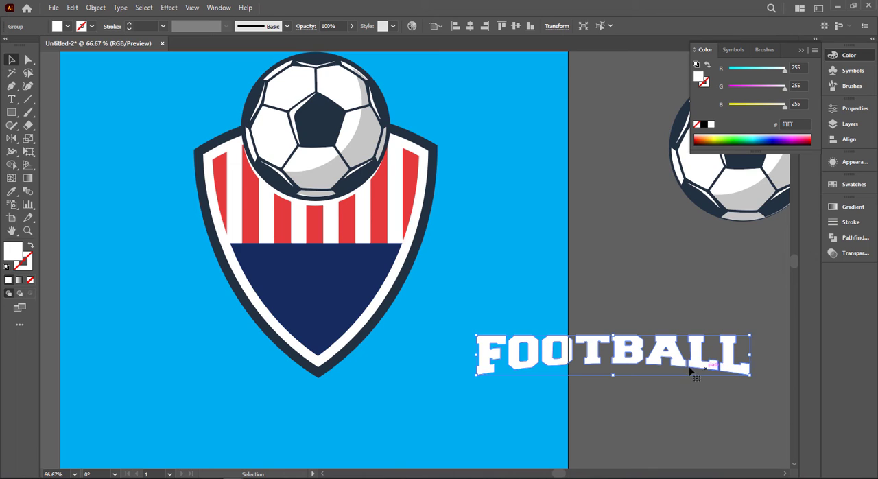
# Draw a closed rectangle about 571 px wide and 113 px high around the FOOTBALL lettering with the Pen tool.
pyautogui.click(12, 85)
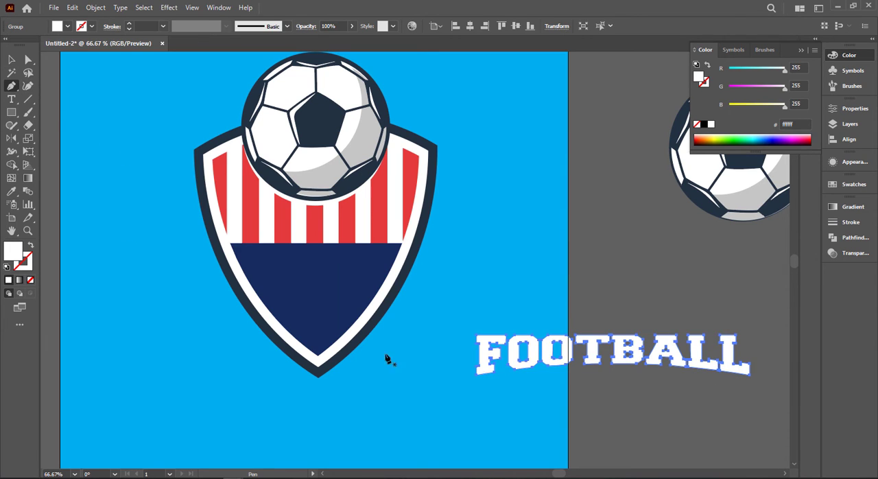
pyautogui.click(468, 389)
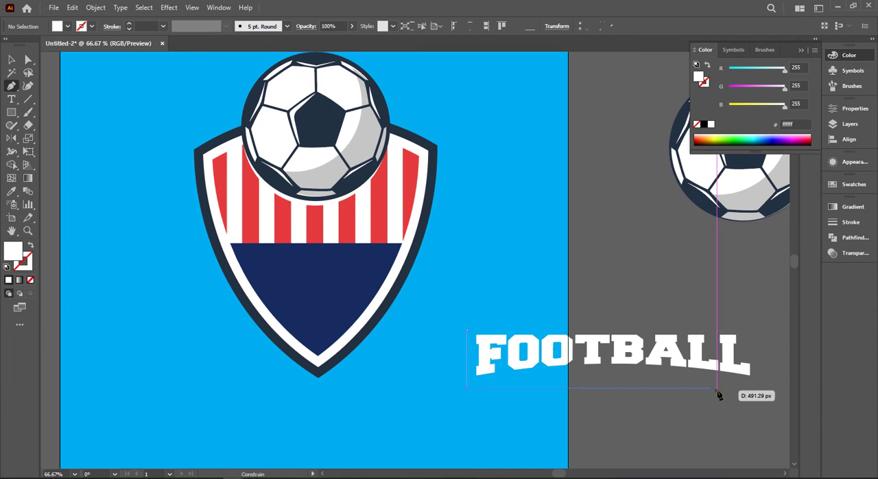
pyautogui.click(758, 388)
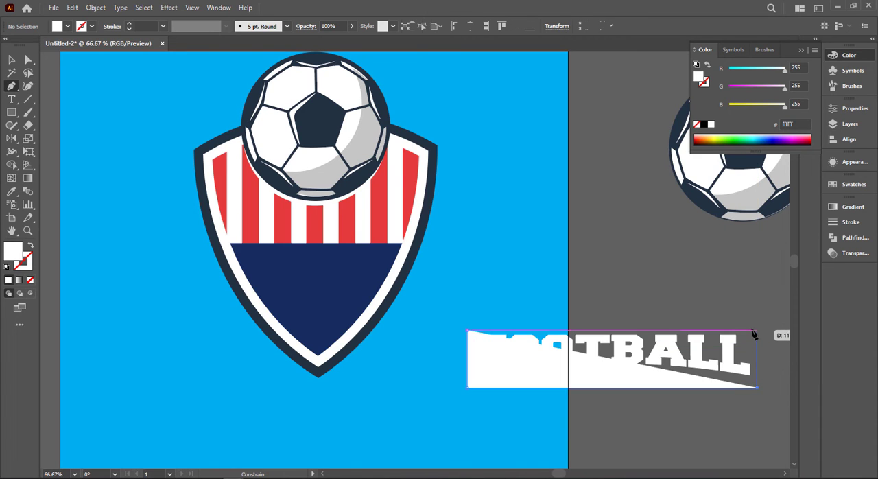
pyautogui.click(758, 331)
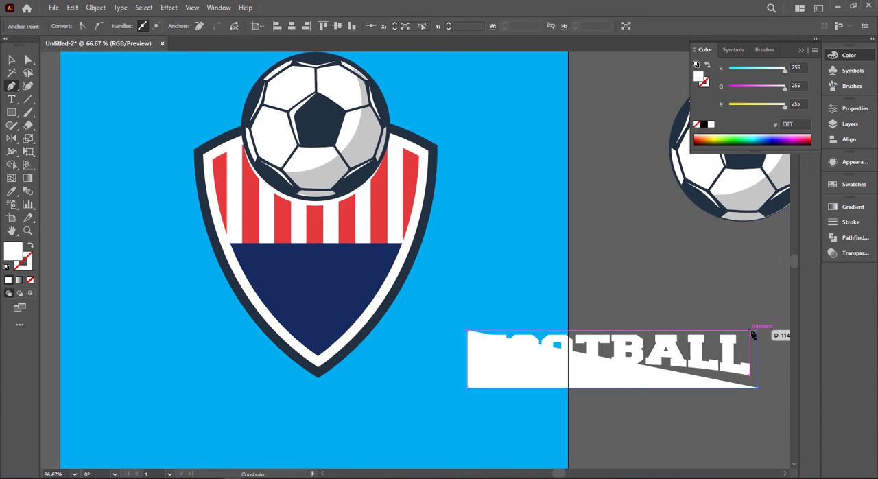
pyautogui.click(467, 332)
pyautogui.hotkey('ctrl', '-')
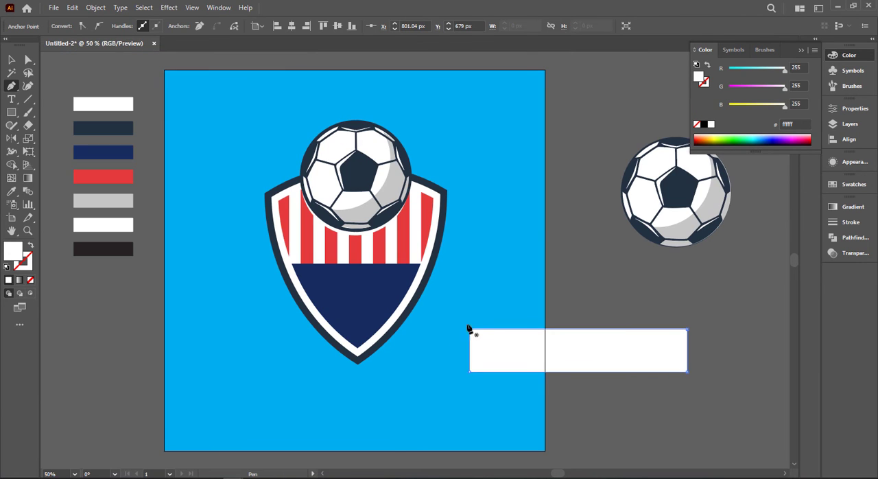
# Fill the rectangle with the dark slate palette colour 233141 and send it behind the FOOTBALL lettering.
pyautogui.press('i')
pyautogui.click(102, 128)
pyautogui.click(11, 61)
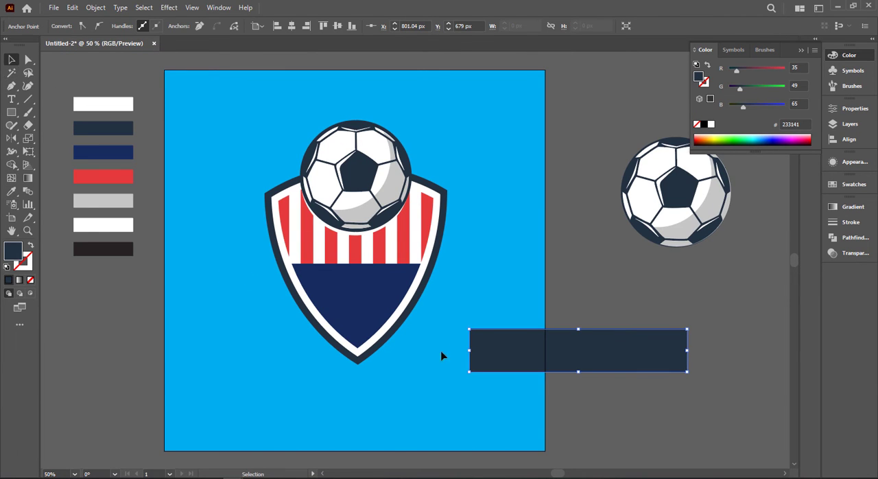
pyautogui.press('a')
pyautogui.hotkey('ctrl', '[')
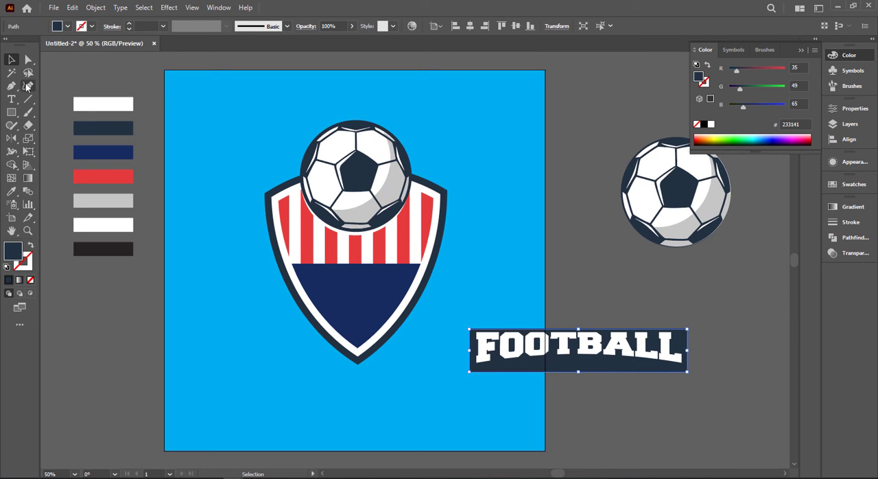
# Add an anchor point midway along the banner's bottom edge and raise it to just beneath the lettering, slightly rounding the peak.
pyautogui.moveTo(11, 86); pyautogui.dragTo(69, 92)
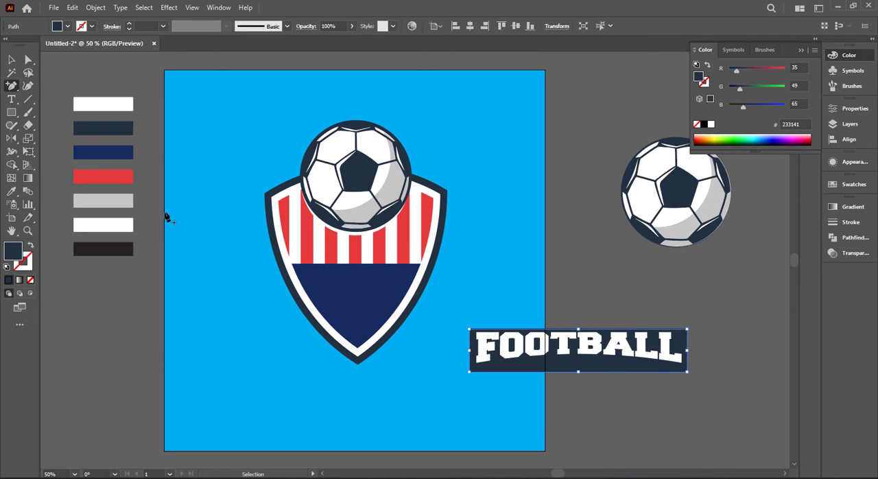
pyautogui.click(576, 374)
pyautogui.click(28, 60)
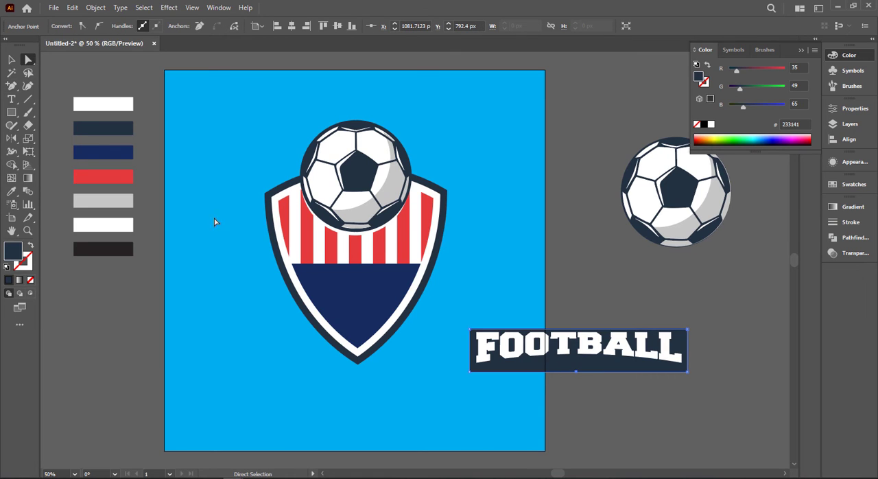
pyautogui.moveTo(576, 372); pyautogui.dragTo(578, 456)
pyautogui.scroll(2, 624, 383)
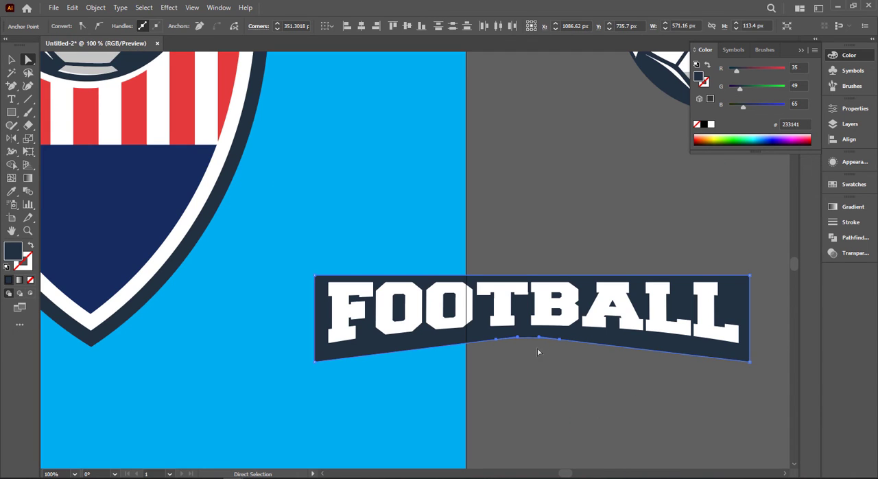
# Increase the corner radius of the raised peak to round the banner's bottom edge into a wide, smooth arch.
pyautogui.click(549, 377)
pyautogui.scroll(-3, 548, 376)
pyautogui.scroll(-2, 550, 378)
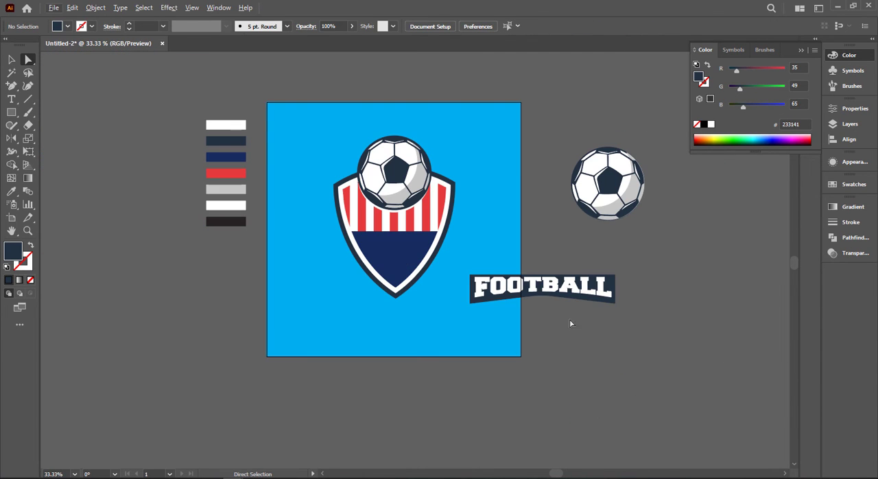
pyautogui.click(614, 279)
pyautogui.click(542, 295)
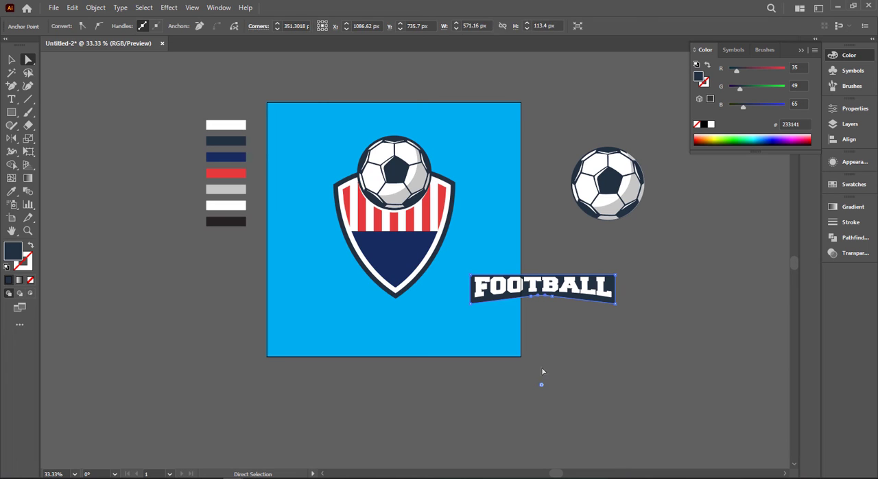
pyautogui.moveTo(542, 411); pyautogui.dragTo(570, 475)
pyautogui.click(11, 62)
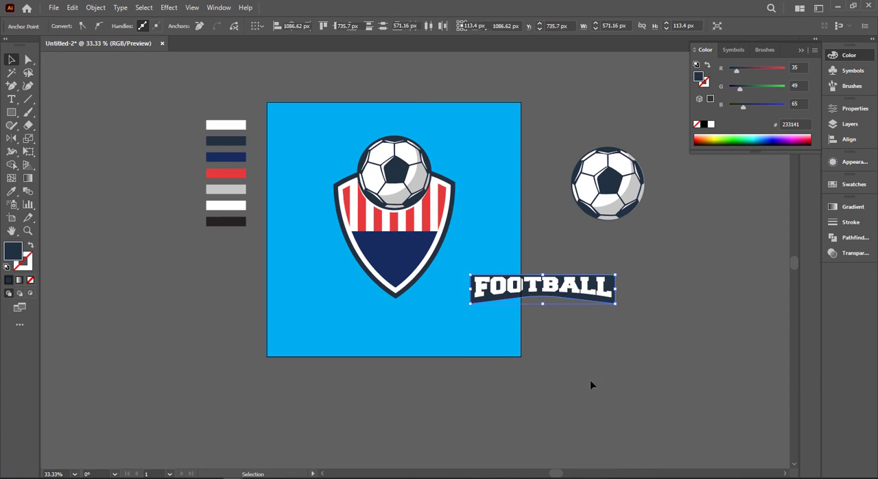
pyautogui.click(591, 381)
pyautogui.moveTo(645, 278); pyautogui.dragTo(611, 296)
# Offset the FOOTBALL lettering's paths by -3 px with miter joins and move the inset lettering below the banner.
pyautogui.scroll(2, 612, 296)
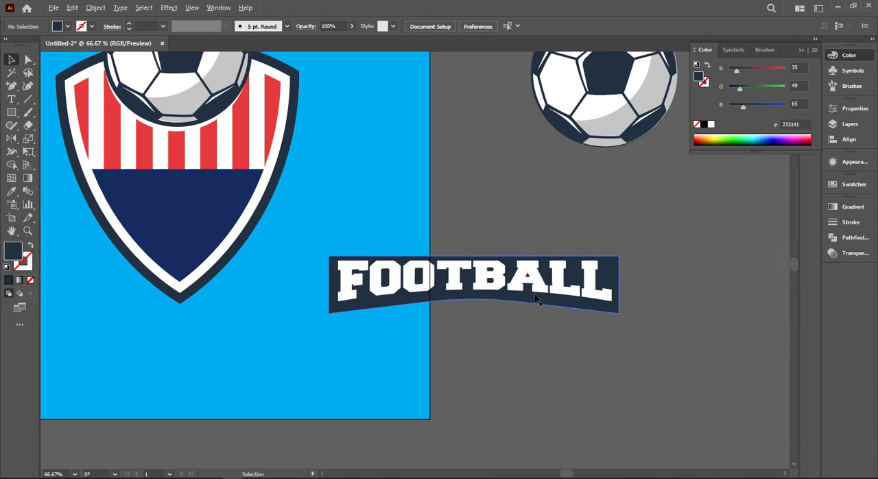
pyautogui.click(529, 282)
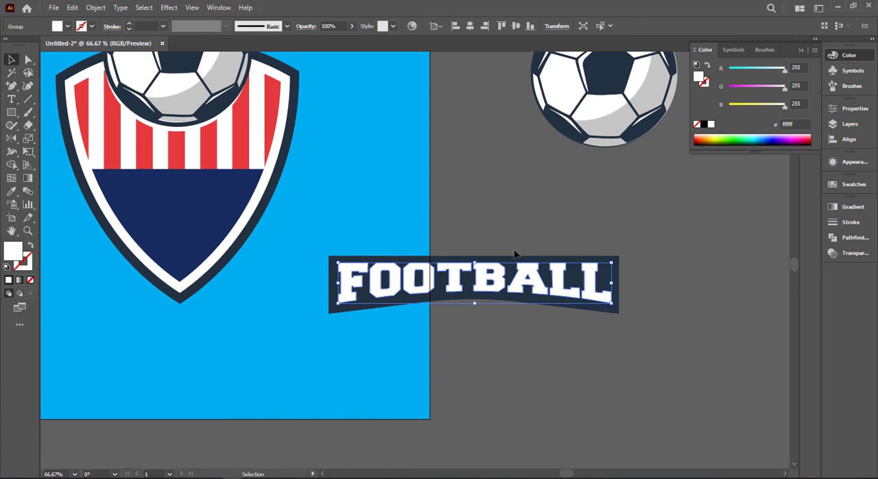
pyautogui.click(69, 7)
pyautogui.moveTo(96, 6)
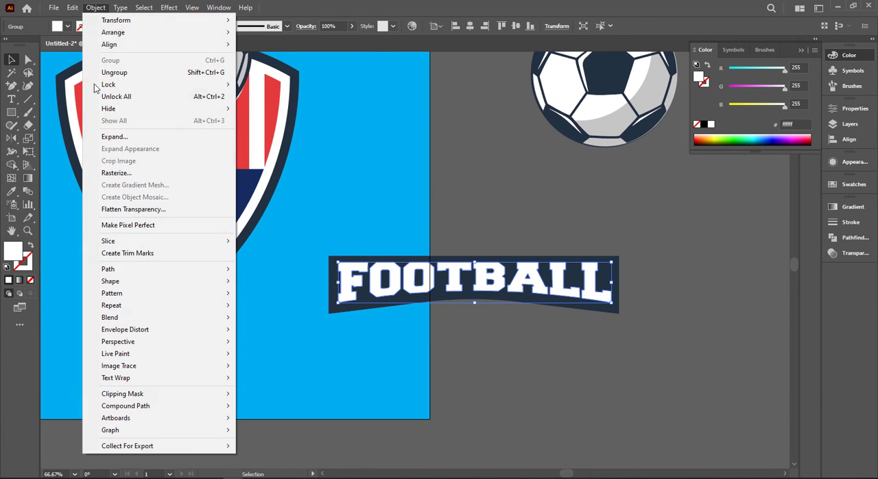
pyautogui.moveTo(137, 269)
pyautogui.click(300, 309)
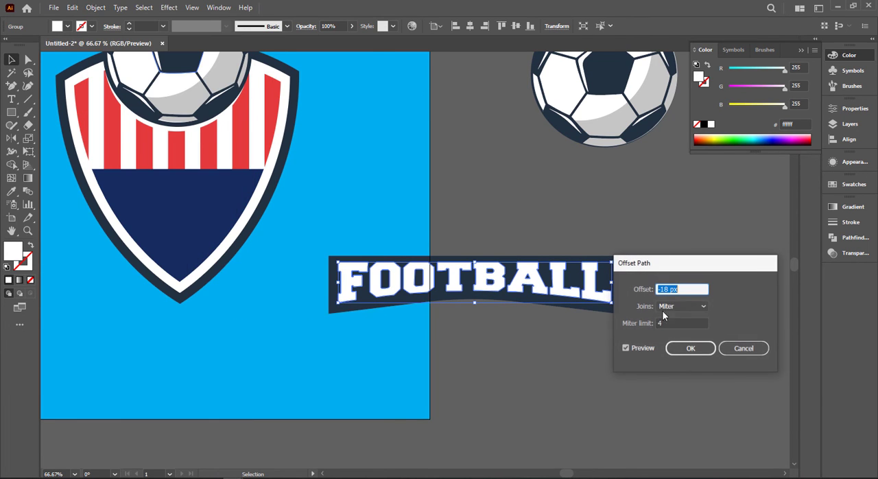
pyautogui.press('Up')
pyautogui.press('Up')
pyautogui.press('Up')
pyautogui.press('Up')
pyautogui.press('Up')
pyautogui.press('Up')
pyautogui.press('Up')
pyautogui.press('Up')
pyautogui.press('Up')
pyautogui.press('Up')
pyautogui.press('Up')
pyautogui.press('Up')
pyautogui.press('Up')
pyautogui.press('Up')
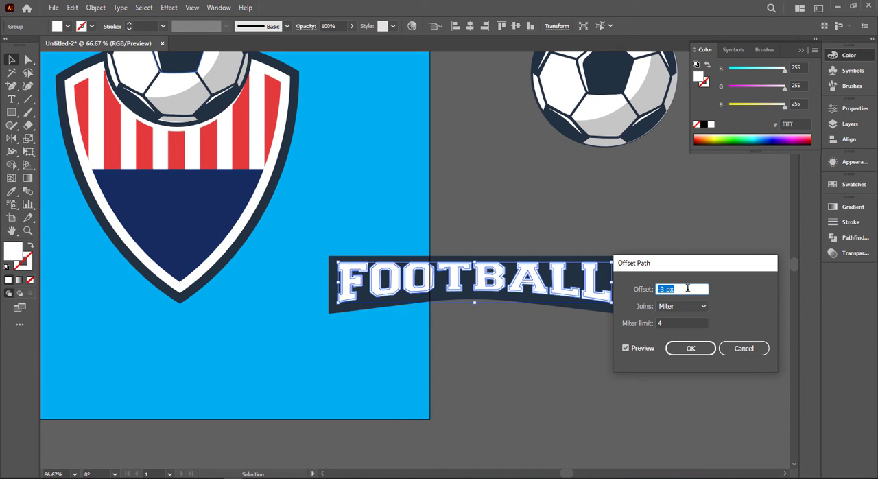
pyautogui.click(689, 350)
pyautogui.moveTo(549, 304); pyautogui.dragTo(546, 378)
pyautogui.press('\\')
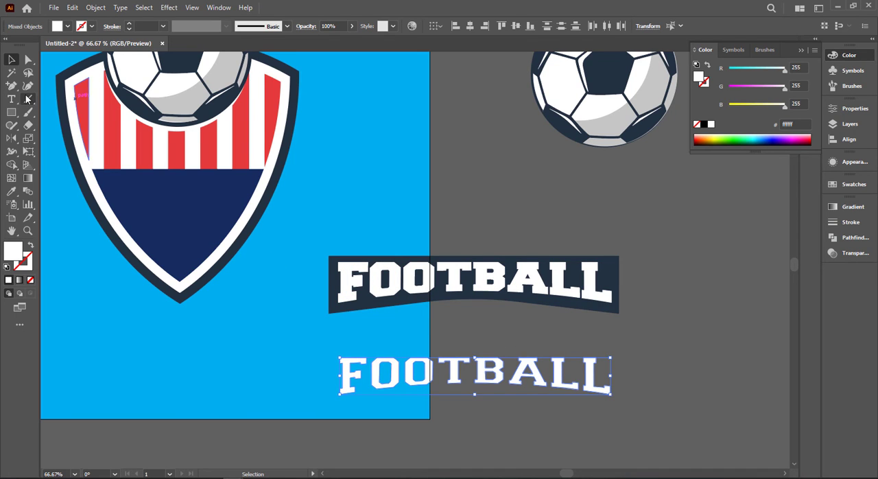
# Draw a horizontal line straight across the middle of the inset FOOTBALL lettering below the banner.
pyautogui.moveTo(328, 373)
pyautogui.mouseDown()
pyautogui.moveTo(625, 379)
pyautogui.moveTo(615, 374)
pyautogui.mouseUp()
pyautogui.press('v')
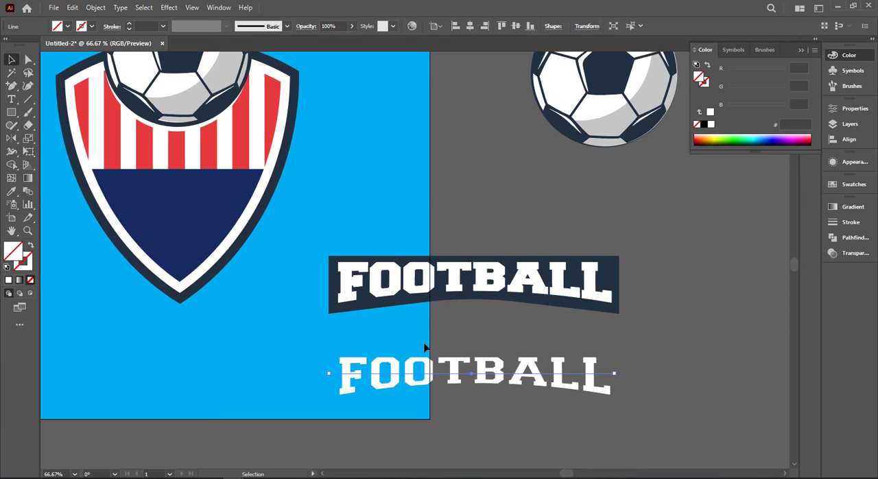
pyautogui.moveTo(517, 415); pyautogui.dragTo(531, 376)
pyautogui.click(633, 393)
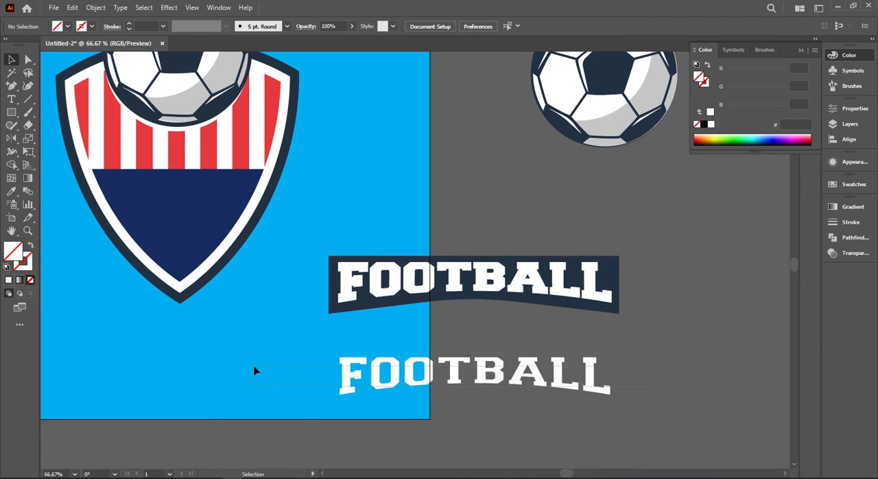
pyautogui.moveTo(254, 370); pyautogui.dragTo(255, 372)
pyautogui.click(415, 397)
pyautogui.click(598, 388)
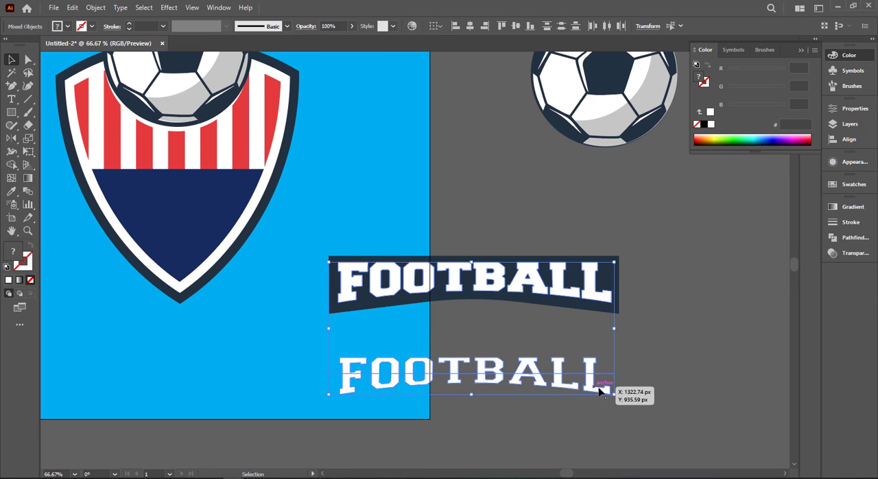
pyautogui.keyDown('shift'); pyautogui.click(588, 297); pyautogui.keyUp('shift')
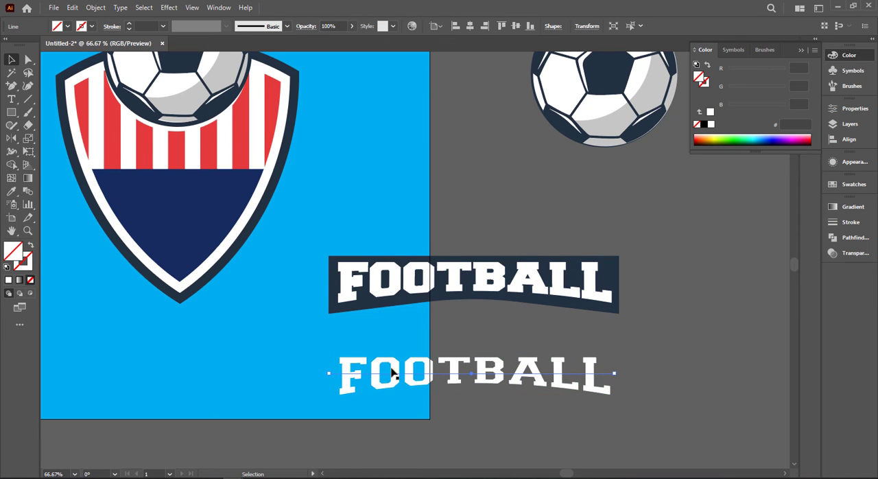
pyautogui.click(11, 165)
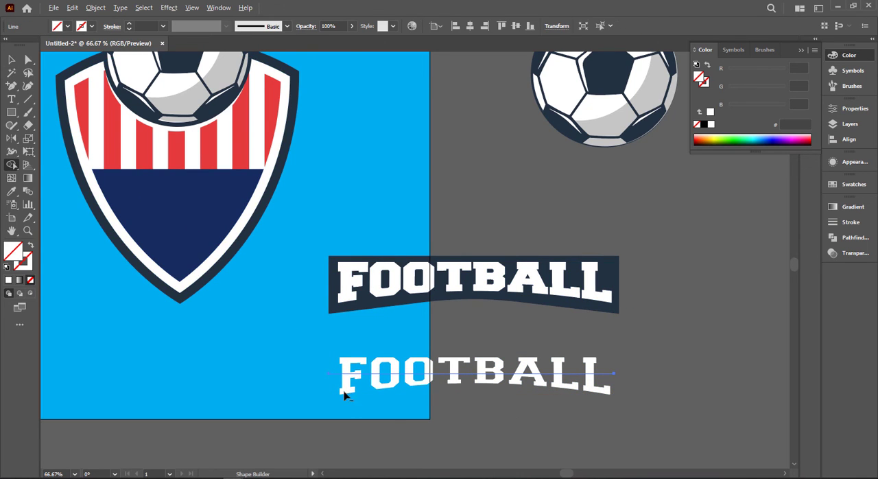
pyautogui.click(12, 60)
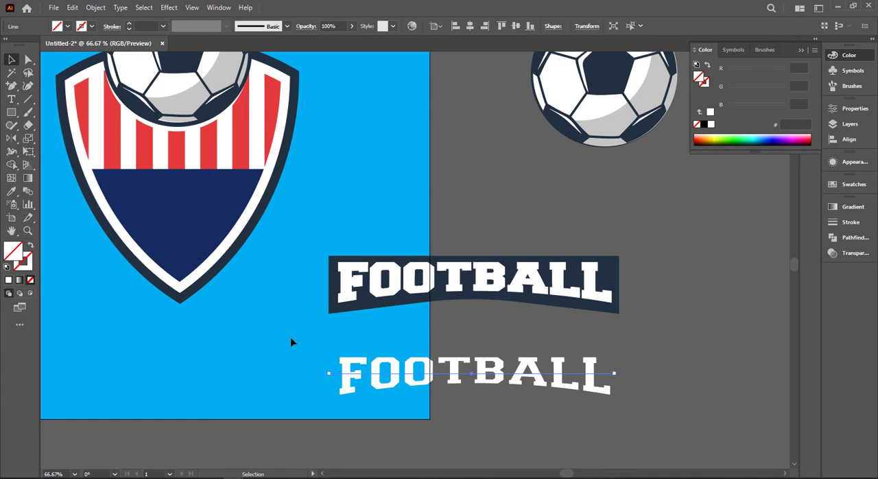
pyautogui.moveTo(339, 358); pyautogui.dragTo(620, 404)
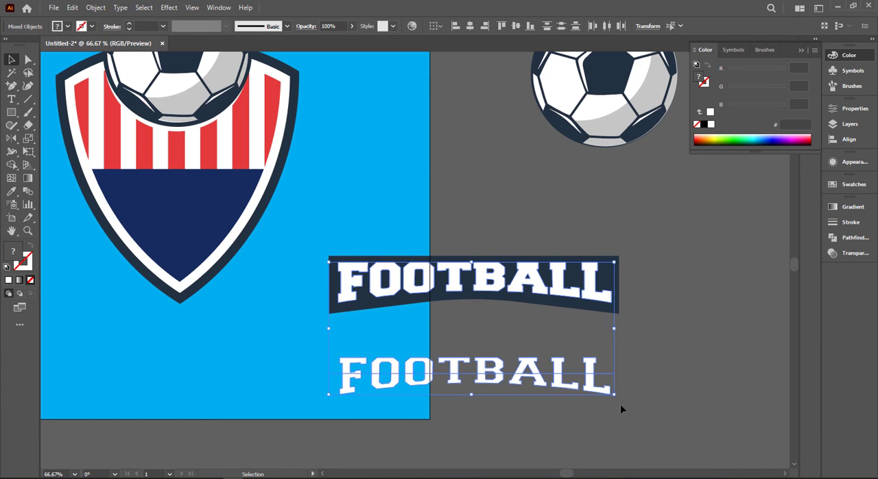
pyautogui.keyDown('shift'); pyautogui.click(571, 294); pyautogui.keyUp('shift')
pyautogui.press('Delete')
# Ungroup the inset FOOTBALL lettering from the original lettering on the banner.
pyautogui.click(526, 369)
pyautogui.rightClick(526, 368)
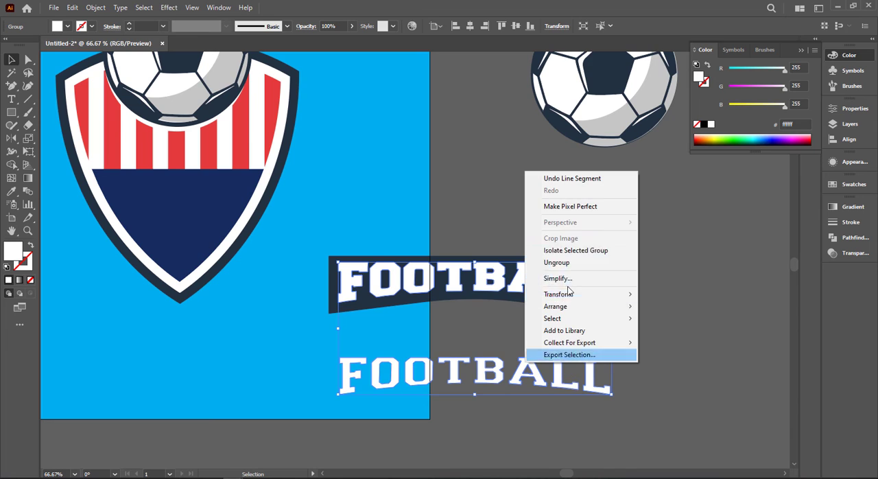
pyautogui.click(563, 261)
# Split the inset lettering along the line with Shape Builder and remove the letter parts above the line.
pyautogui.click(725, 382)
pyautogui.moveTo(309, 405); pyautogui.dragTo(621, 353)
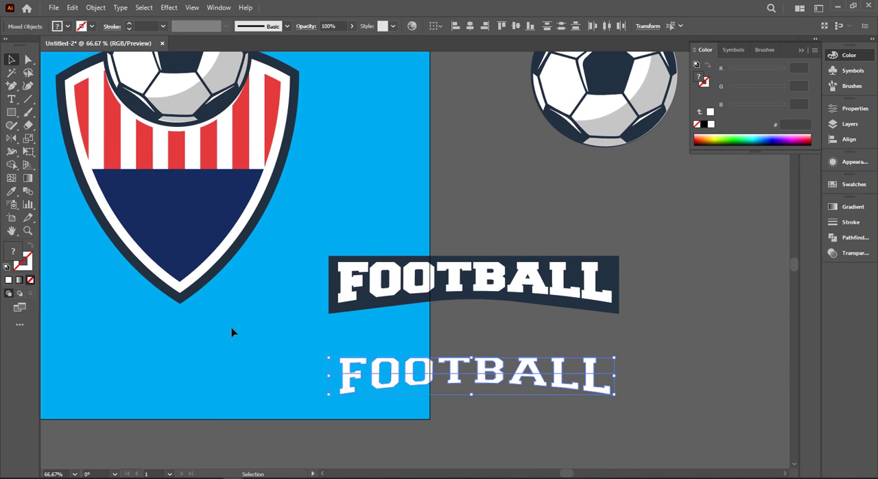
pyautogui.click(12, 165)
pyautogui.moveTo(343, 382)
pyautogui.mouseDown()
pyautogui.moveTo(392, 368)
pyautogui.moveTo(629, 368)
pyautogui.moveTo(617, 364)
pyautogui.mouseUp()
pyautogui.press('v')
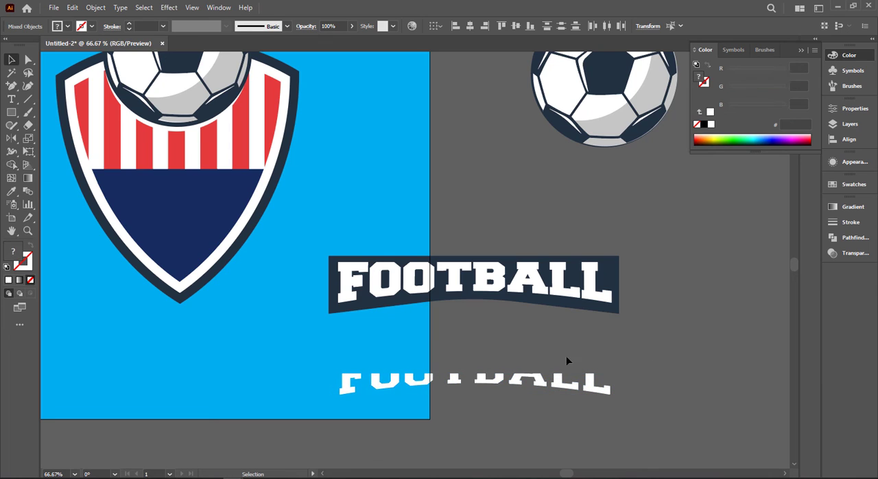
pyautogui.click(567, 361)
pyautogui.click(472, 374)
# Fill the remaining lower letter halves with a linear white-to-black gradient at a 90° angle.
pyautogui.moveTo(335, 372); pyautogui.dragTo(751, 431)
pyautogui.click(850, 206)
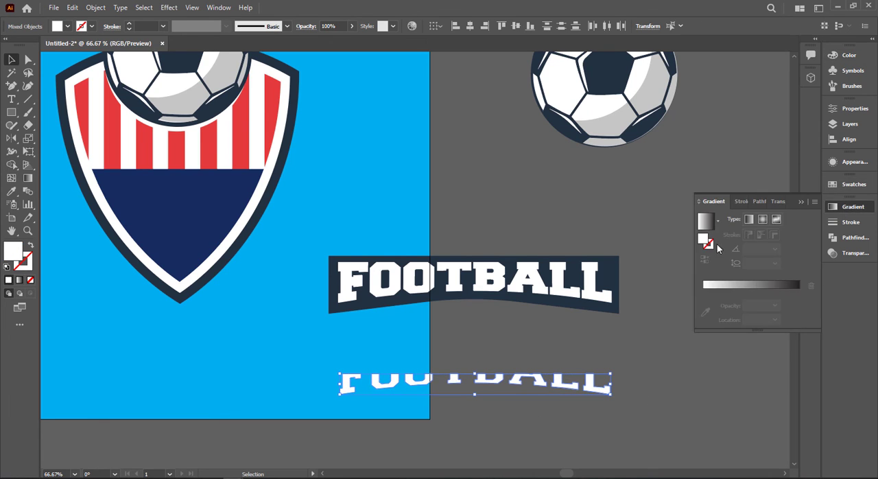
pyautogui.click(706, 221)
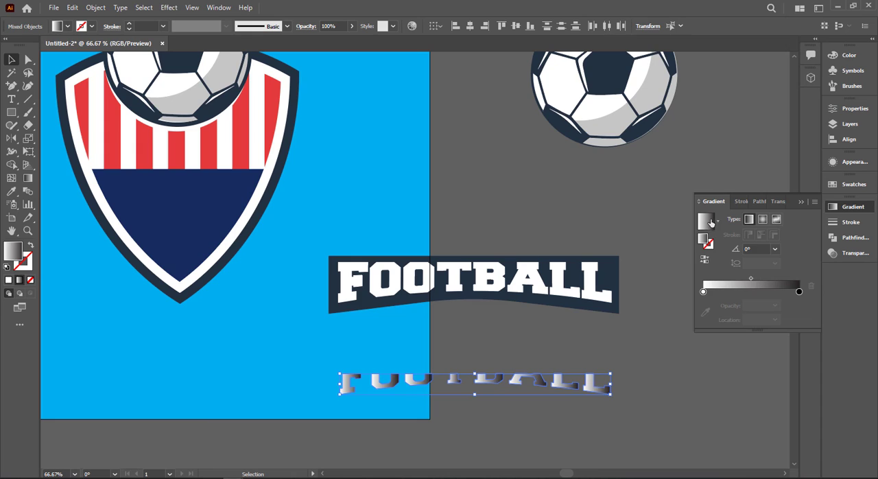
pyautogui.click(775, 249)
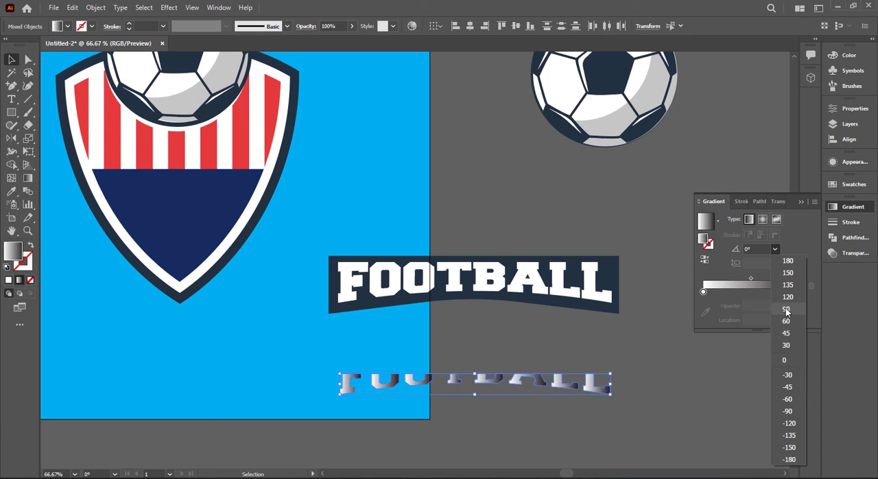
pyautogui.click(786, 309)
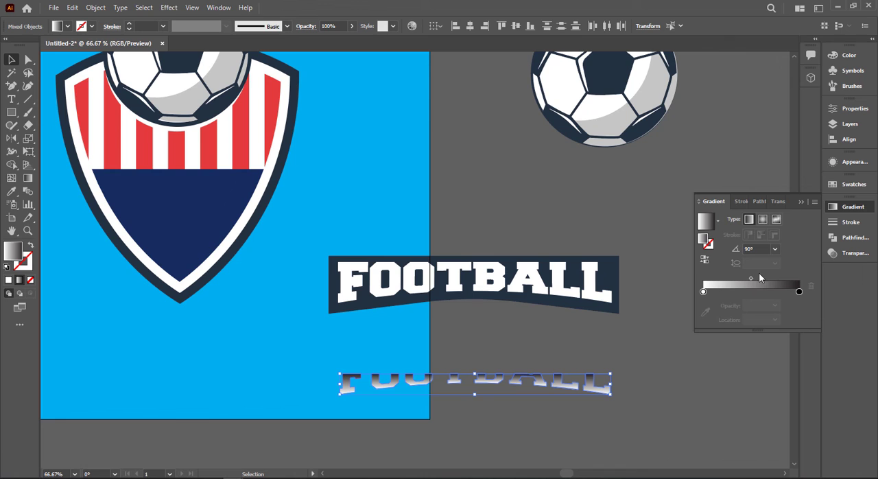
pyautogui.click(802, 203)
# Move the gradient letter halves onto the banner's FOOTBALL lettering and nudge them down to centre them inside the letters.
pyautogui.scroll(1, 434, 416)
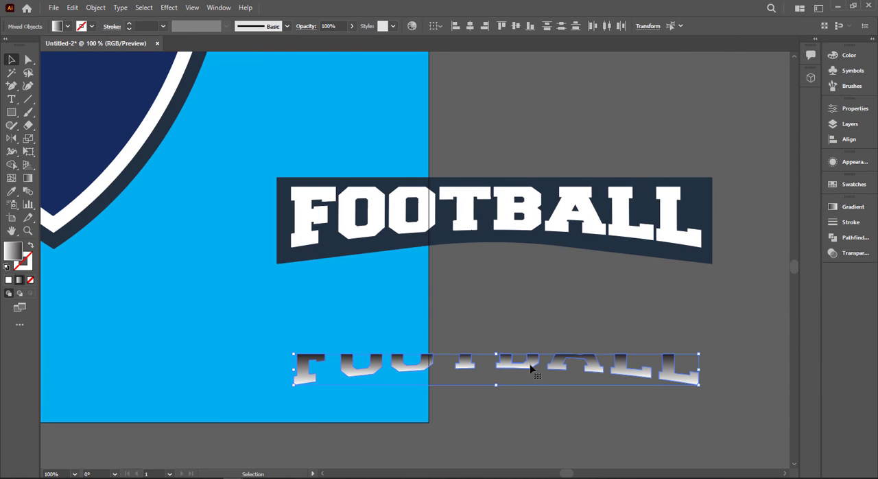
pyautogui.moveTo(531, 368); pyautogui.dragTo(530, 225)
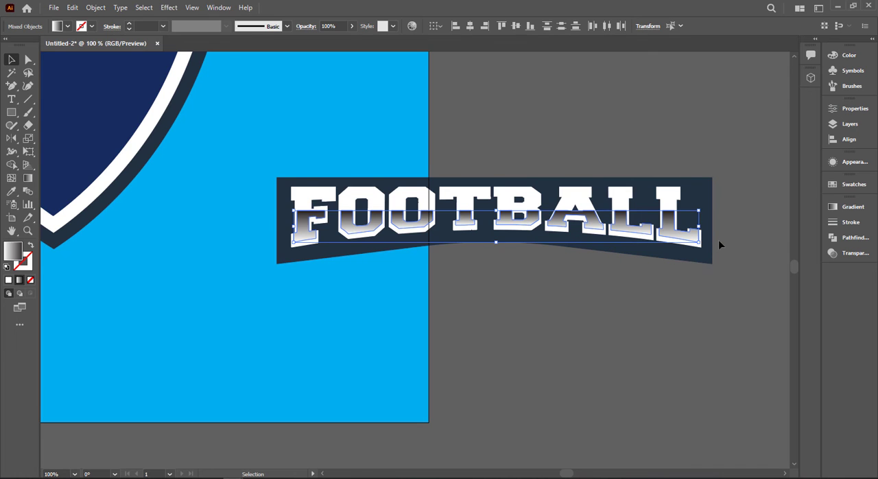
pyautogui.press('Down')
pyautogui.press('Down')
pyautogui.press('Down')
pyautogui.press('Down')
# Change the gradient's black stop to a mid-grey swatch to soften the shading on the letters.
pyautogui.click(851, 206)
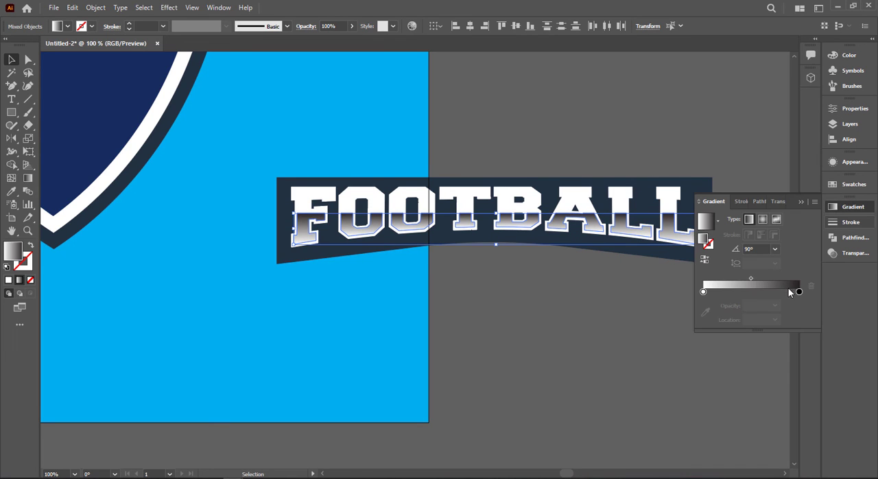
pyautogui.doubleClick(799, 292)
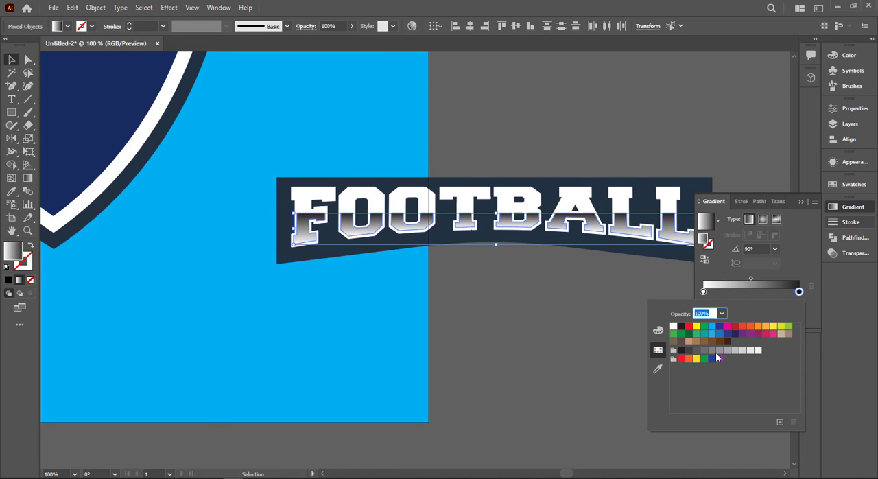
pyautogui.click(711, 350)
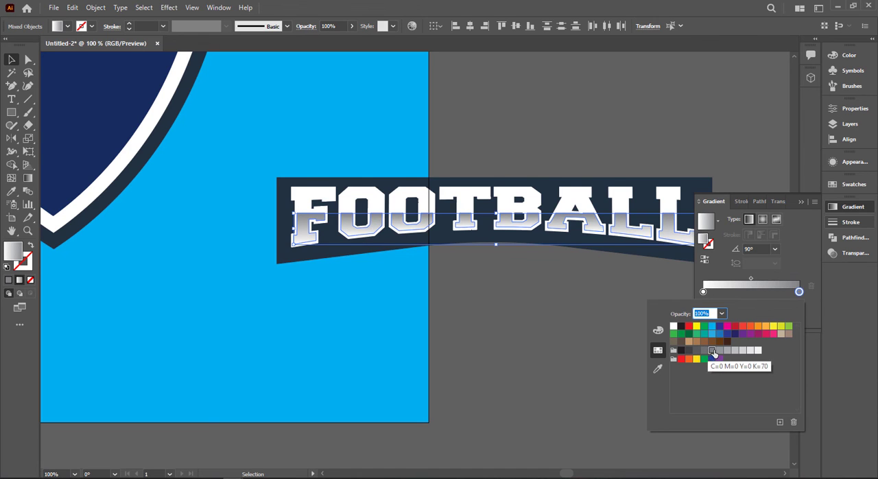
pyautogui.click(719, 351)
pyautogui.click(667, 153)
pyautogui.click(786, 177)
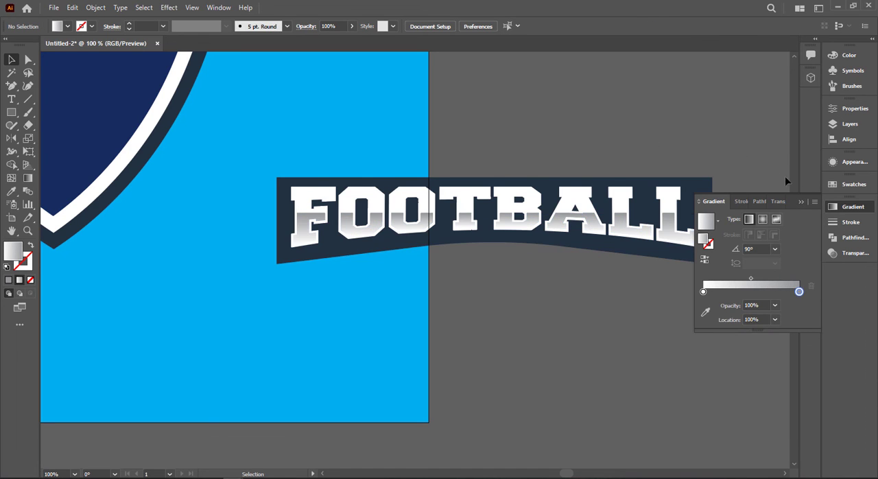
pyautogui.click(801, 202)
# Group the banner with its lettering and place it, enlarged, across the middle of the shield.
pyautogui.scroll(-1, 688, 164)
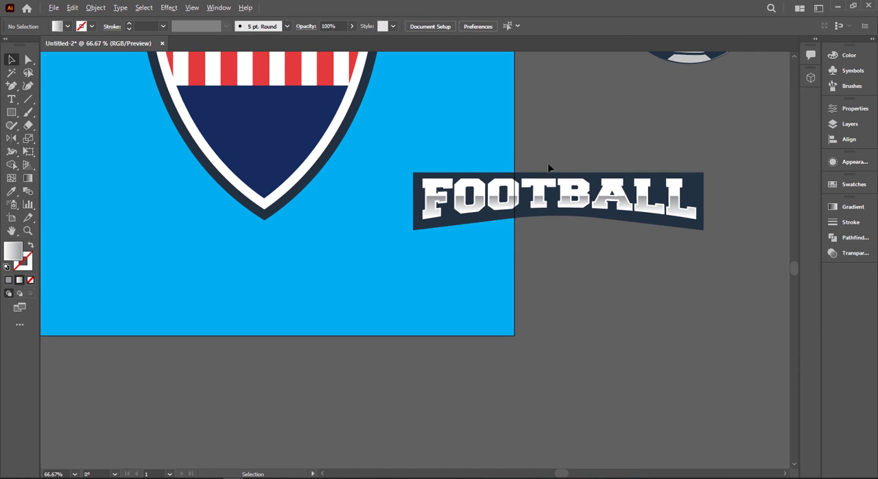
pyautogui.click(588, 221)
pyautogui.click(682, 164)
pyautogui.click(574, 225)
pyautogui.scroll(-1, 581, 245)
pyautogui.moveTo(592, 257); pyautogui.dragTo(656, 363)
pyautogui.moveTo(686, 316); pyautogui.dragTo(518, 256)
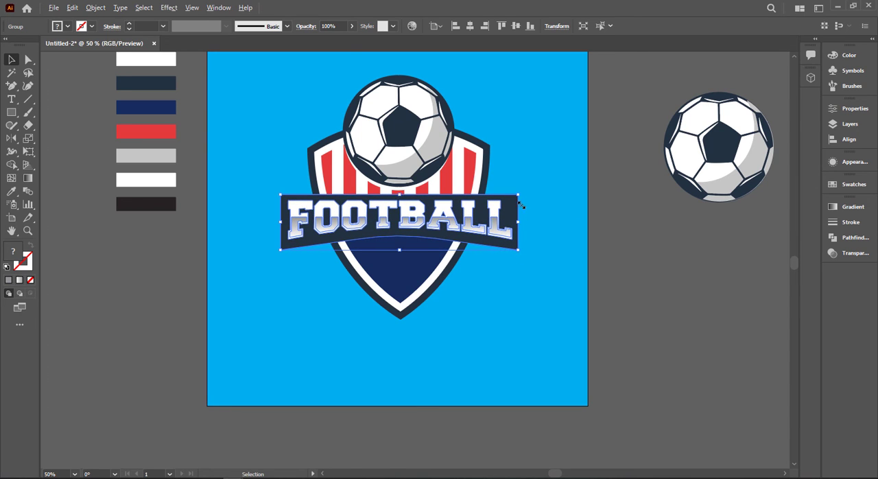
# Narrow the banner from both sides so its ends extend only slightly past the shield.
pyautogui.moveTo(519, 220); pyautogui.dragTo(505, 227)
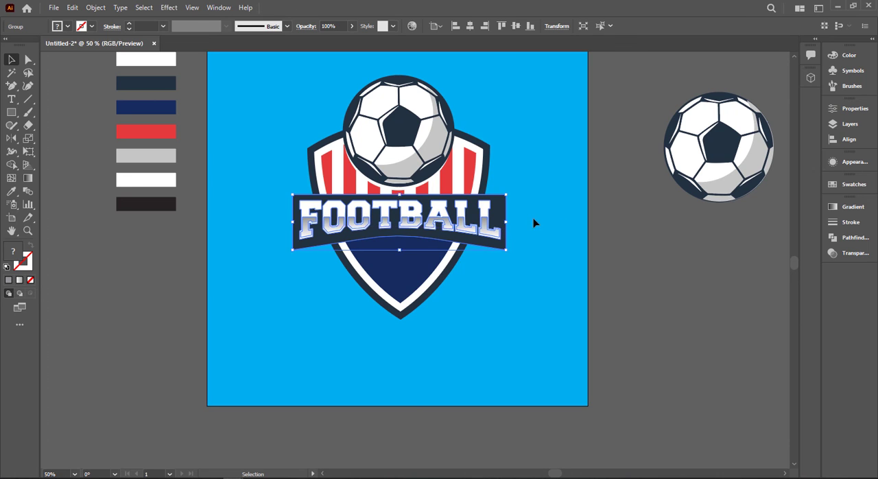
pyautogui.click(534, 222)
pyautogui.scroll(2, 536, 229)
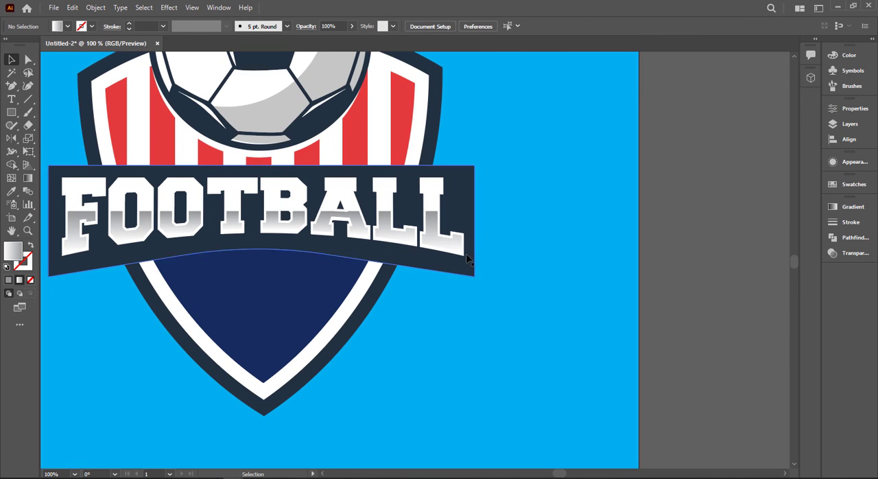
pyautogui.click(470, 227)
pyautogui.moveTo(477, 221); pyautogui.dragTo(456, 221)
pyautogui.click(493, 219)
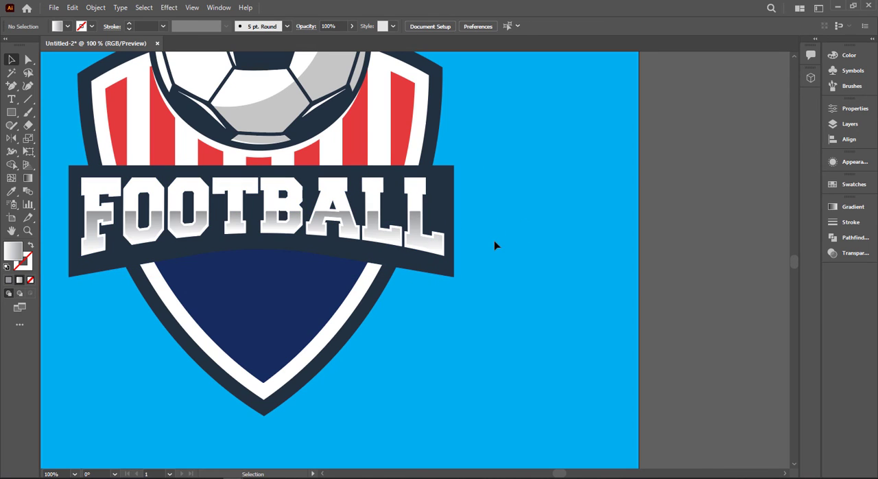
# Draw a closed Pen shape with a curved lower edge joining the banner's lower right corner to the shield's outer edge.
pyautogui.press('p')
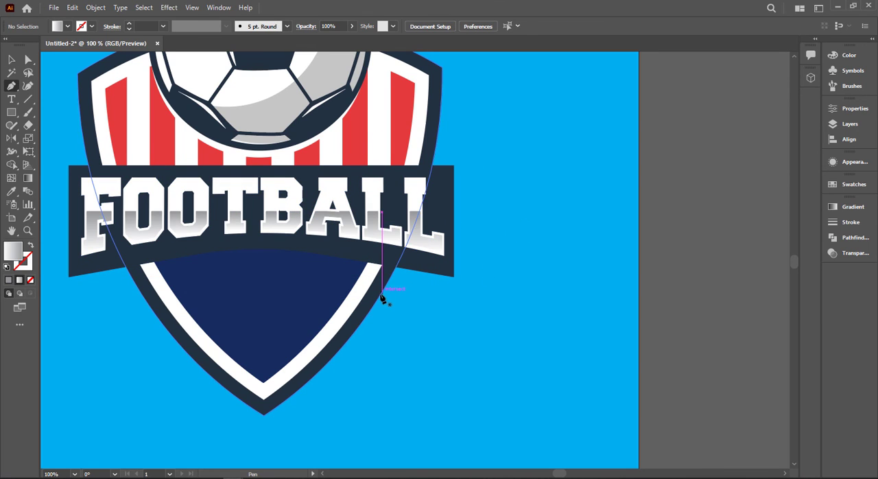
pyautogui.click(382, 295)
pyautogui.moveTo(446, 273); pyautogui.dragTo(477, 282)
pyautogui.click(454, 277)
pyautogui.click(403, 259)
pyautogui.click(388, 266)
pyautogui.click(378, 284)
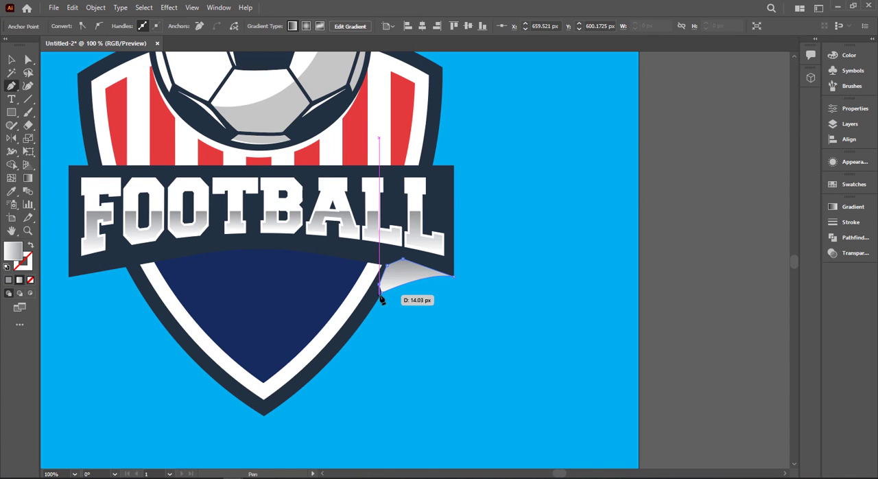
pyautogui.click(381, 296)
# Fill the new corner shape with the dark slate colour sampled from the shield's border.
pyautogui.press('i')
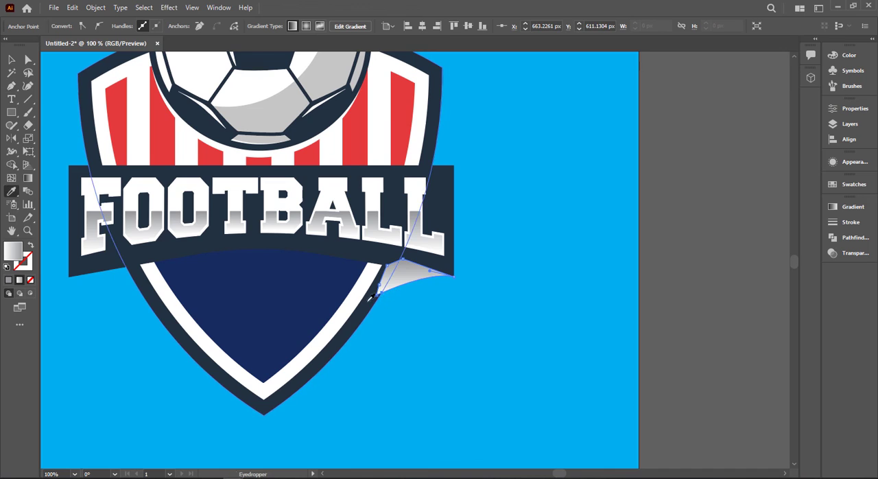
pyautogui.click(370, 296)
pyautogui.press('v')
pyautogui.click(540, 286)
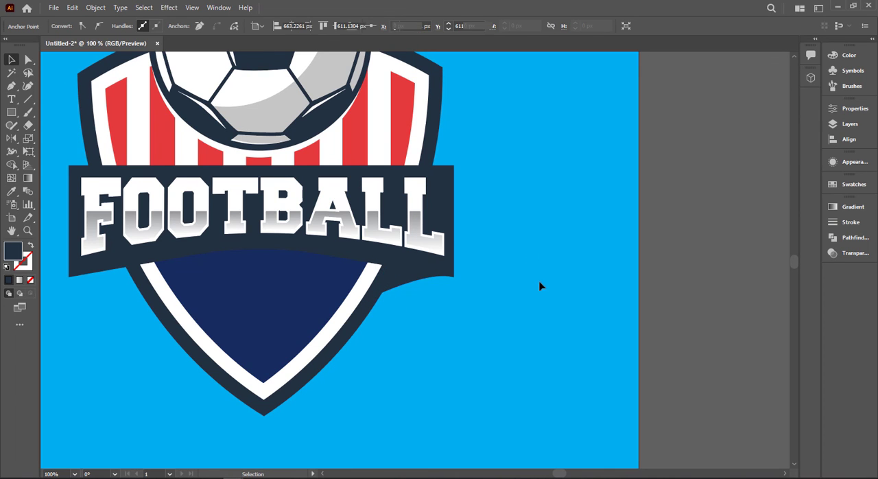
pyautogui.click(411, 286)
pyautogui.rightClick(412, 287)
pyautogui.moveTo(491, 223)
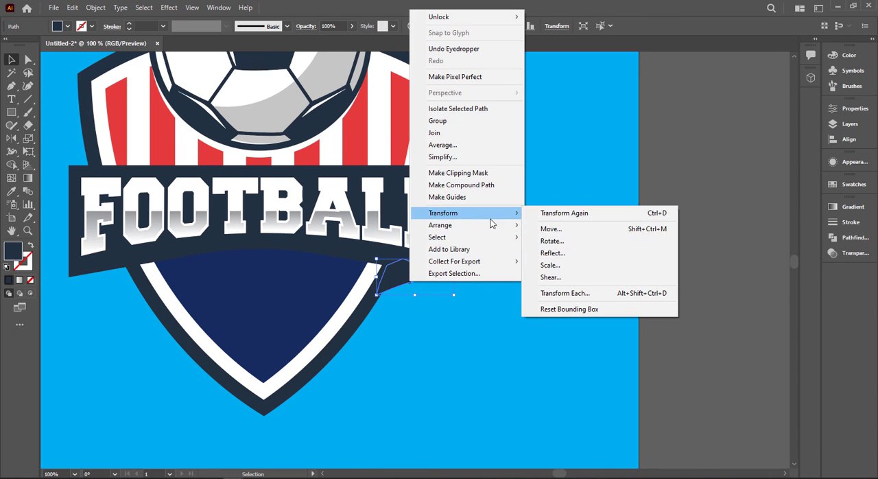
pyautogui.click(550, 265)
pyautogui.click(441, 331)
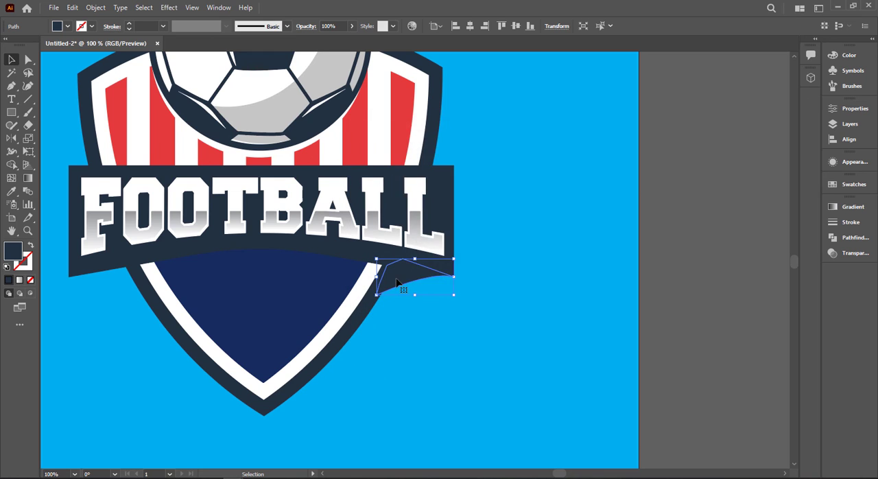
# Reflect a copy of the corner shape about the vertical axis and place it under the banner's left end.
pyautogui.rightClick(396, 278)
pyautogui.moveTo(480, 222)
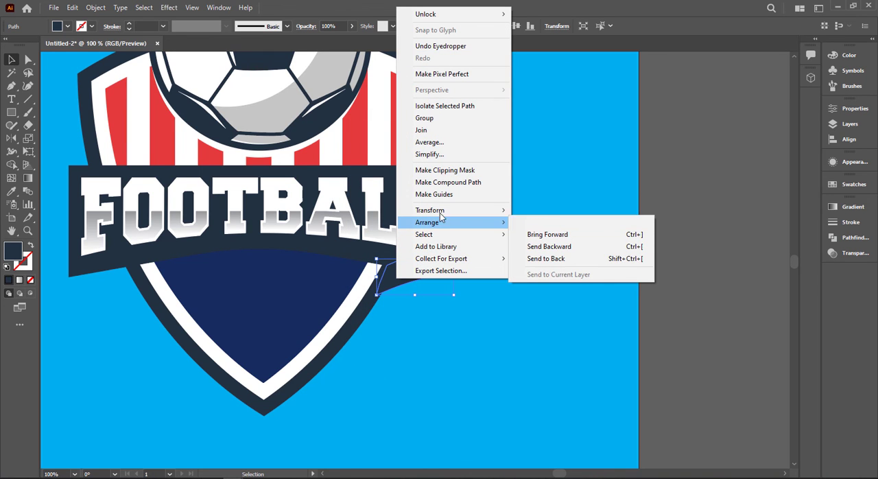
pyautogui.click(553, 249)
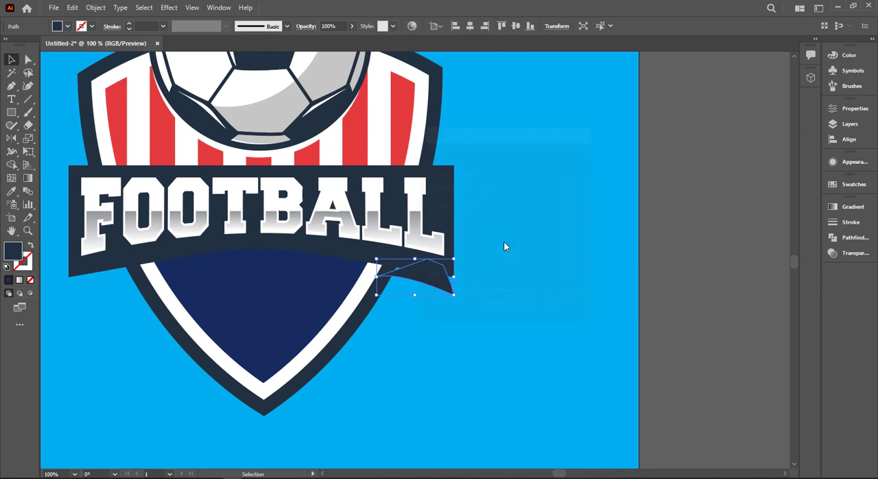
pyautogui.click(467, 301)
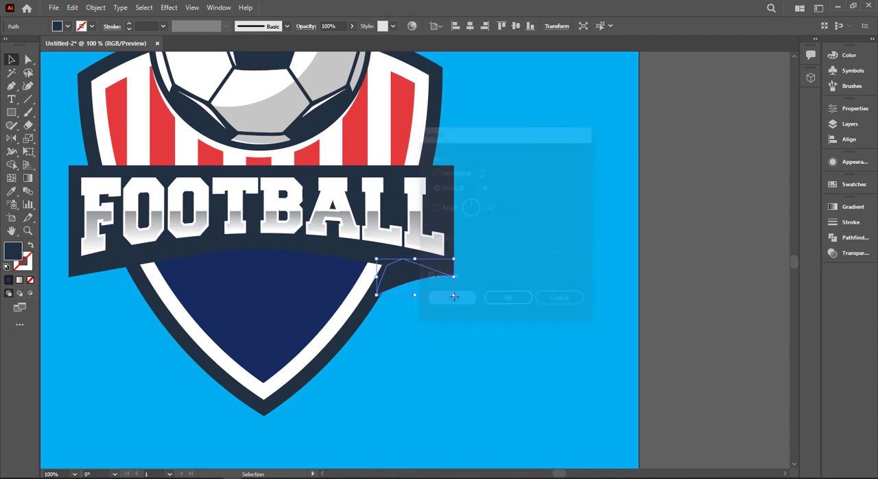
pyautogui.moveTo(399, 296); pyautogui.dragTo(119, 292)
pyautogui.click(139, 334)
# Draw a five-pointed star beside the shield and fill it with the palette's white.
pyautogui.scroll(-1, 142, 335)
pyautogui.moveTo(158, 343); pyautogui.dragTo(340, 371)
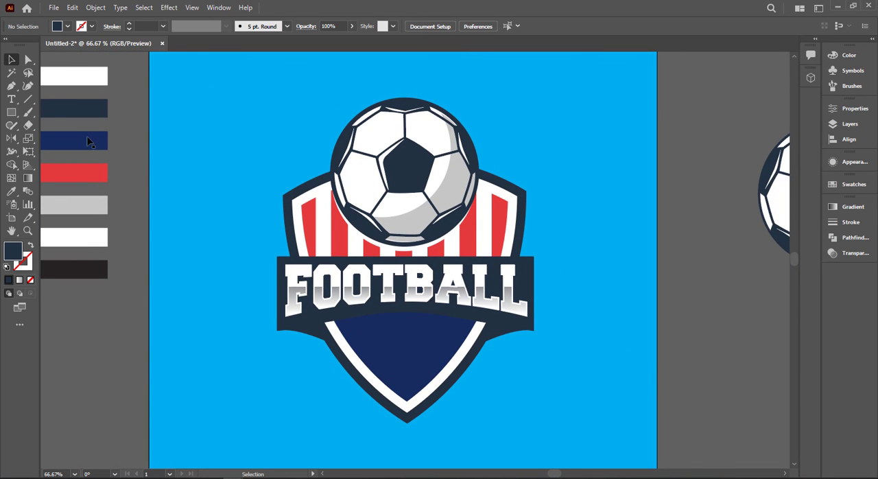
pyautogui.moveTo(11, 111); pyautogui.dragTo(52, 165)
pyautogui.moveTo(193, 343); pyautogui.dragTo(205, 363)
pyautogui.press('i')
pyautogui.click(96, 236)
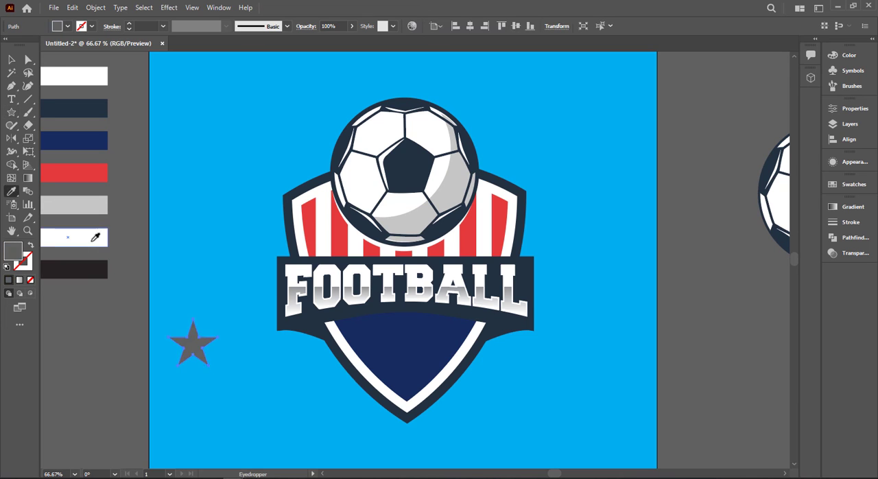
# Move the star to the lower centre of the navy base and place a copy at its upper left.
pyautogui.press('v')
pyautogui.click(206, 349)
pyautogui.moveTo(205, 350); pyautogui.dragTo(323, 300)
pyautogui.scroll(2, 412, 370)
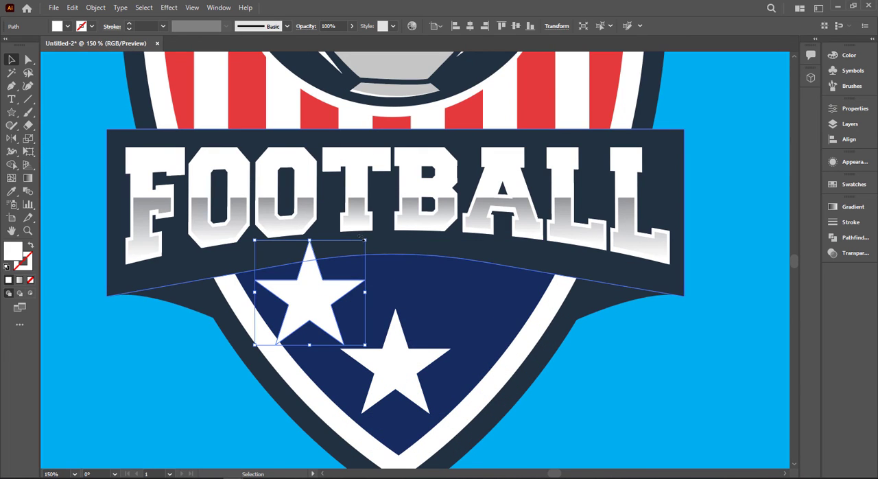
# Shrink the upper-left star to about half size and place a copy of it at the navy base's upper right.
pyautogui.moveTo(368, 240); pyautogui.dragTo(337, 258)
pyautogui.moveTo(327, 294); pyautogui.dragTo(501, 322)
pyautogui.click(635, 386)
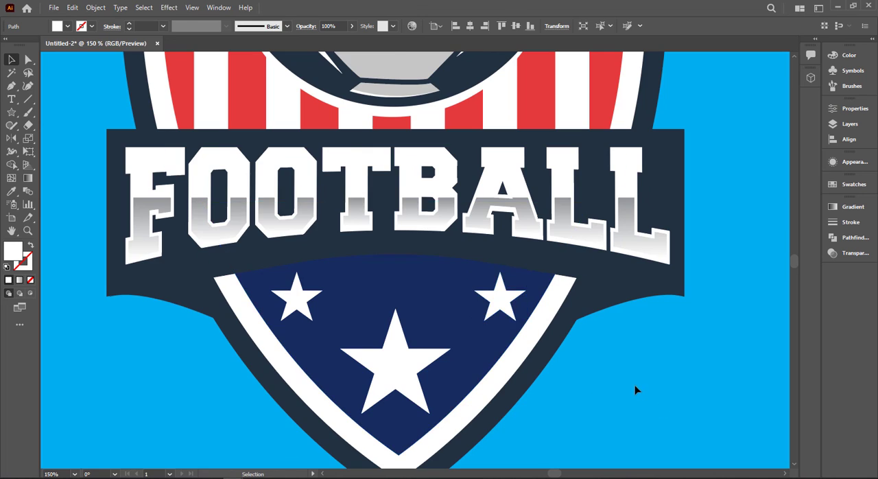
pyautogui.scroll(-2, 633, 383)
pyautogui.moveTo(595, 382); pyautogui.dragTo(420, 362)
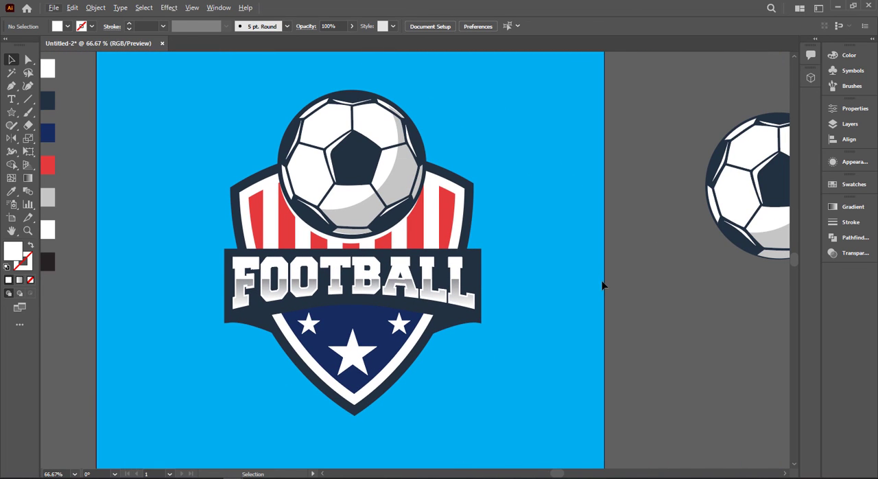